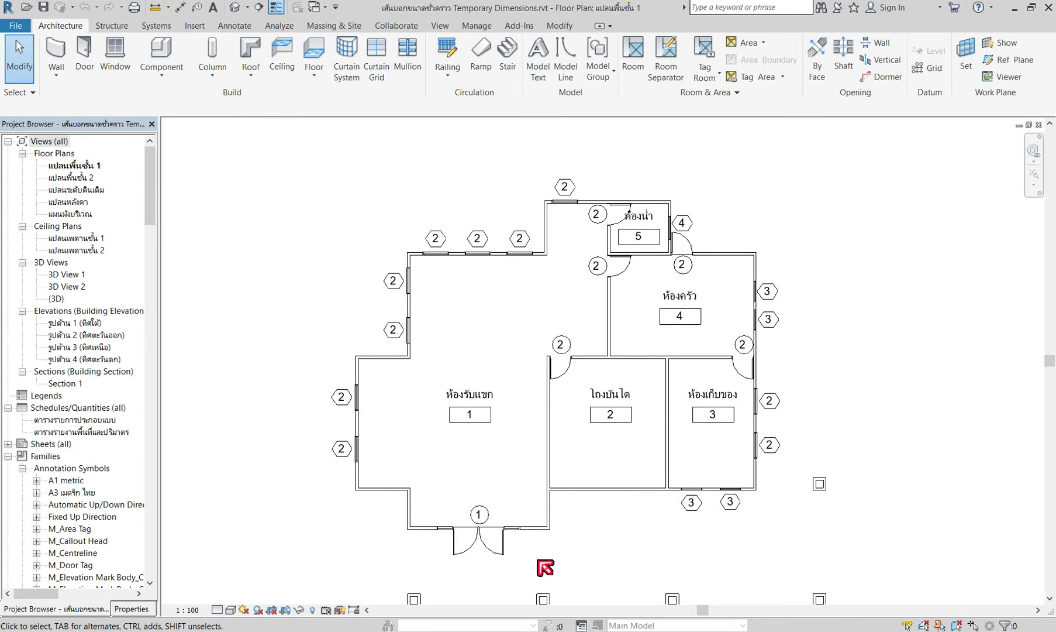
Switch from Revit to the Word outline of Dimensions lesson topics.
key(alt+Tab)
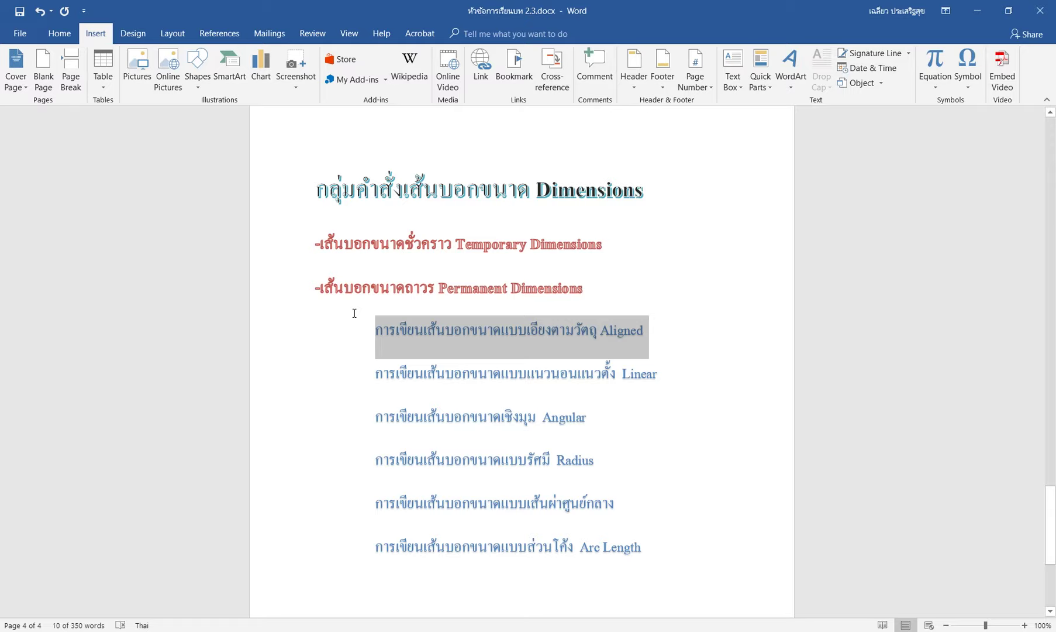
Clear the highlight on the Aligned line in the Word outline.
click(680, 276)
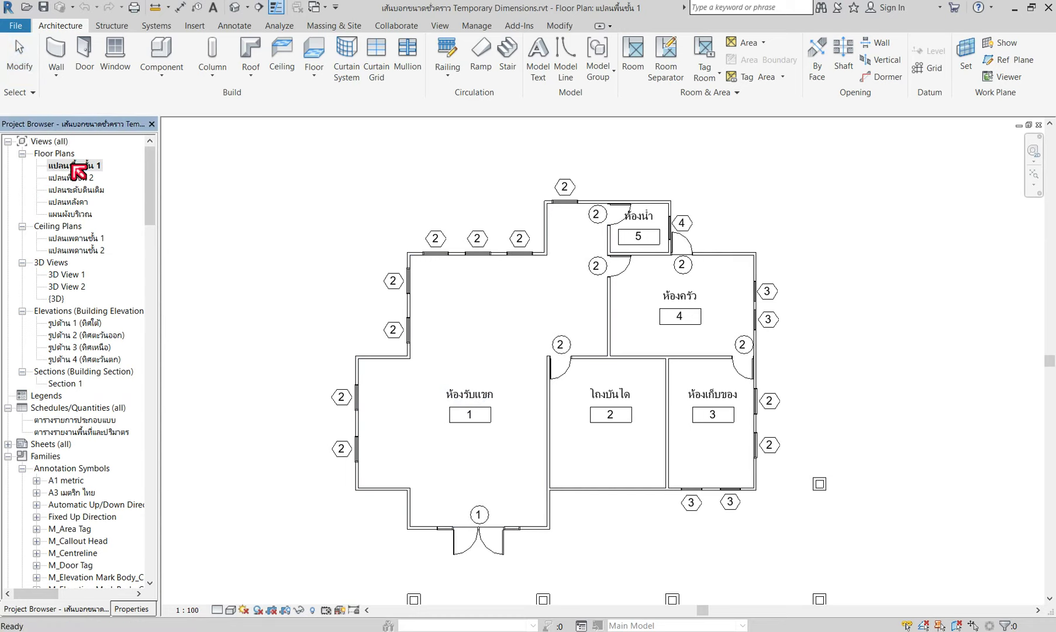
Zoom onto the top exterior wall and trial-select its three windows, revealing 1.5000 and 4.2500 dimensions.
scroll(495, 233, up, 2)
scroll(499, 235, up, 1)
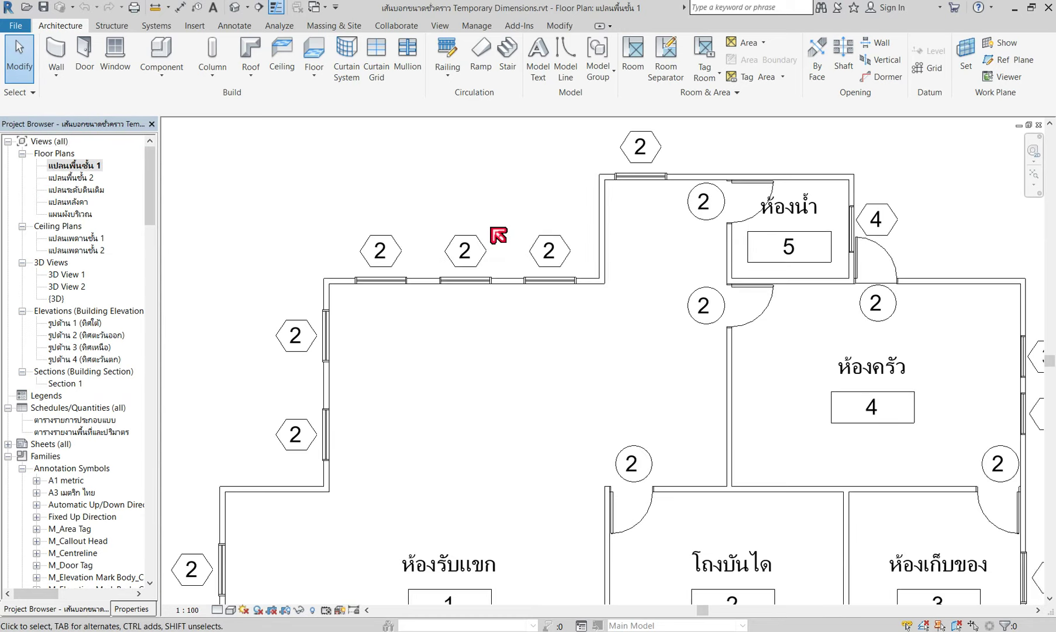
drag(337, 206, 601, 323)
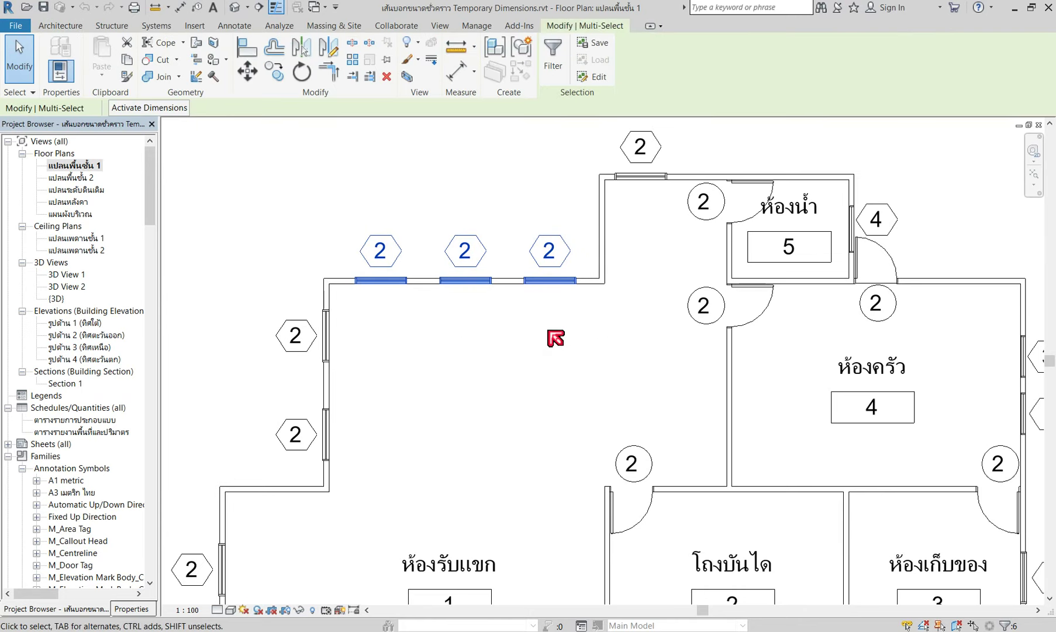
click(436, 325)
scroll(391, 288, up, 1)
click(391, 287)
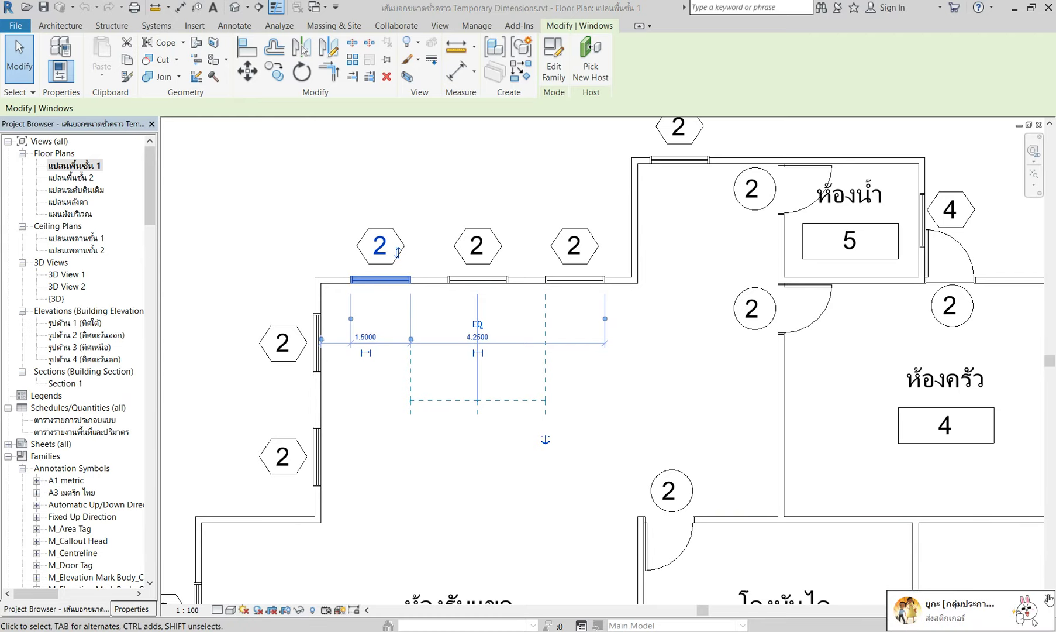
click(1047, 597)
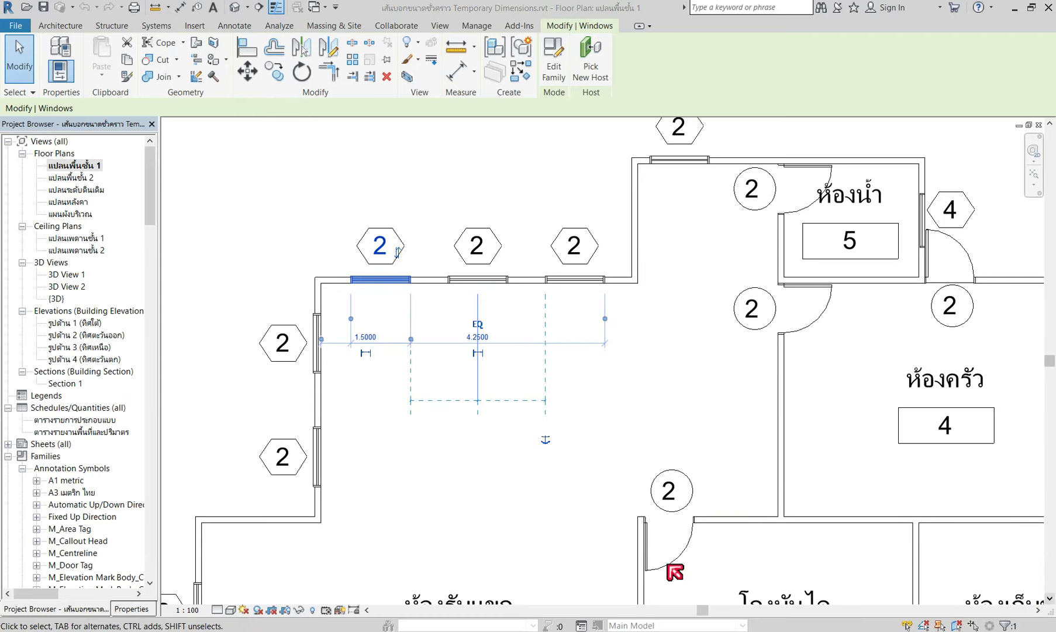
click(591, 432)
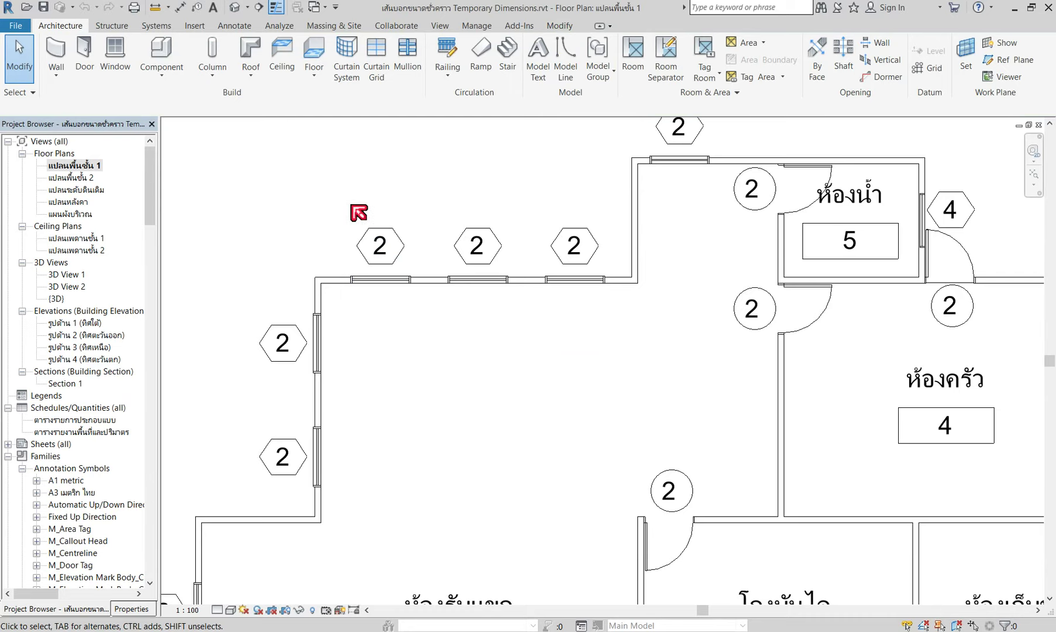
mouse_move(334, 206)
mouse_down()
mouse_move(537, 344)
mouse_move(633, 354)
mouse_up()
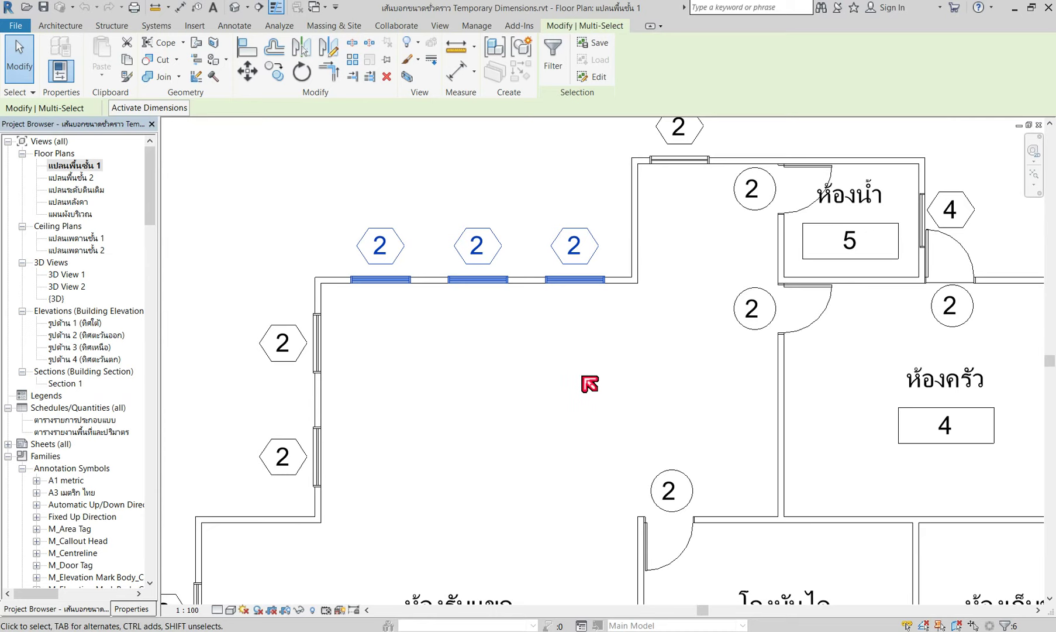
click(558, 392)
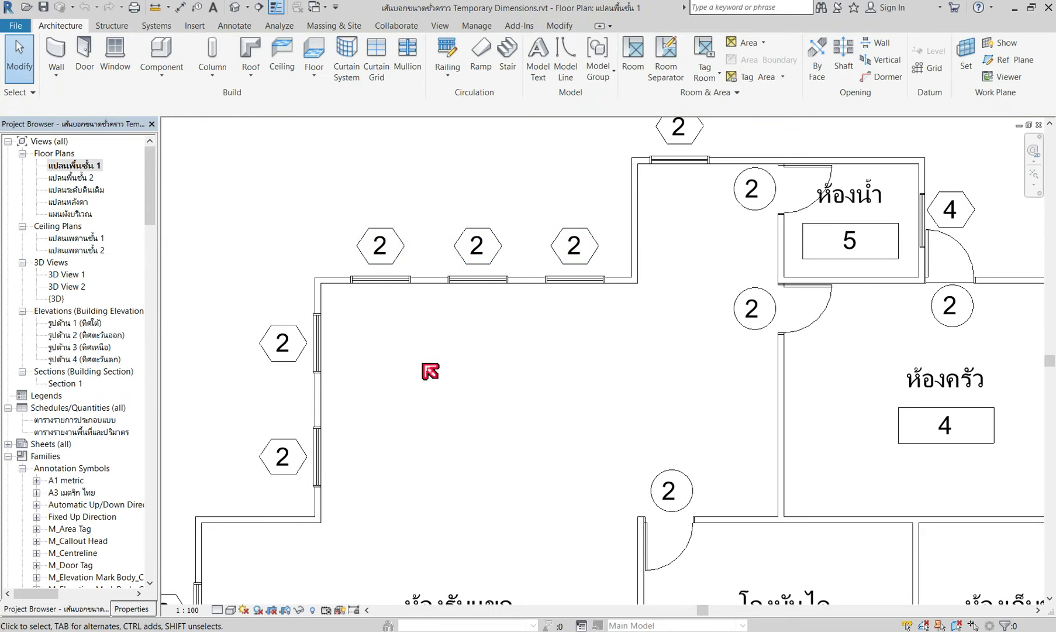
Select the leftmost top-wall window to show its 1.5000 and 4.2500 temporary dimensions.
click(403, 284)
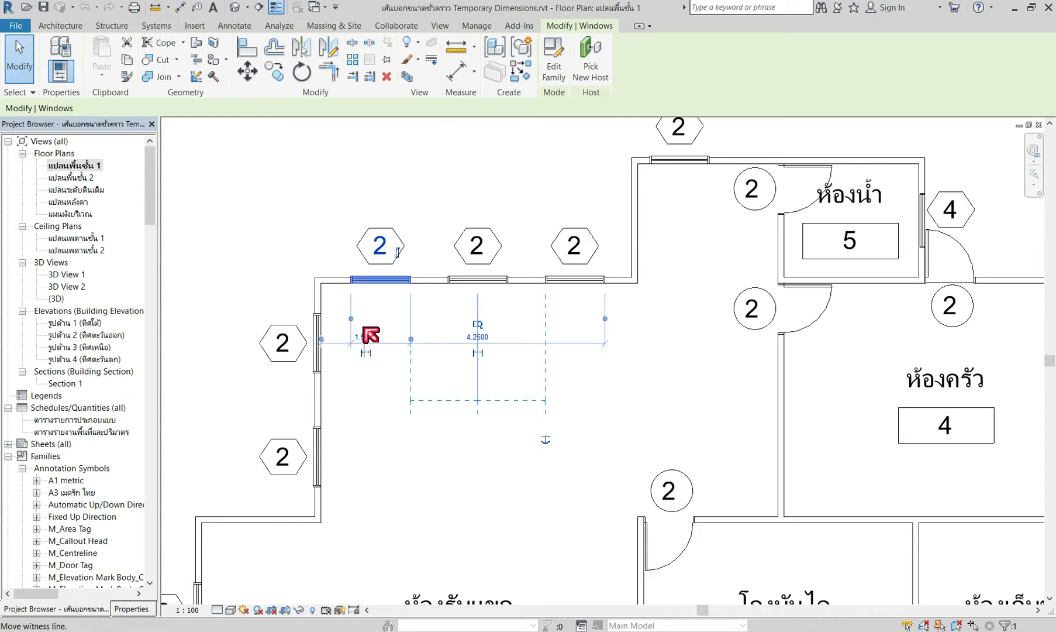
Move the top-left window to 0.4 from the wall face and make that 0.40 dimension permanent.
drag(370, 335, 349, 282)
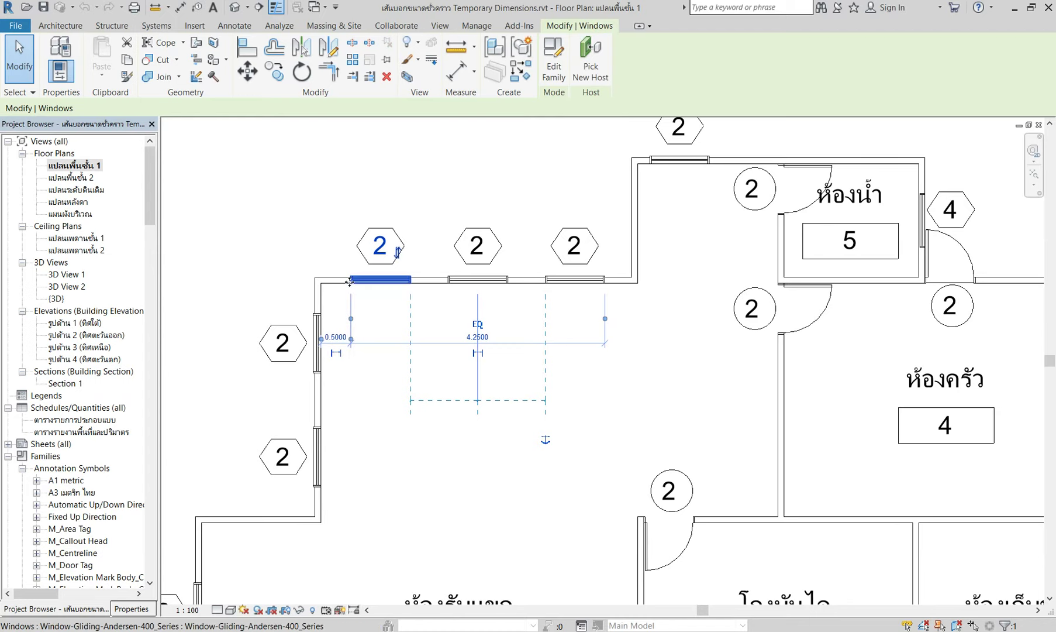
click(378, 419)
click(382, 288)
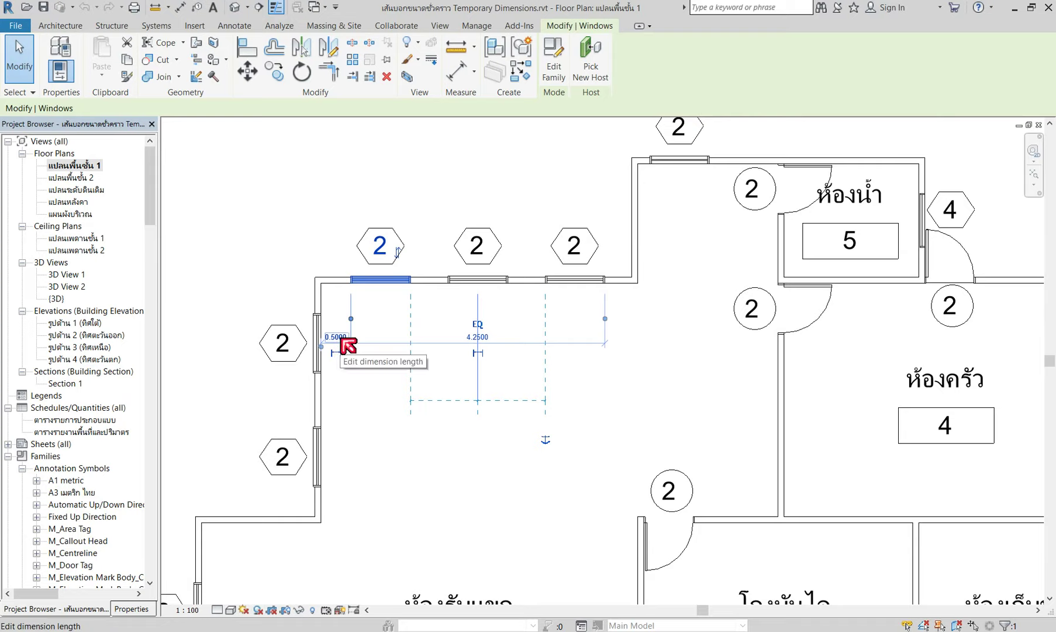
click(342, 339)
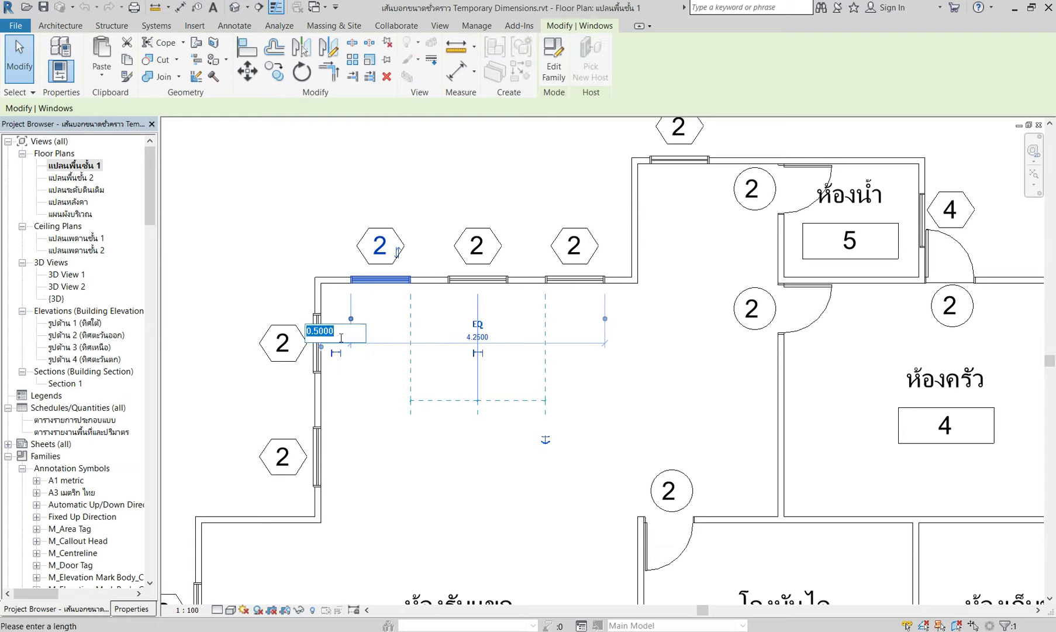
text(.4)
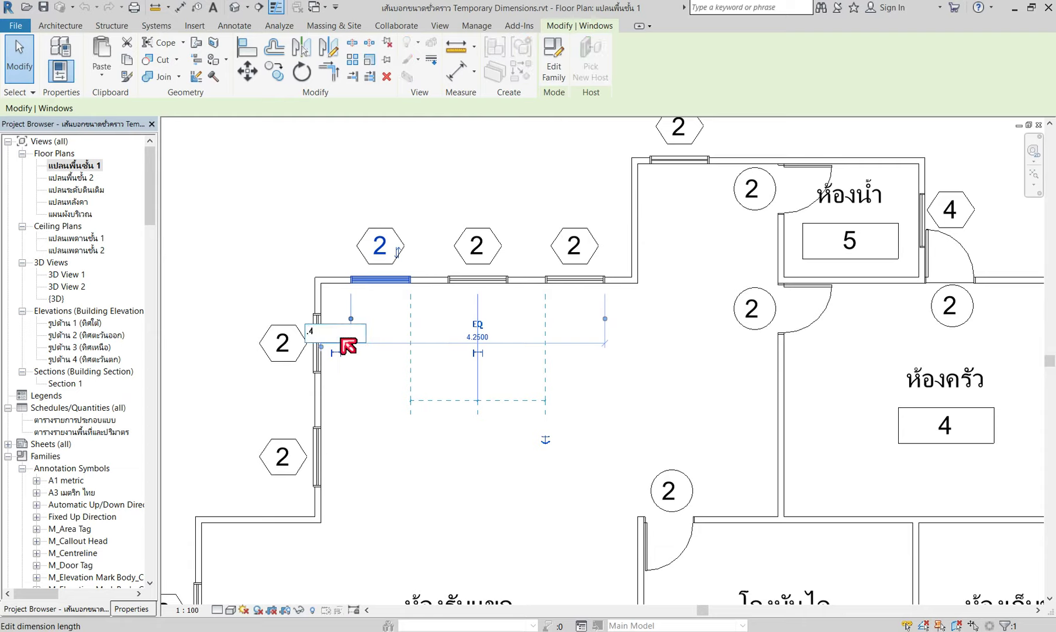
key(Return)
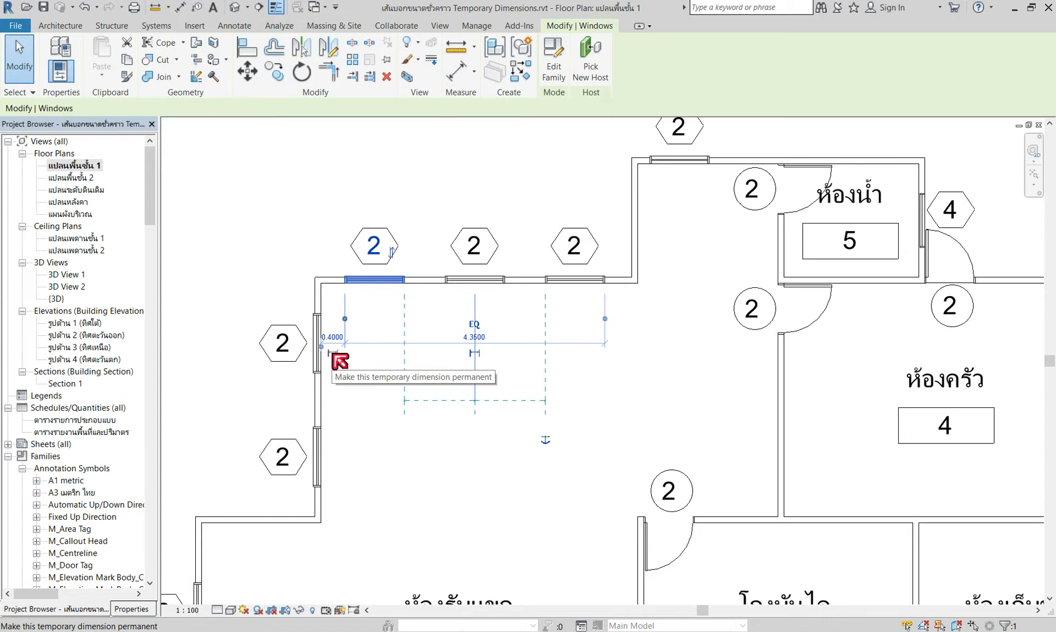
click(332, 353)
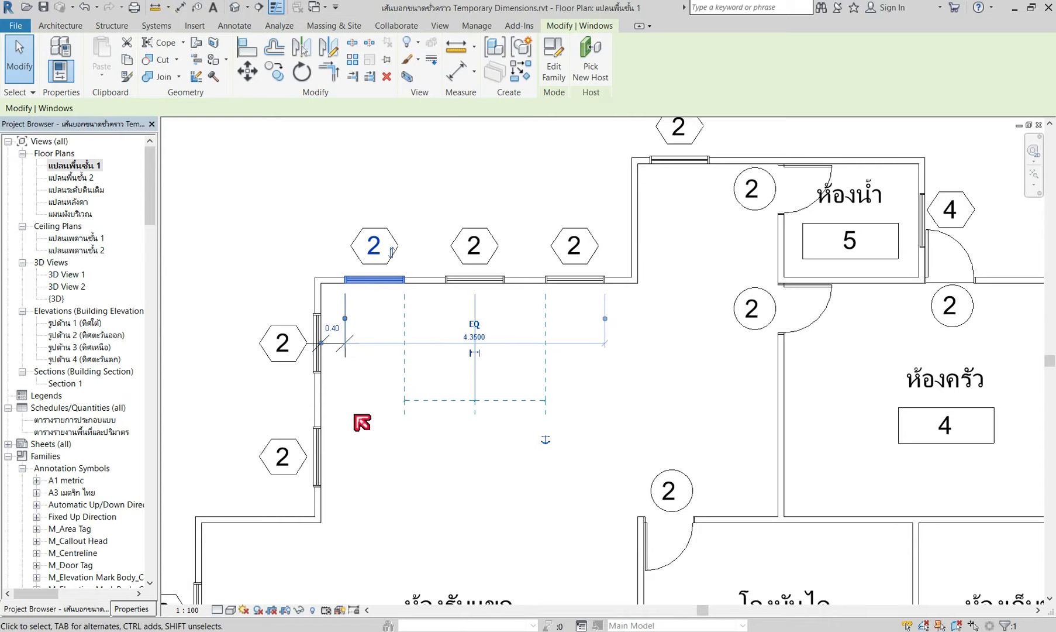
key(Escape)
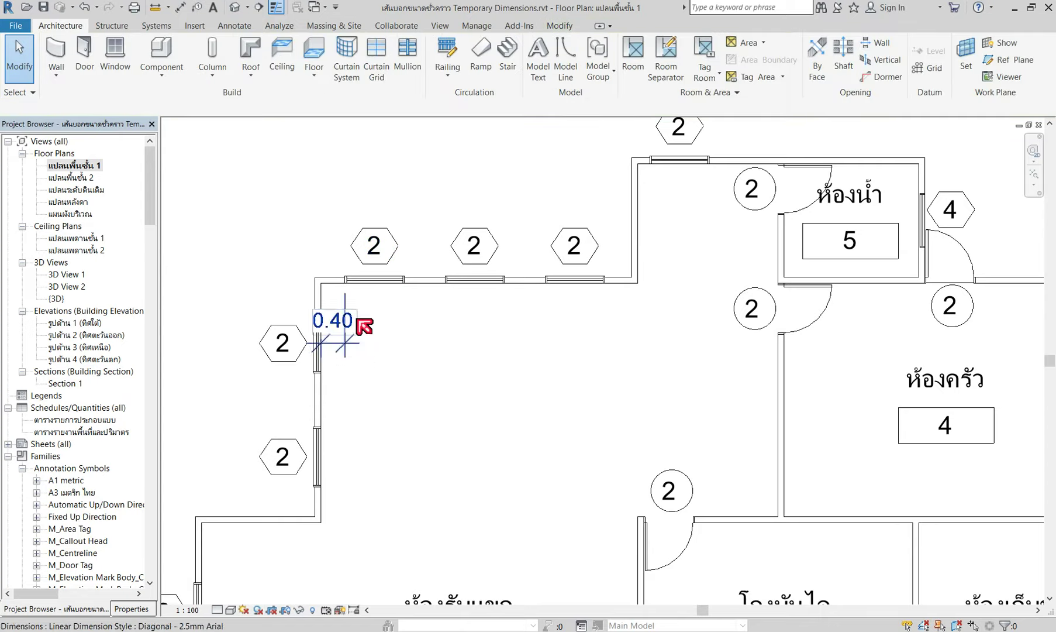
scroll(364, 305, up, 2)
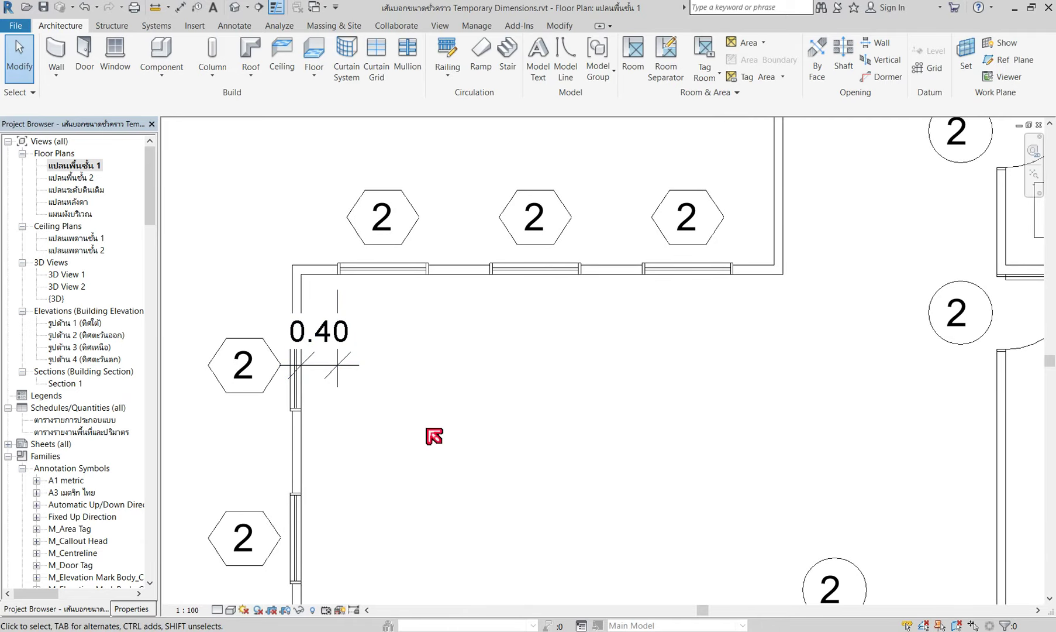
scroll(389, 365, down, 1)
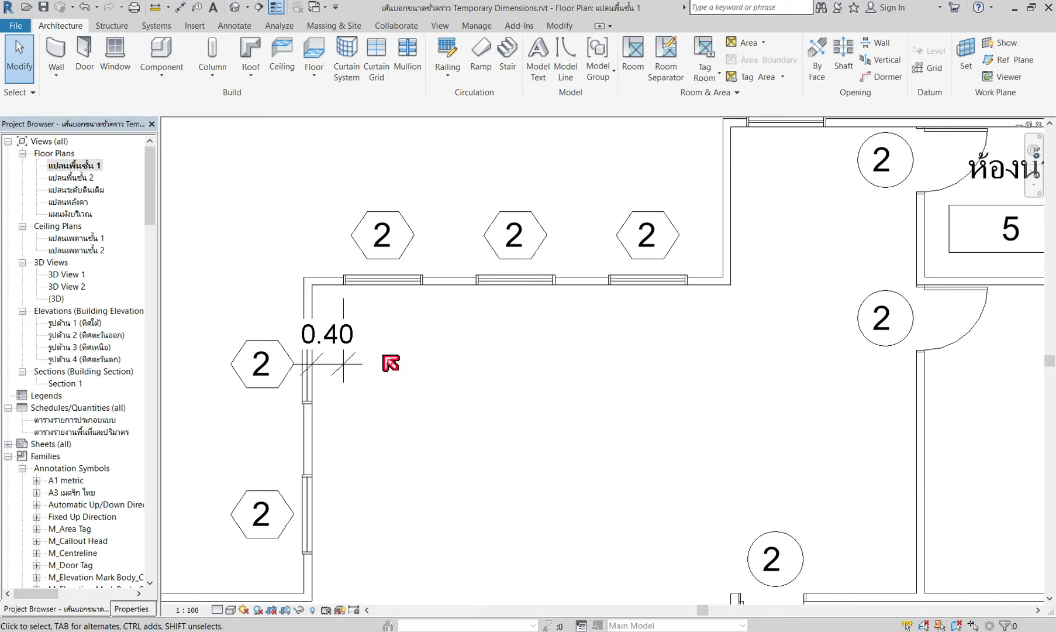
click(405, 281)
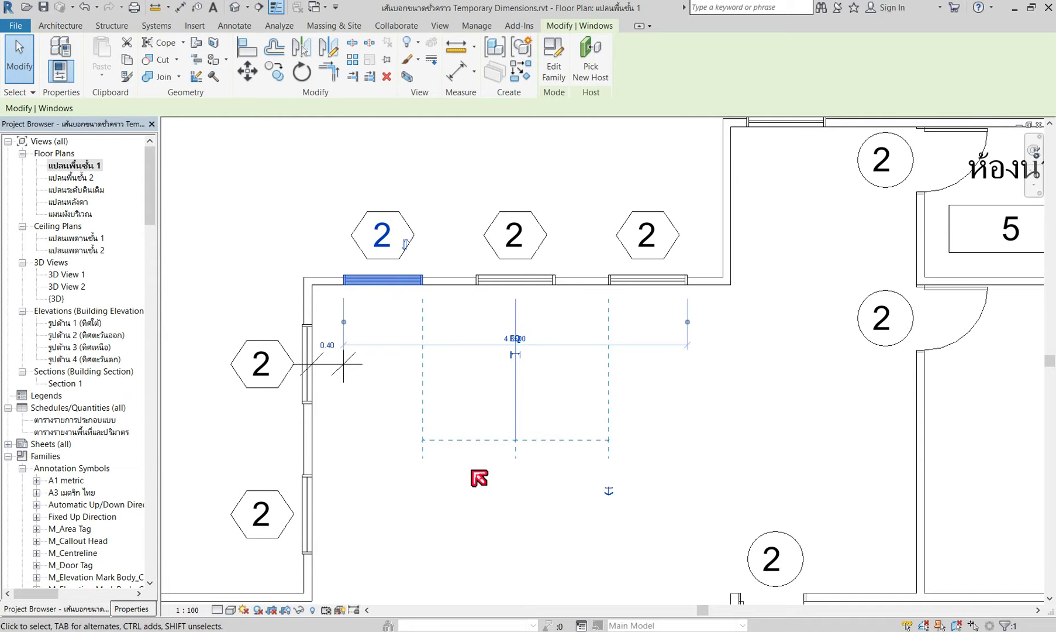
drag(344, 322, 426, 286)
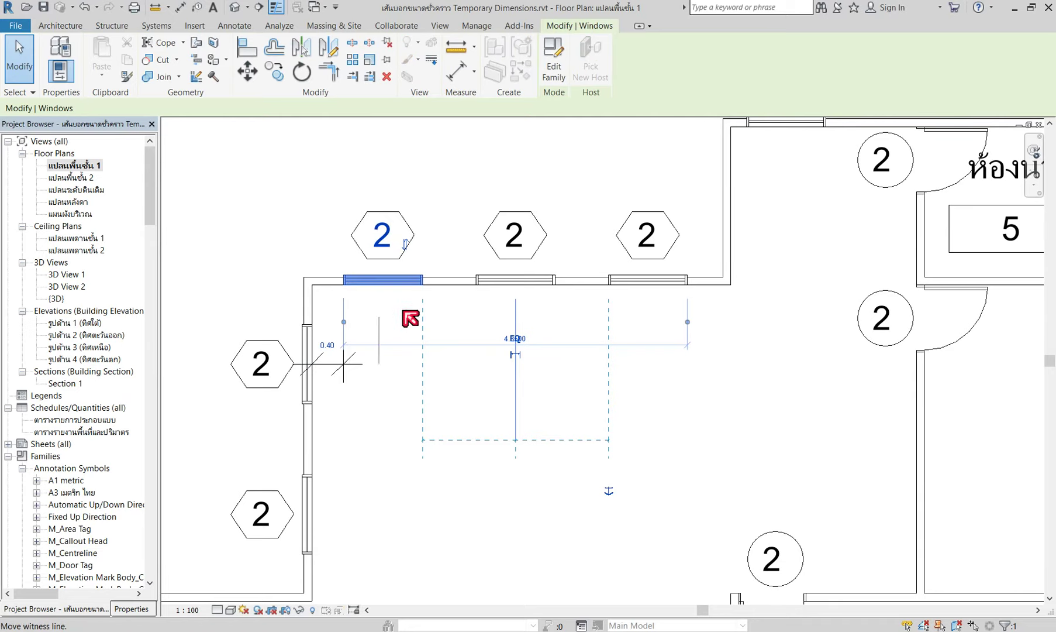
click(408, 496)
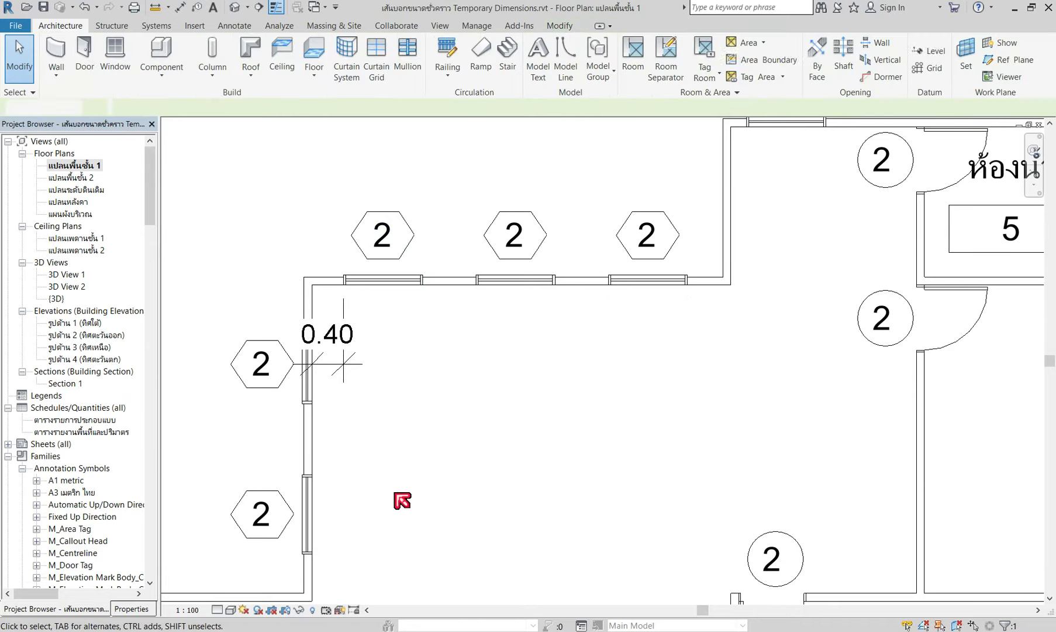
click(407, 282)
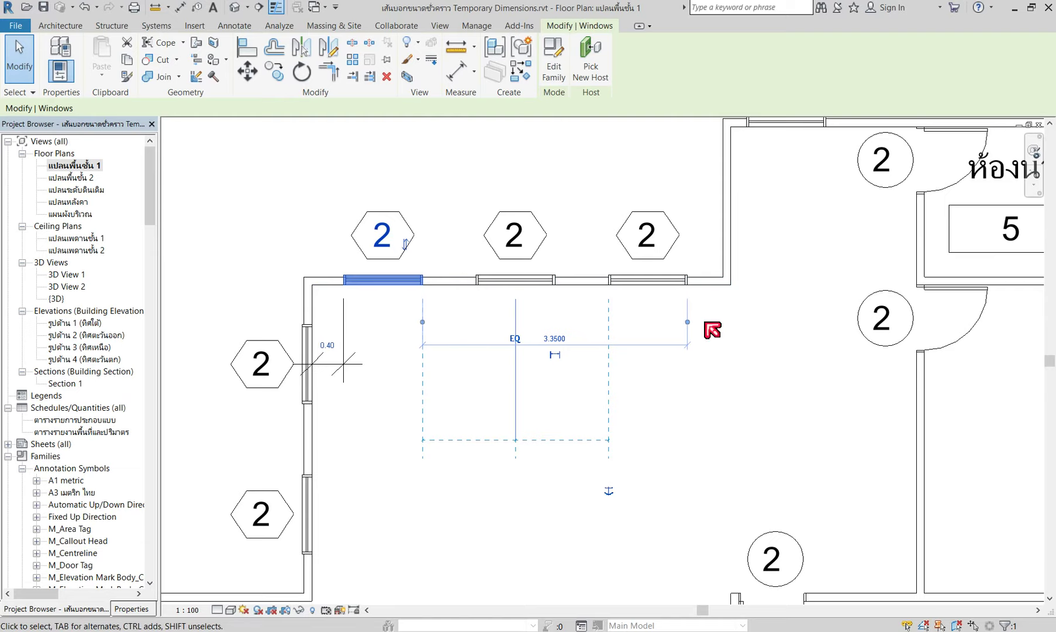
drag(688, 322, 476, 297)
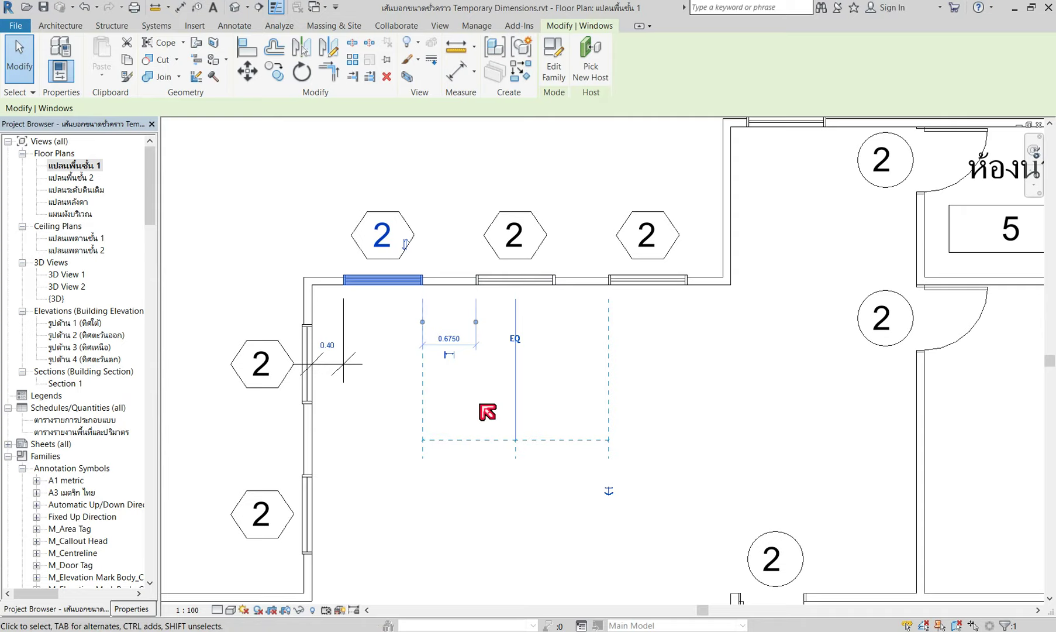
click(450, 337)
text(0.5)
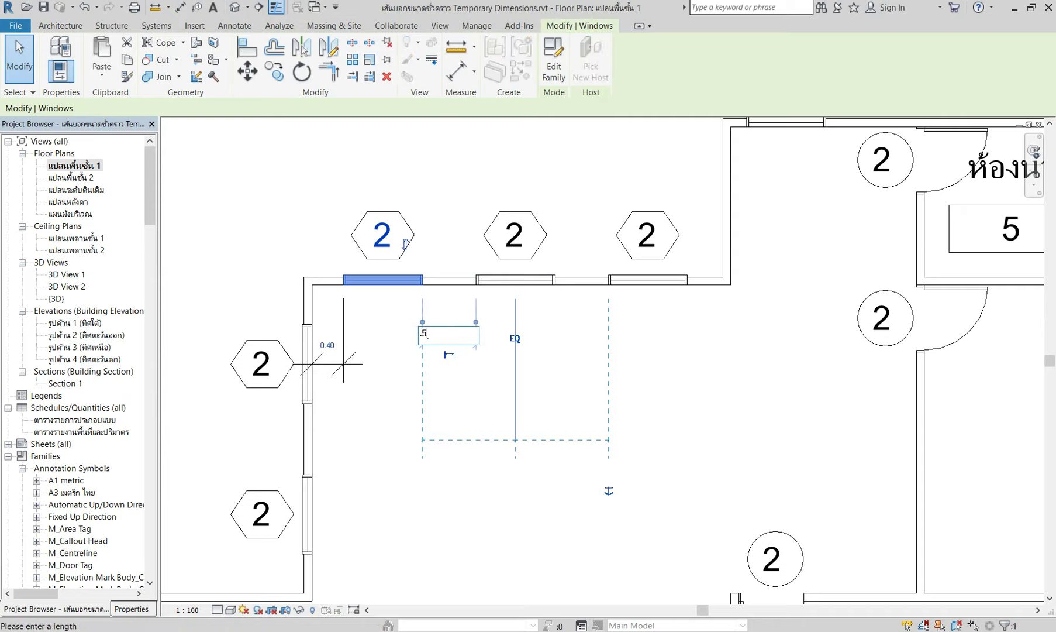
key(Return)
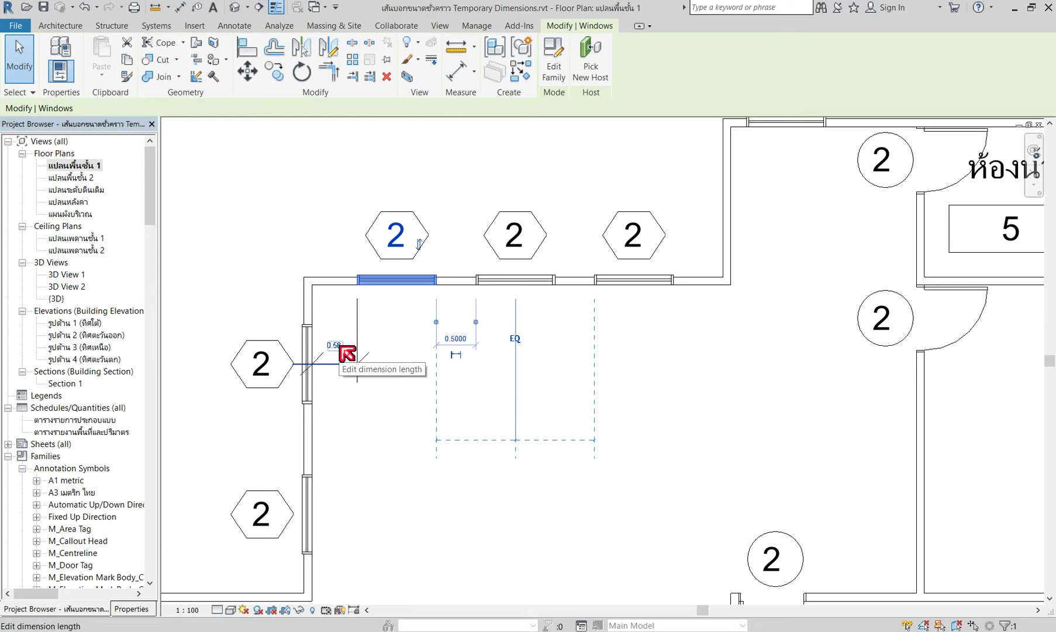
click(86, 7)
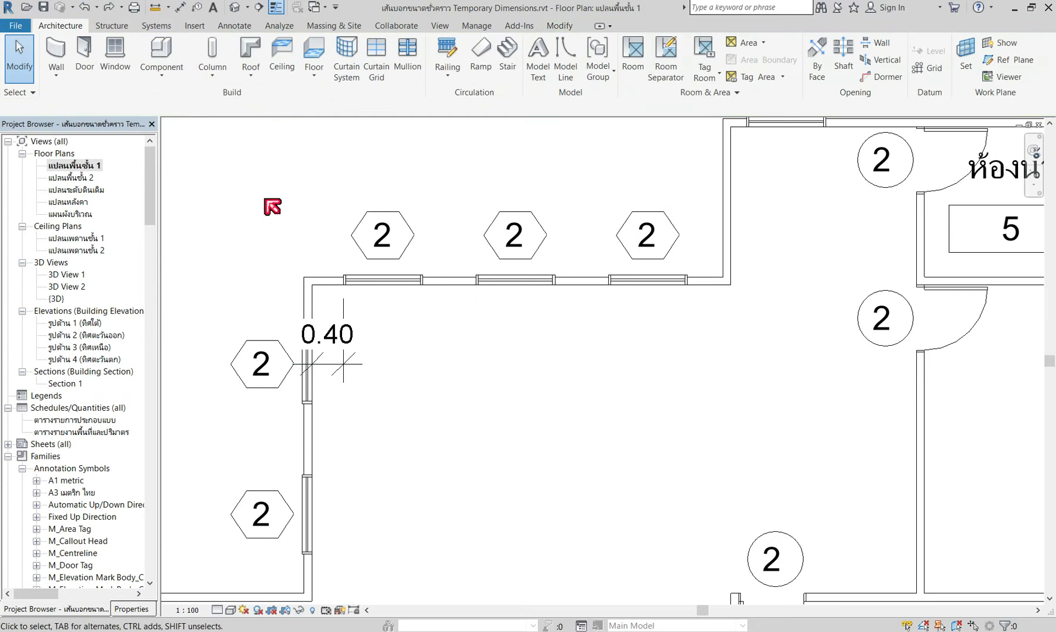
click(344, 368)
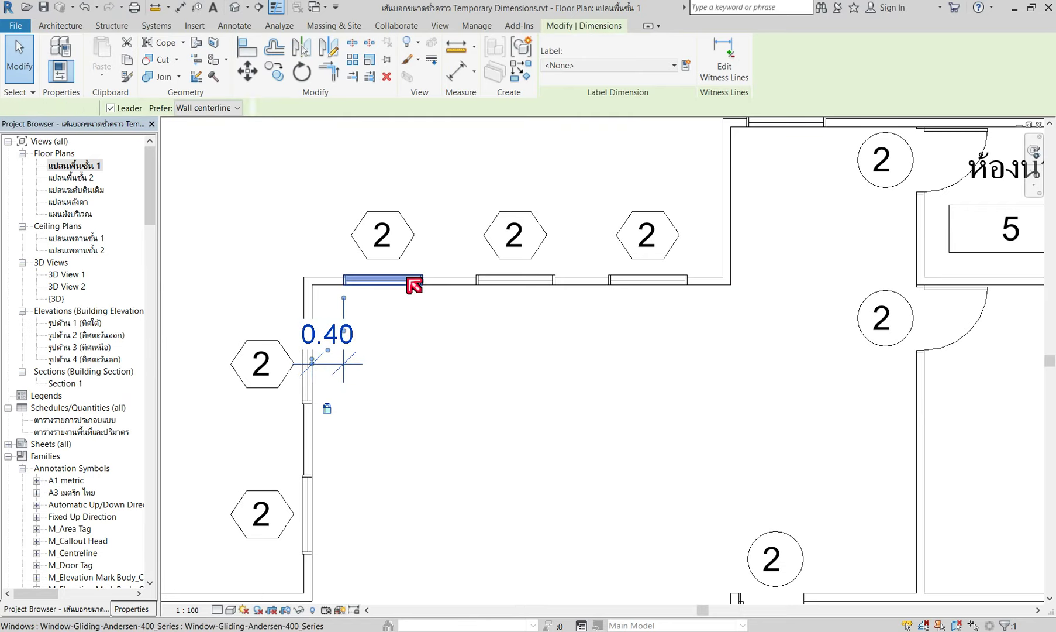
click(408, 282)
click(448, 338)
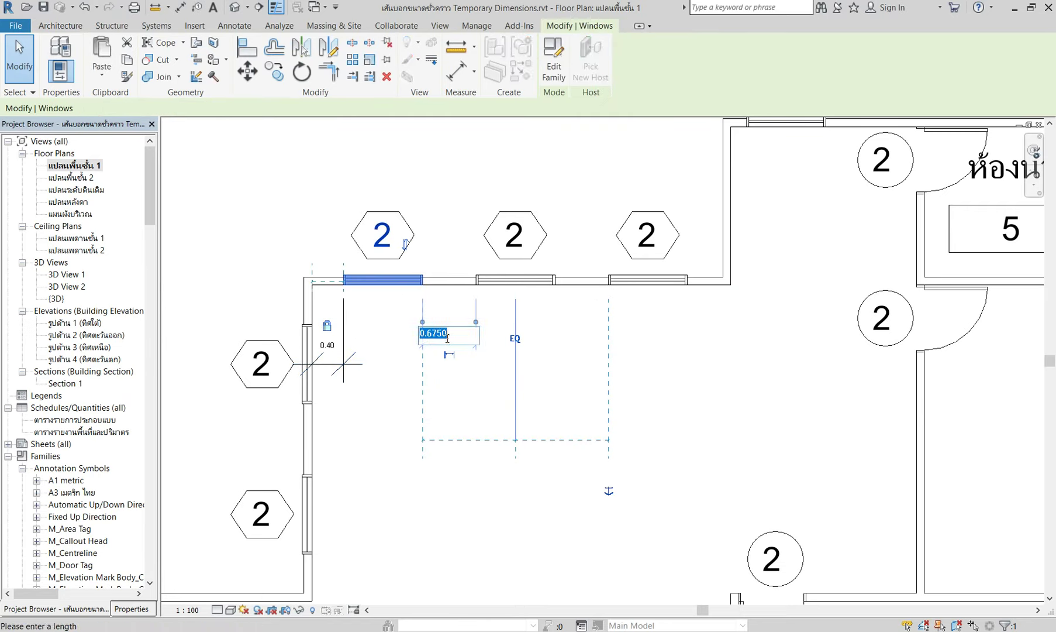
key(Return)
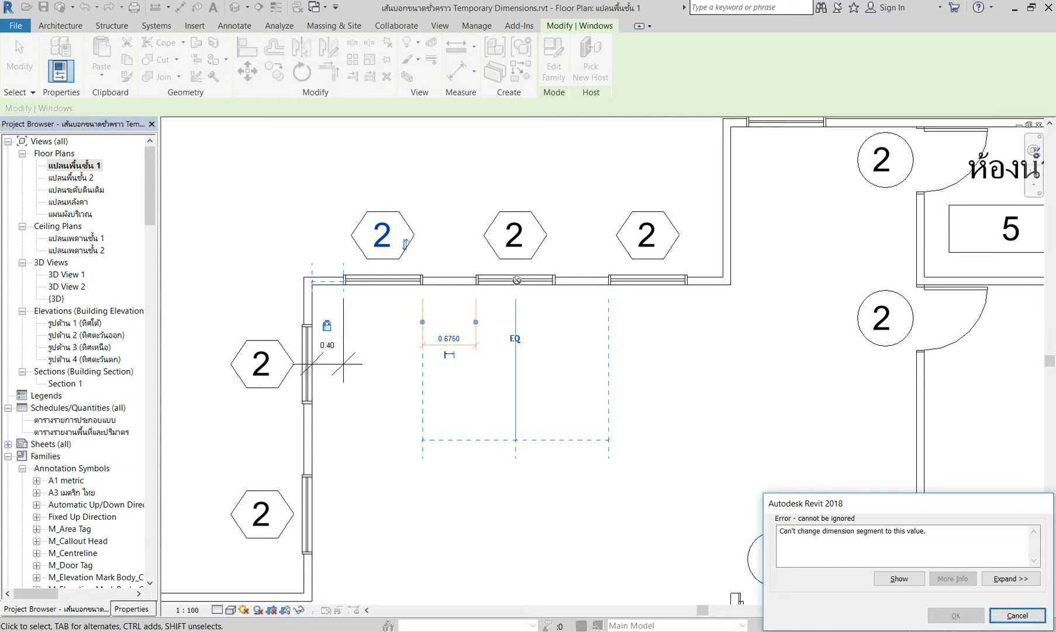
click(1018, 615)
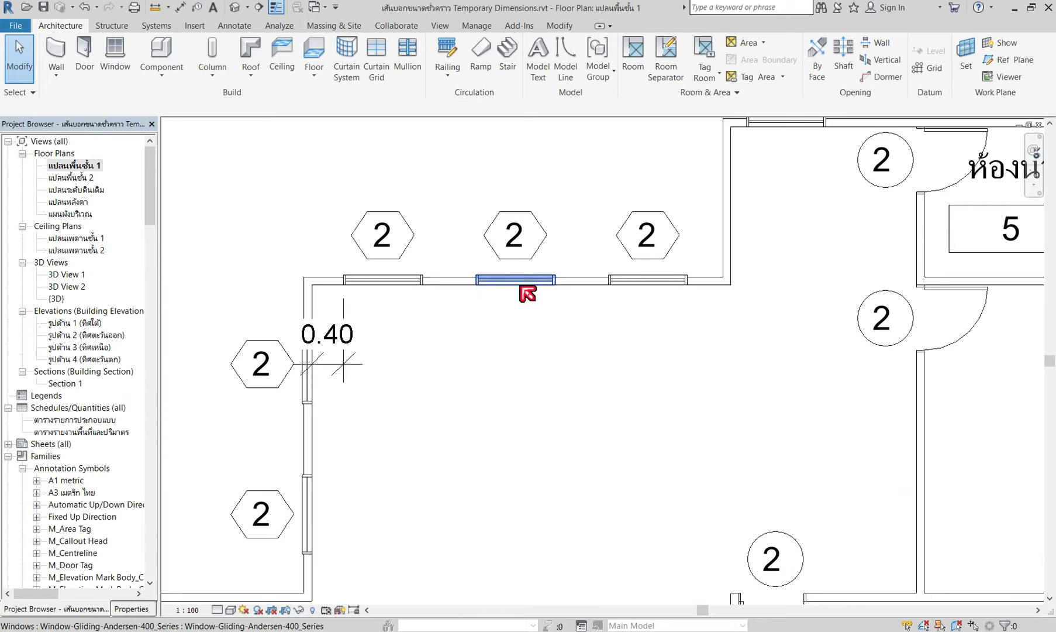
click(528, 293)
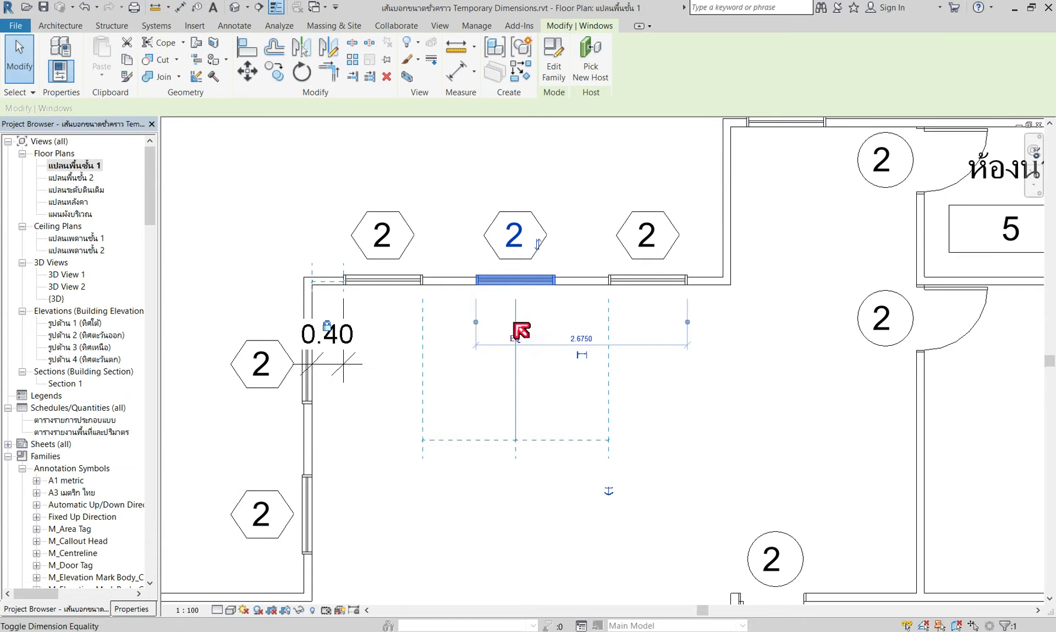
click(456, 375)
click(414, 285)
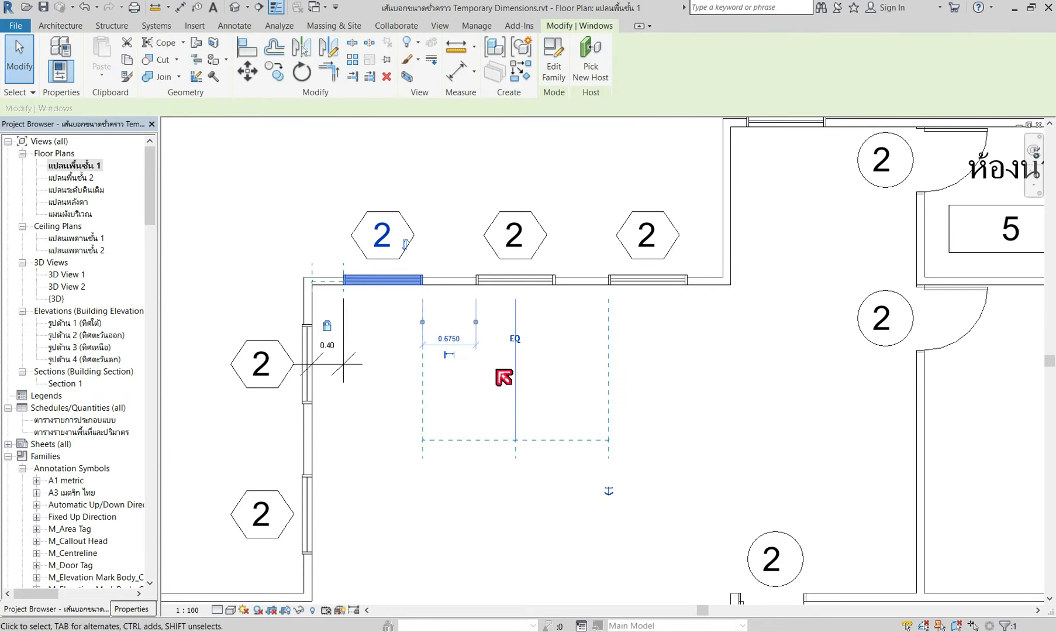
click(481, 381)
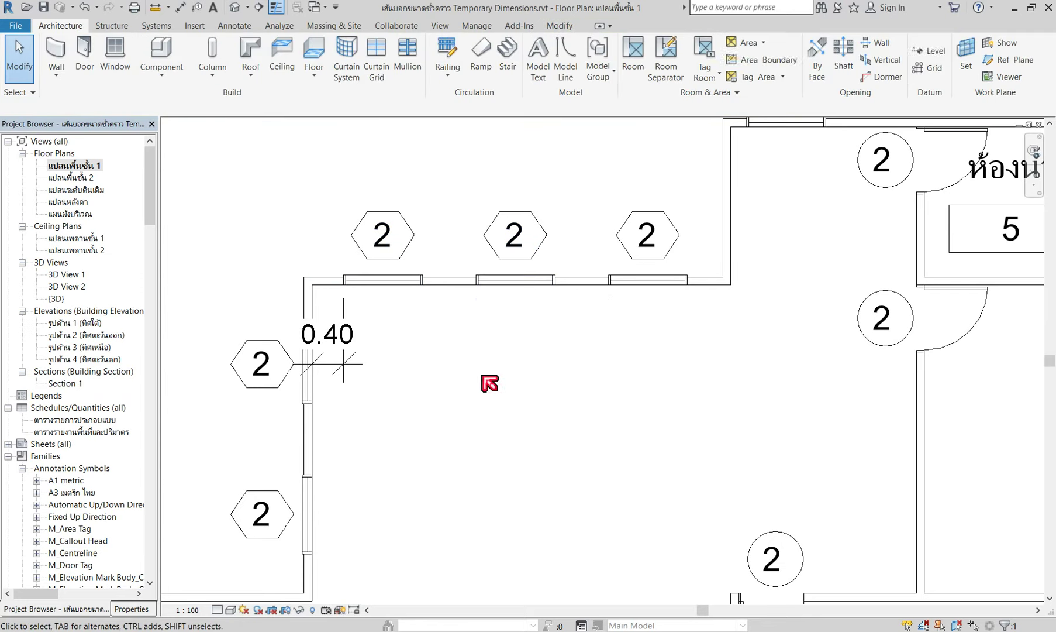
Set the middle window's gap to the left window to 0.5.
click(504, 282)
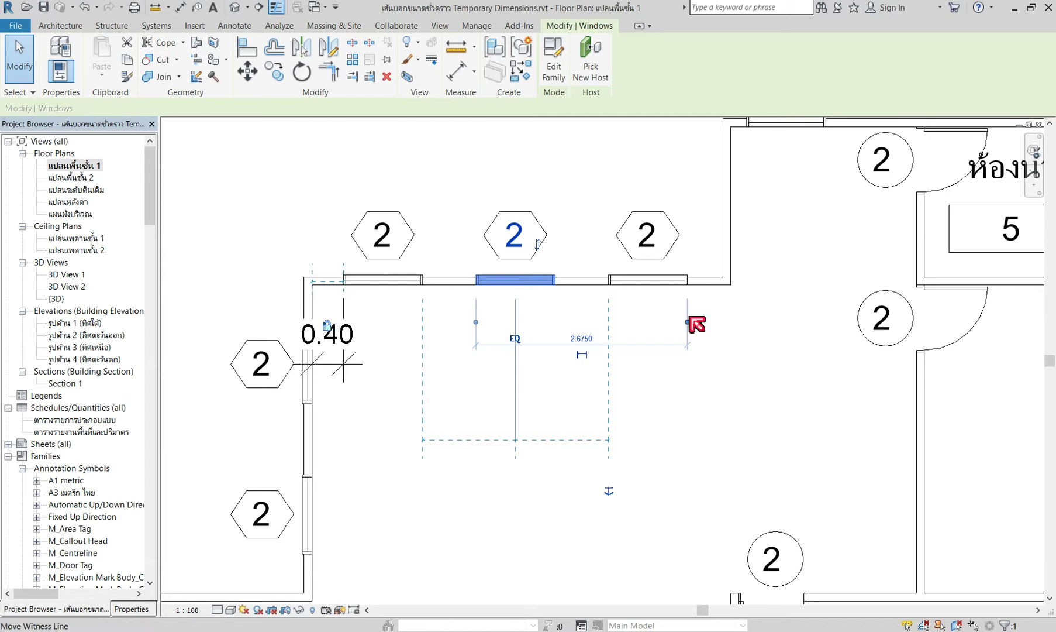
drag(688, 322, 426, 288)
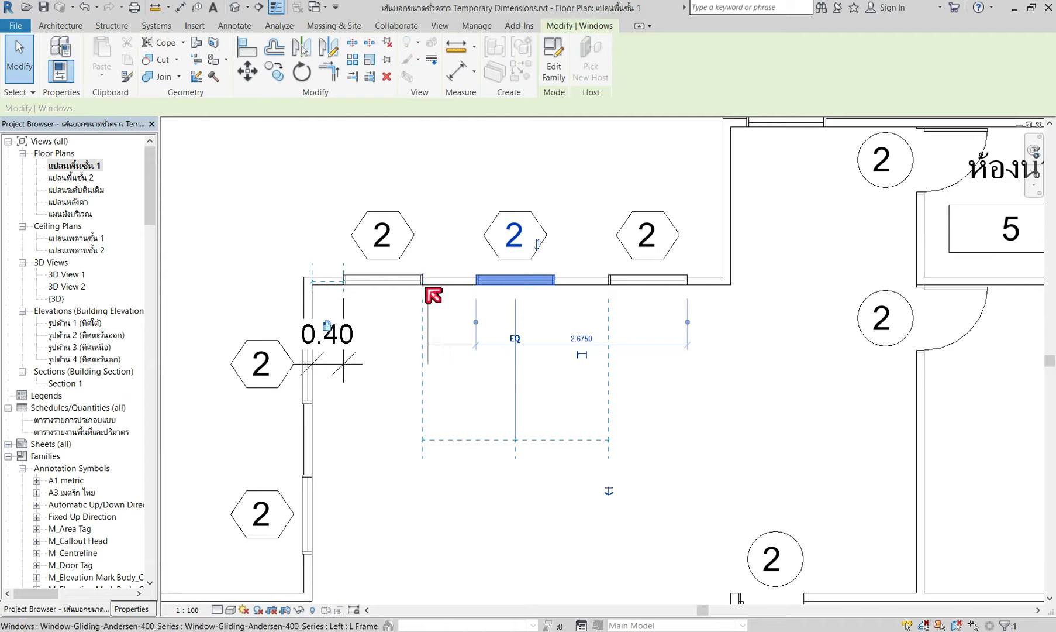
click(451, 339)
text(.5)
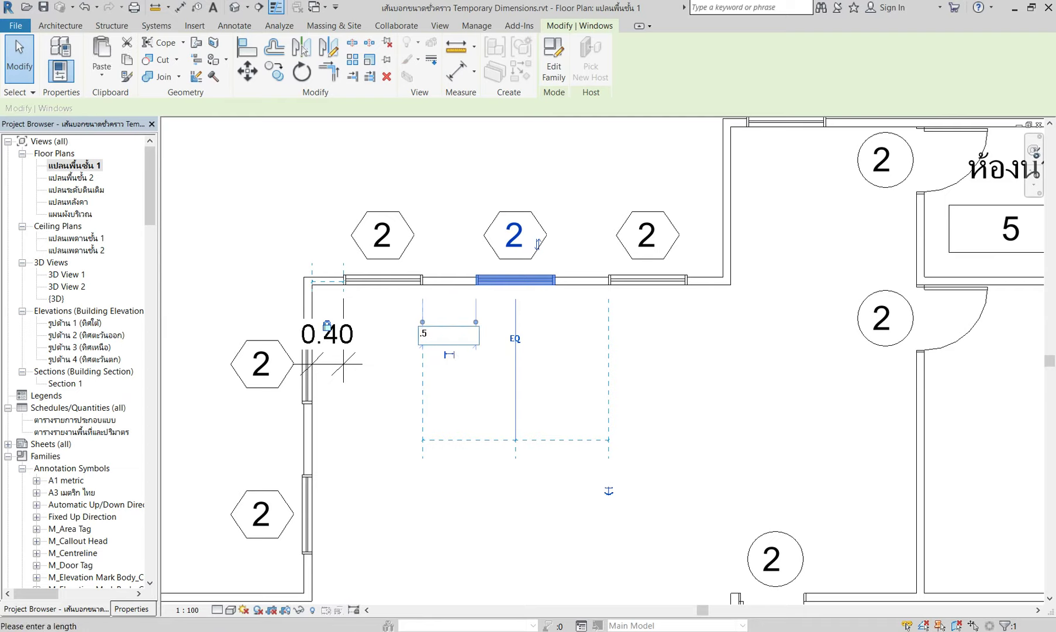
key(Return)
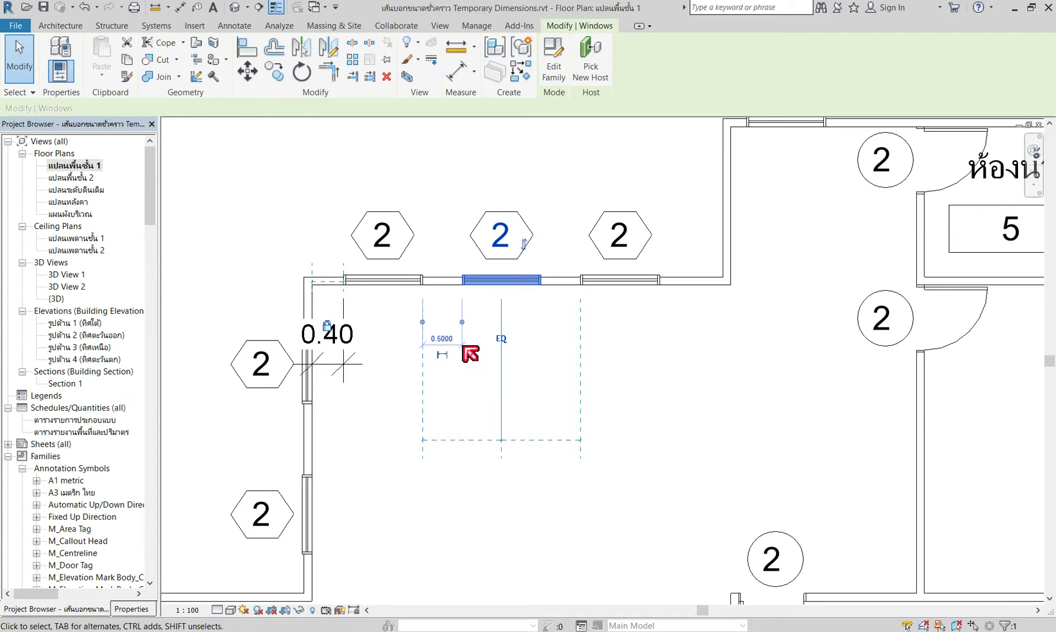
Reselect the middle window and shift its witness lines between the window frame edges.
click(624, 410)
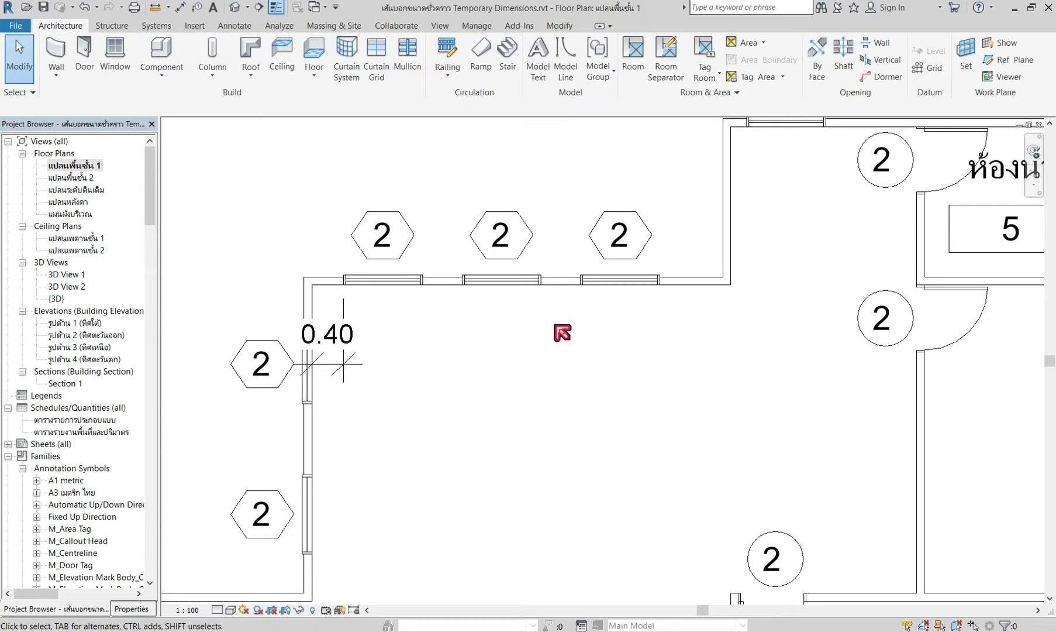
click(503, 291)
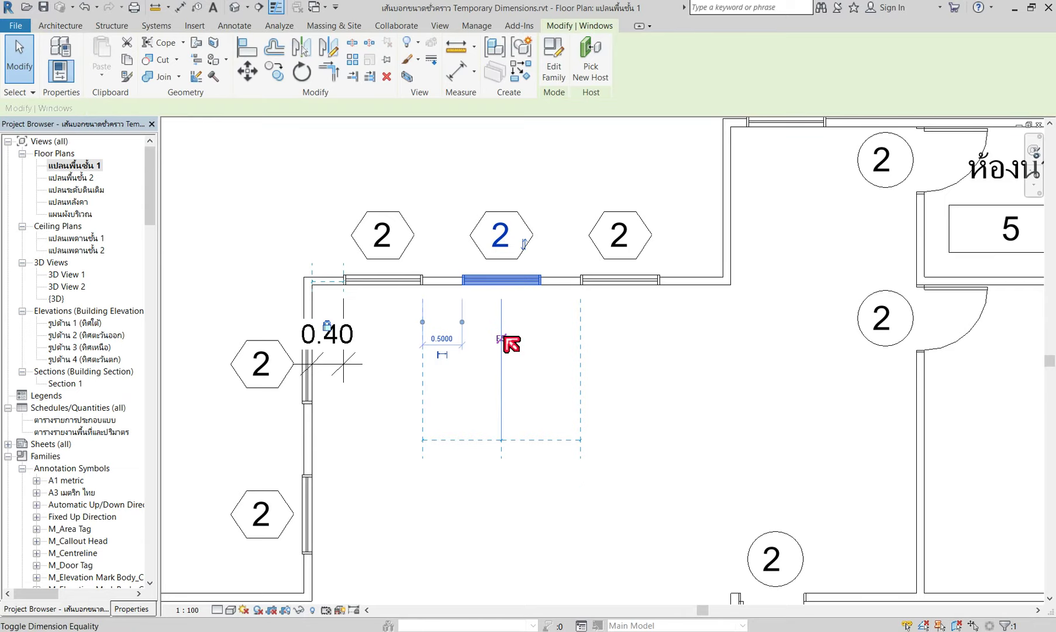
click(537, 360)
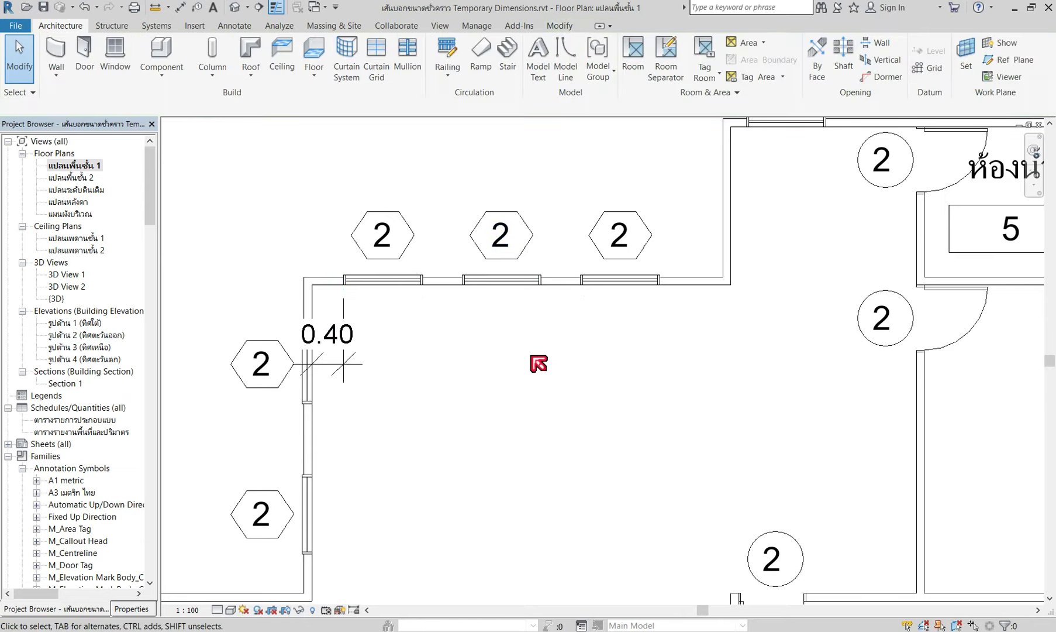
click(524, 292)
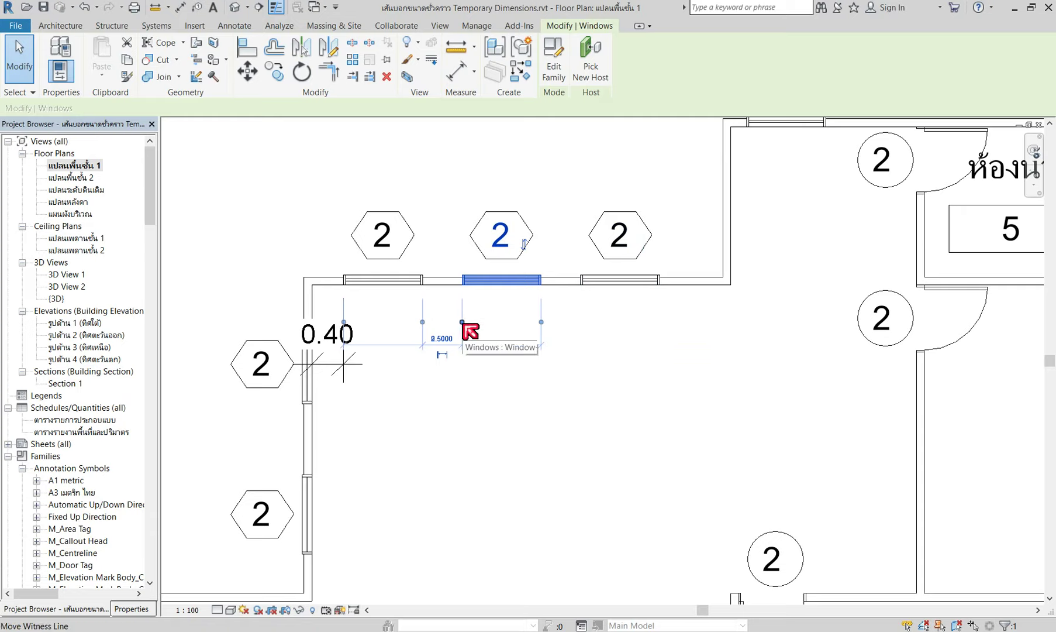
drag(422, 323, 586, 290)
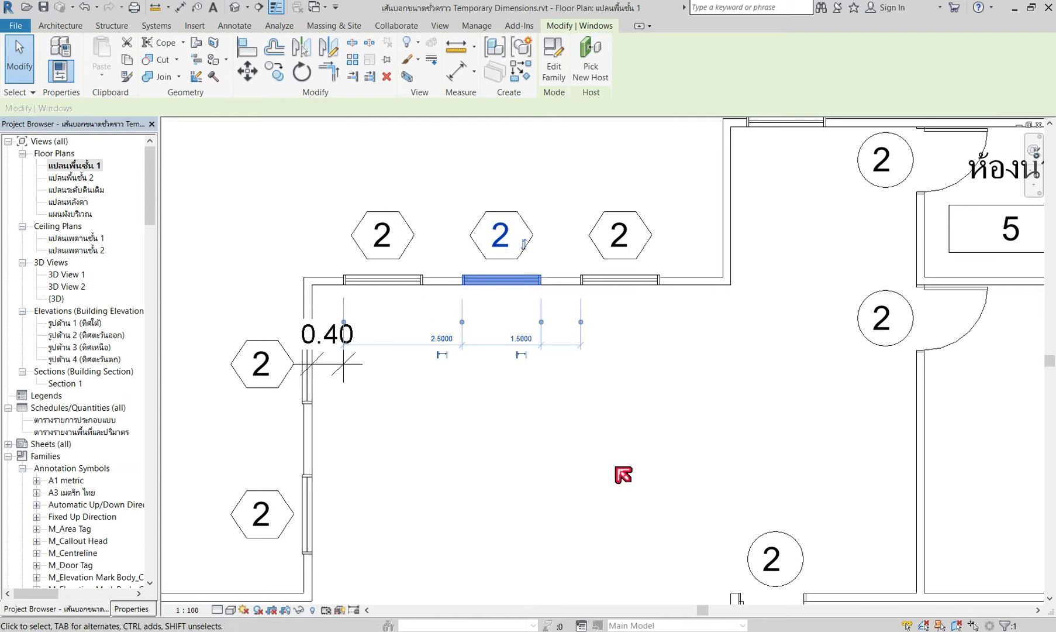
click(617, 472)
click(496, 282)
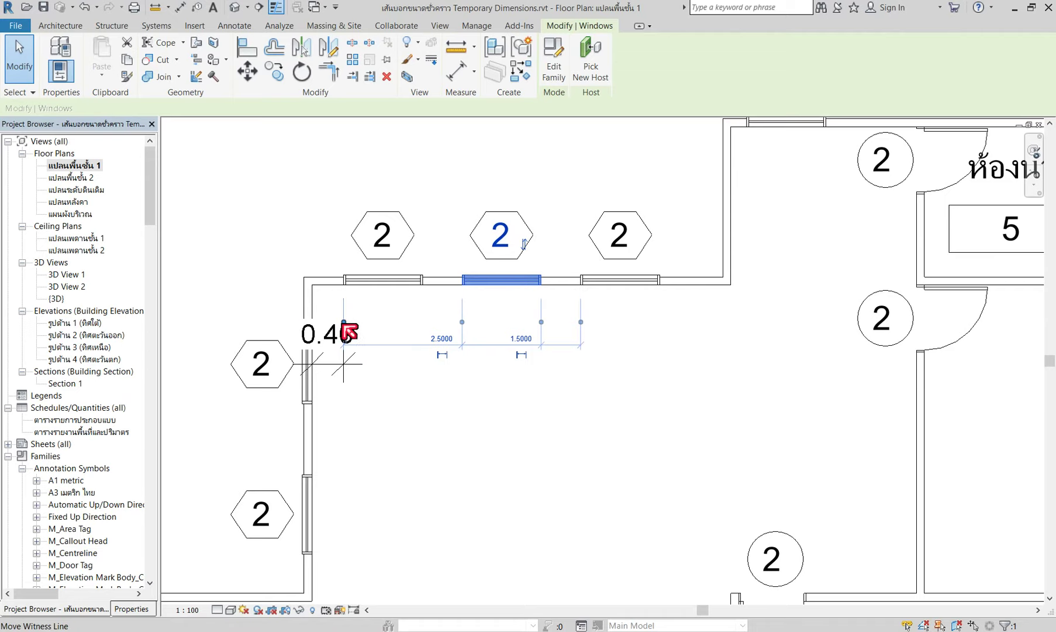
mouse_move(349, 325)
mouse_down()
mouse_move(429, 299)
mouse_move(425, 288)
mouse_up()
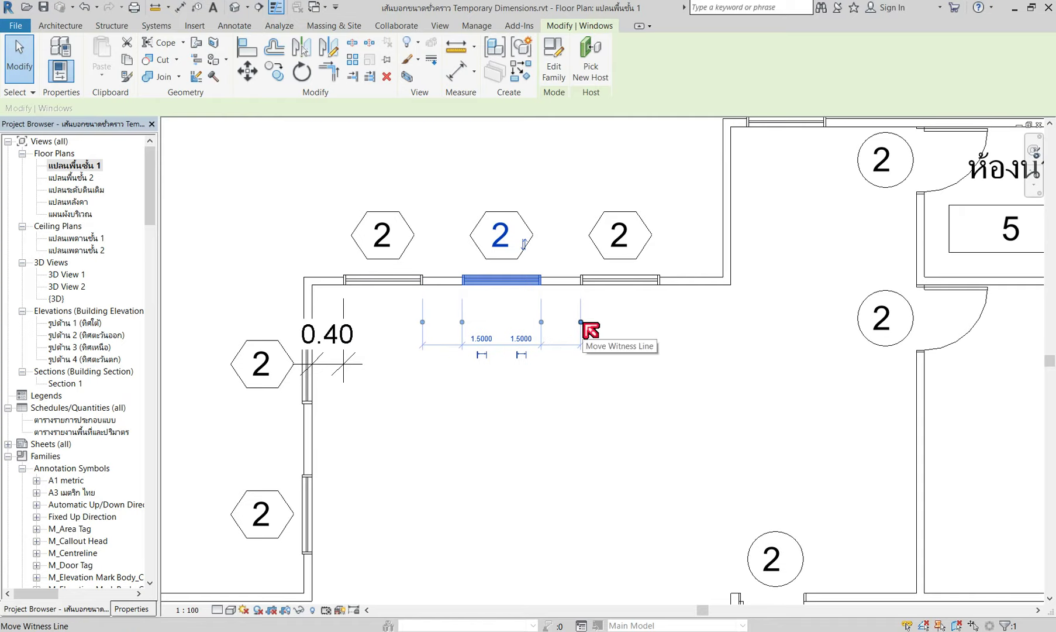
mouse_move(582, 322)
mouse_down()
mouse_move(509, 321)
mouse_move(463, 279)
mouse_up()
Re-anchor the middle window's witness lines to read 0.5000 and 1.5000 to neighbouring windows.
click(516, 427)
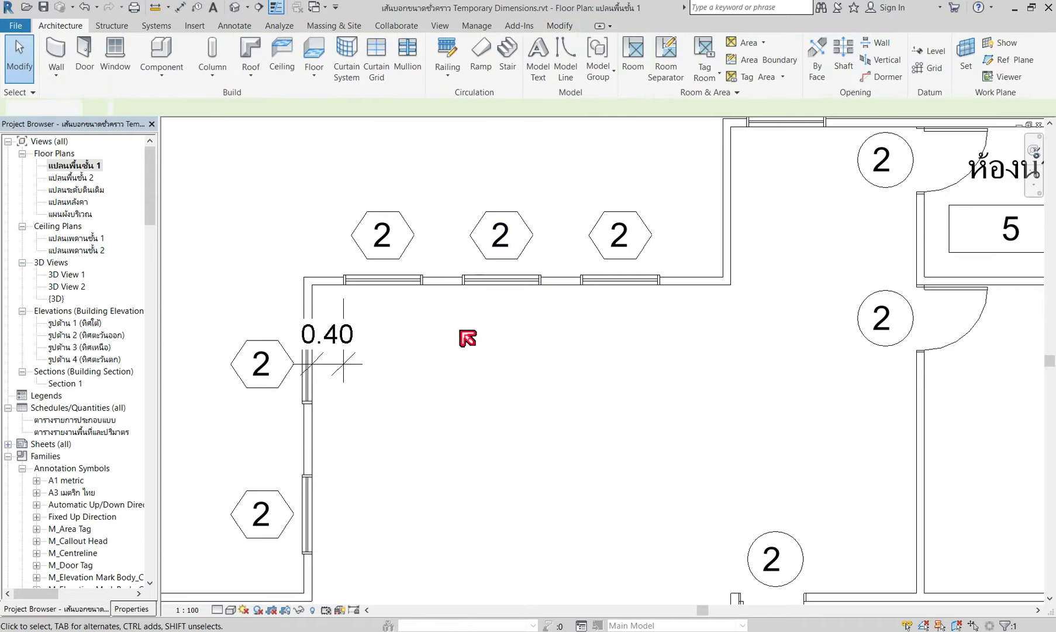
click(480, 284)
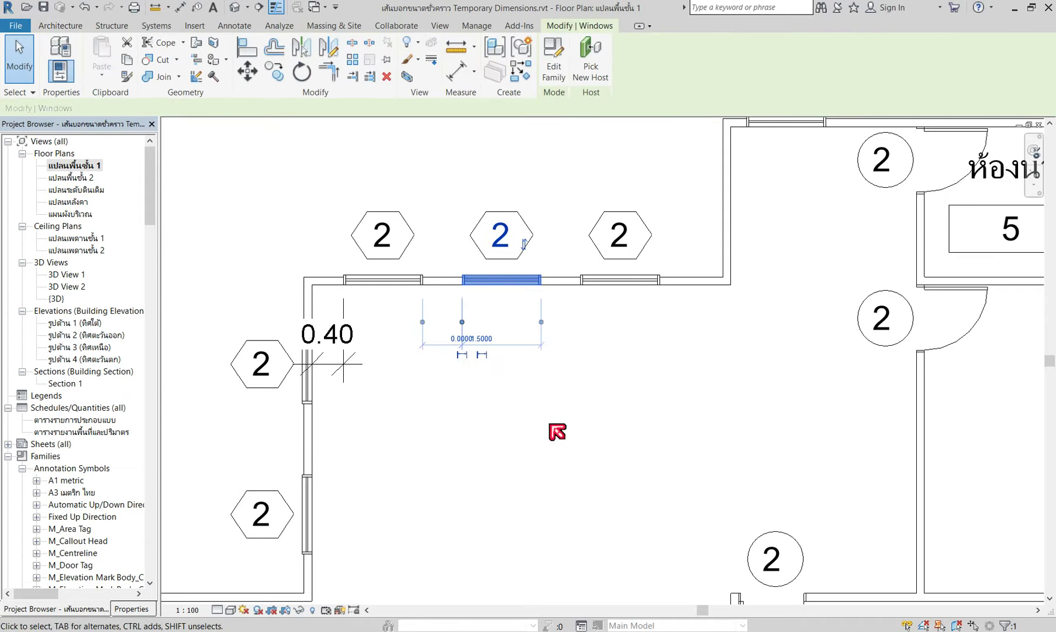
click(521, 374)
click(492, 282)
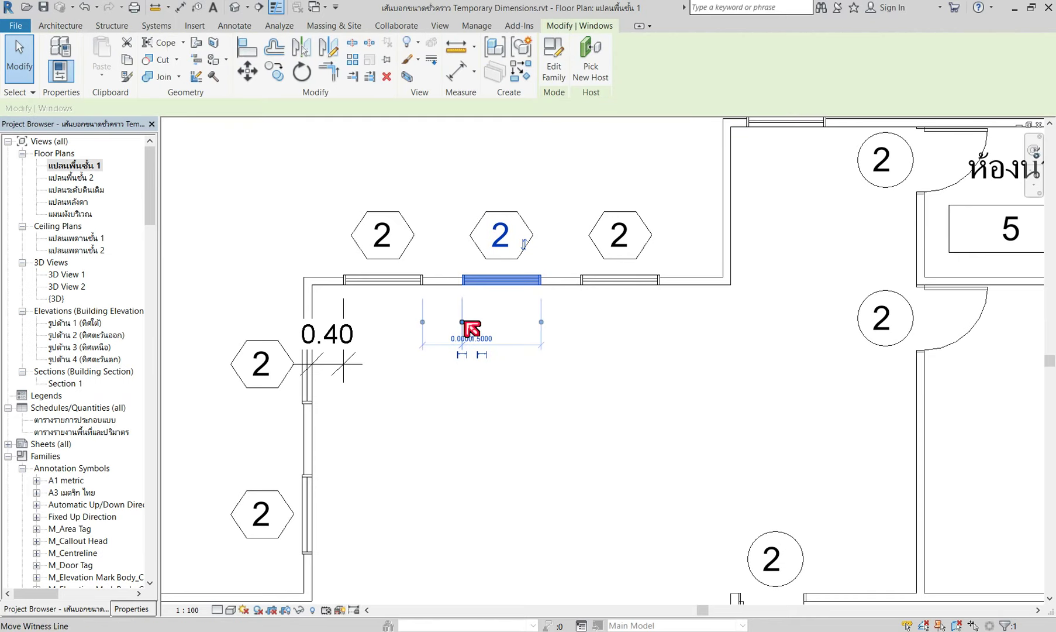
mouse_move(464, 321)
mouse_down()
mouse_move(540, 323)
mouse_move(469, 286)
mouse_up()
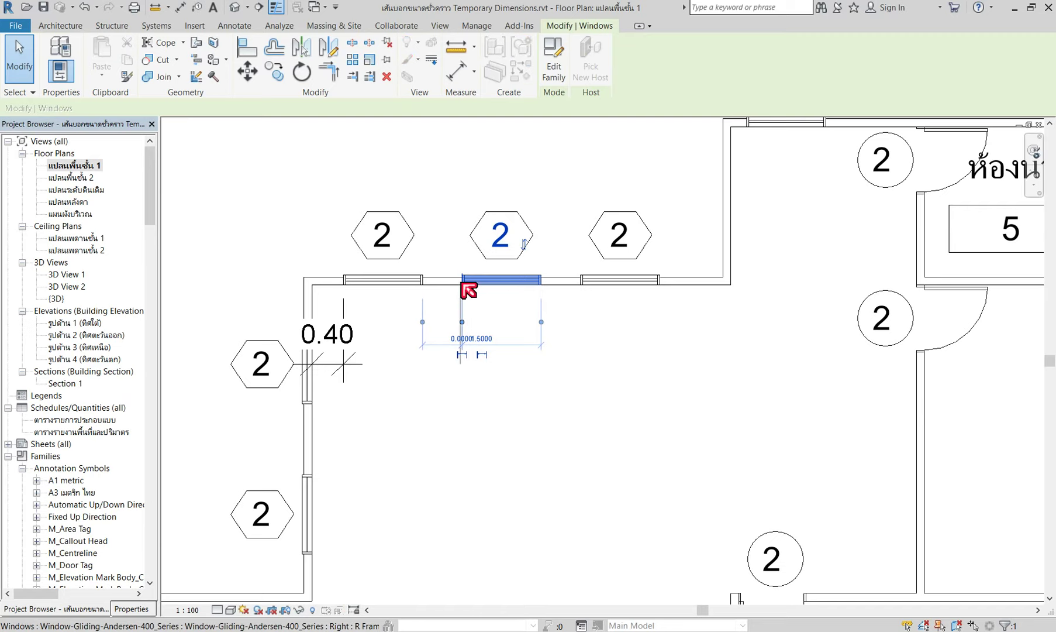
click(487, 406)
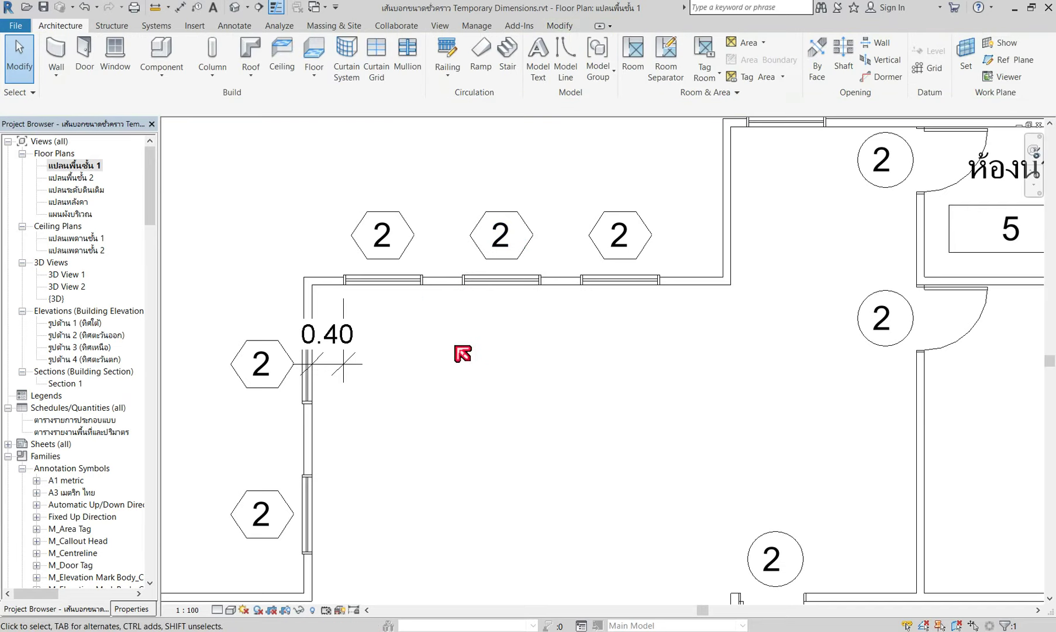
click(495, 288)
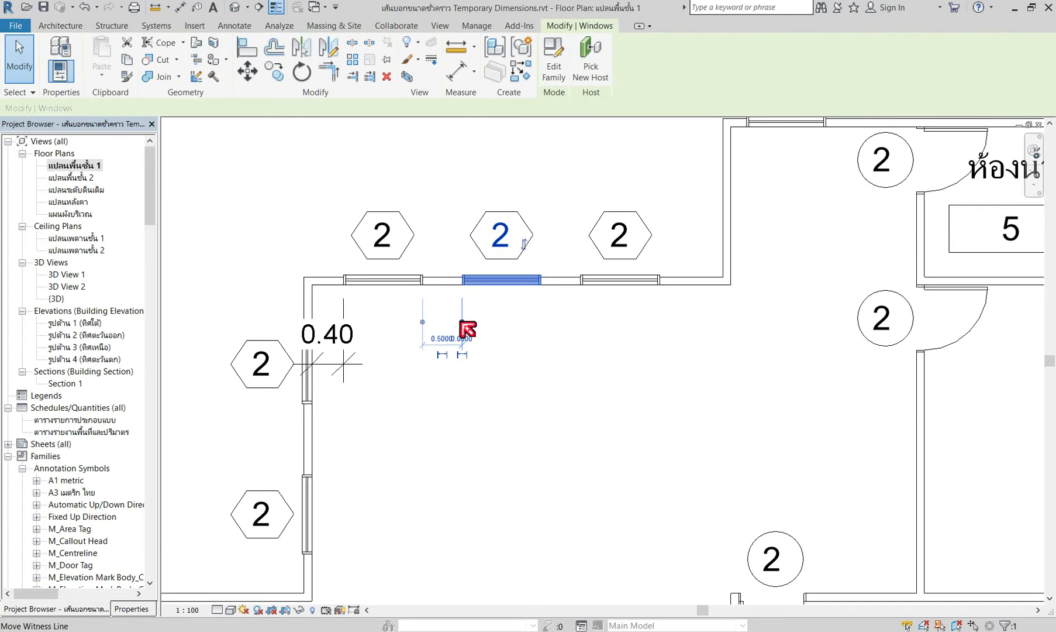
drag(462, 321, 588, 319)
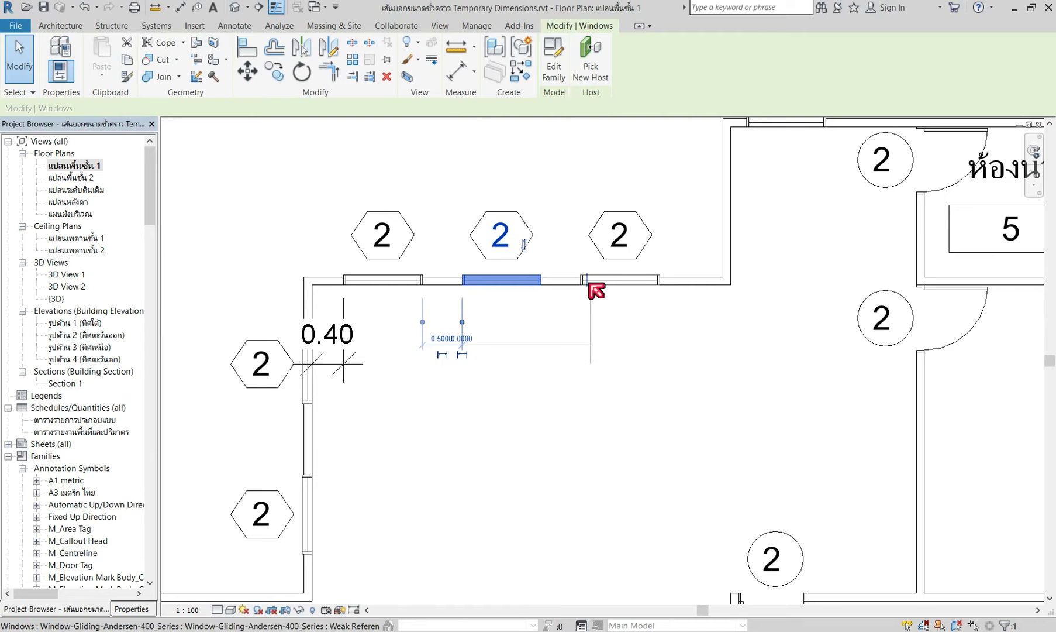
click(545, 415)
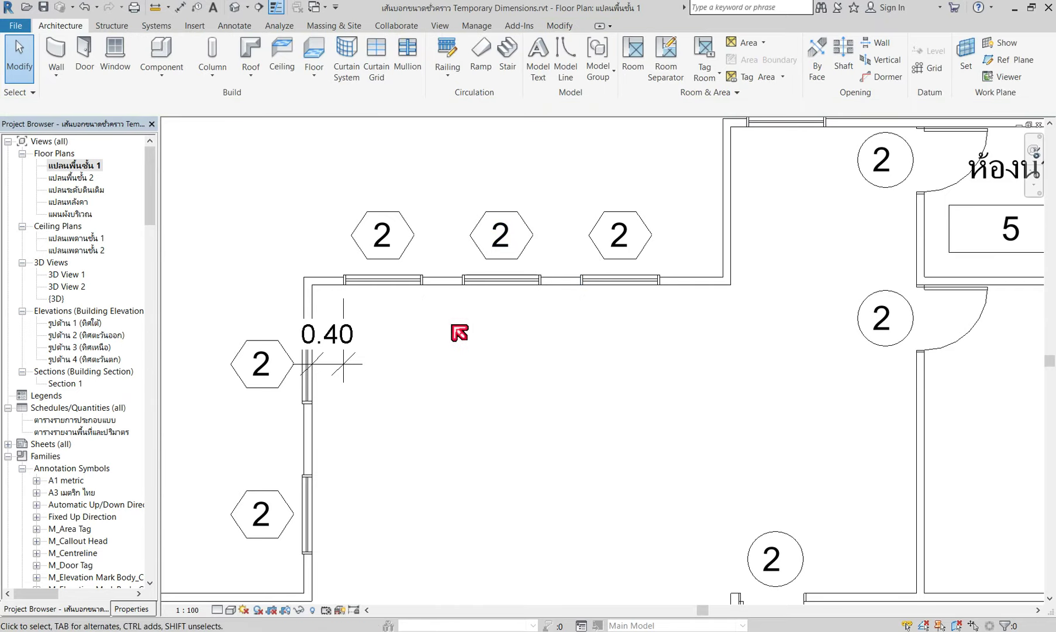
click(495, 284)
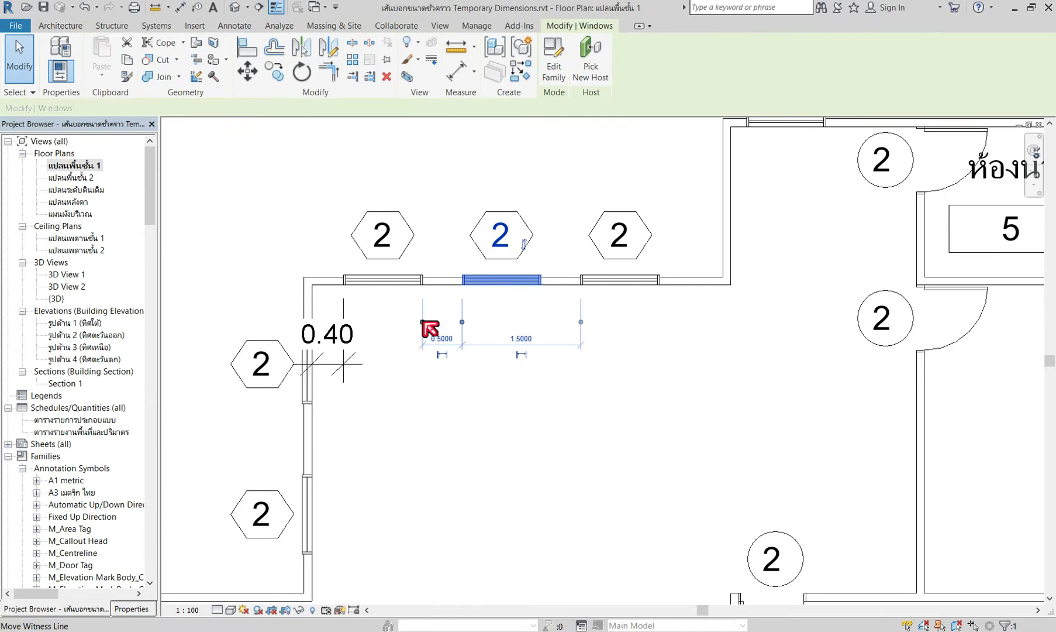
drag(424, 323, 462, 322)
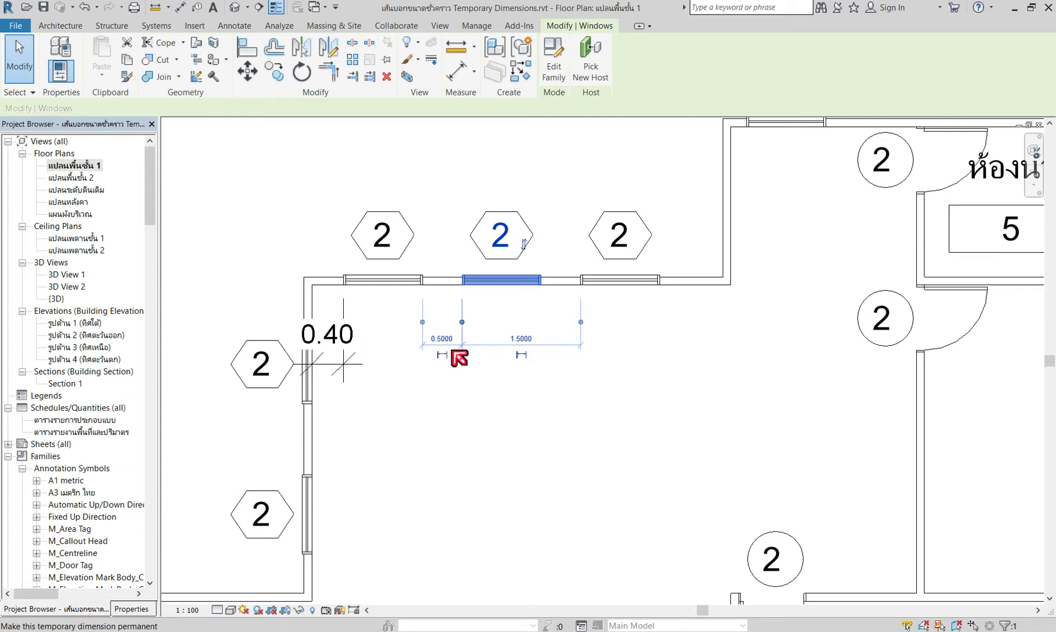
Move the right top-wall window so its right edge sits 0.4 from the corner.
click(655, 283)
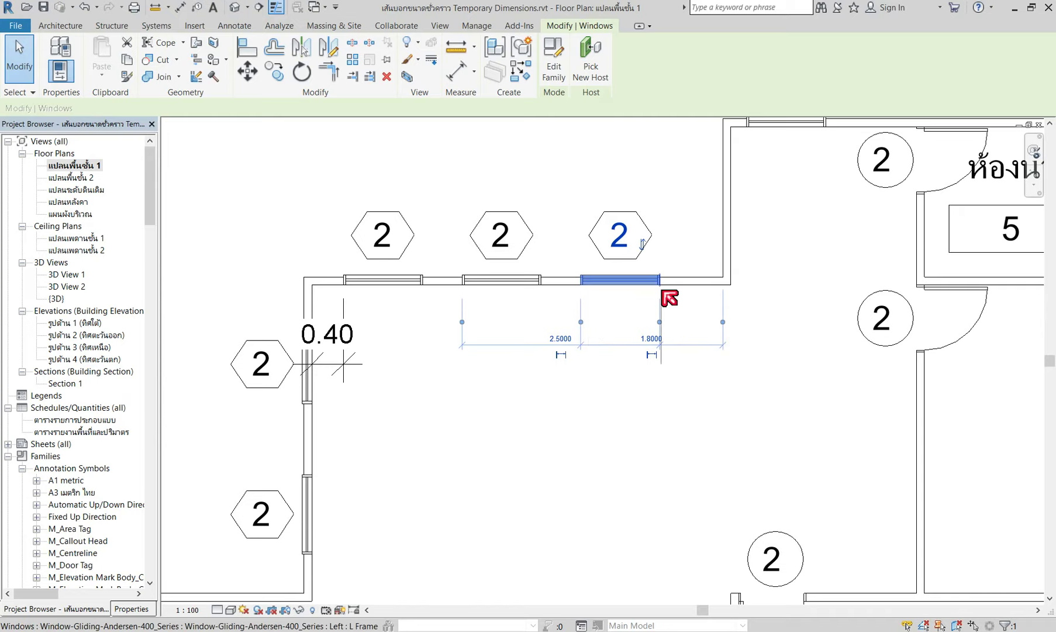
drag(582, 322, 663, 296)
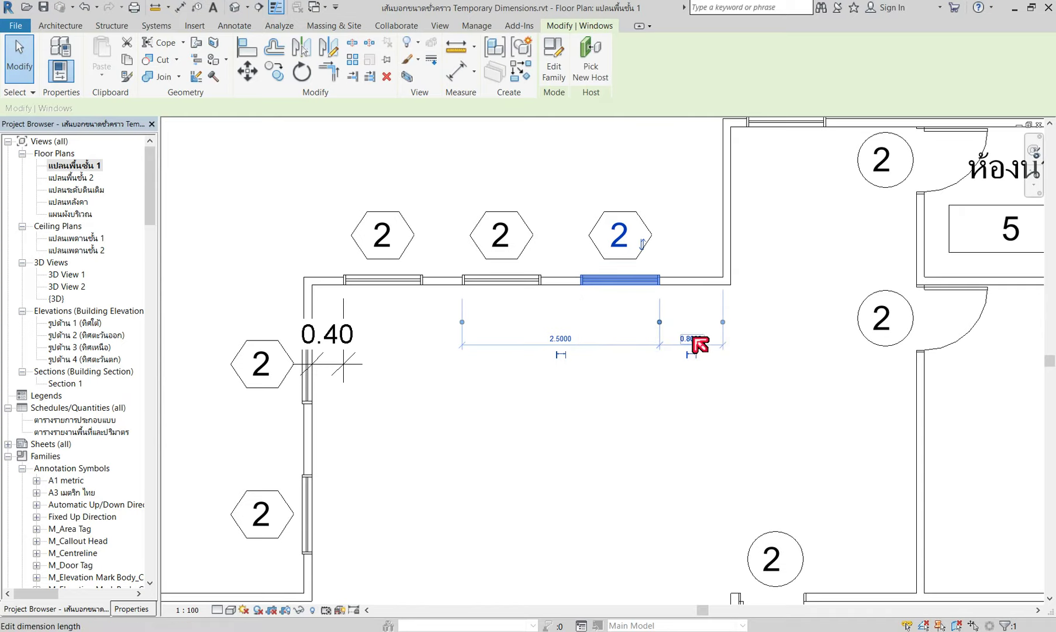
click(693, 339)
text(.4)
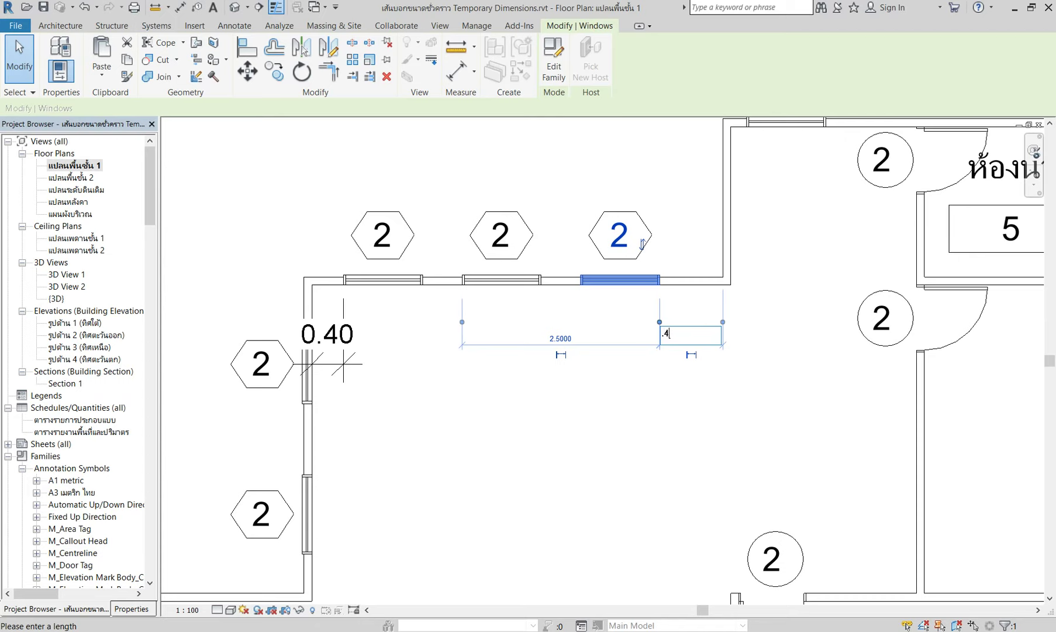
key(Return)
click(597, 453)
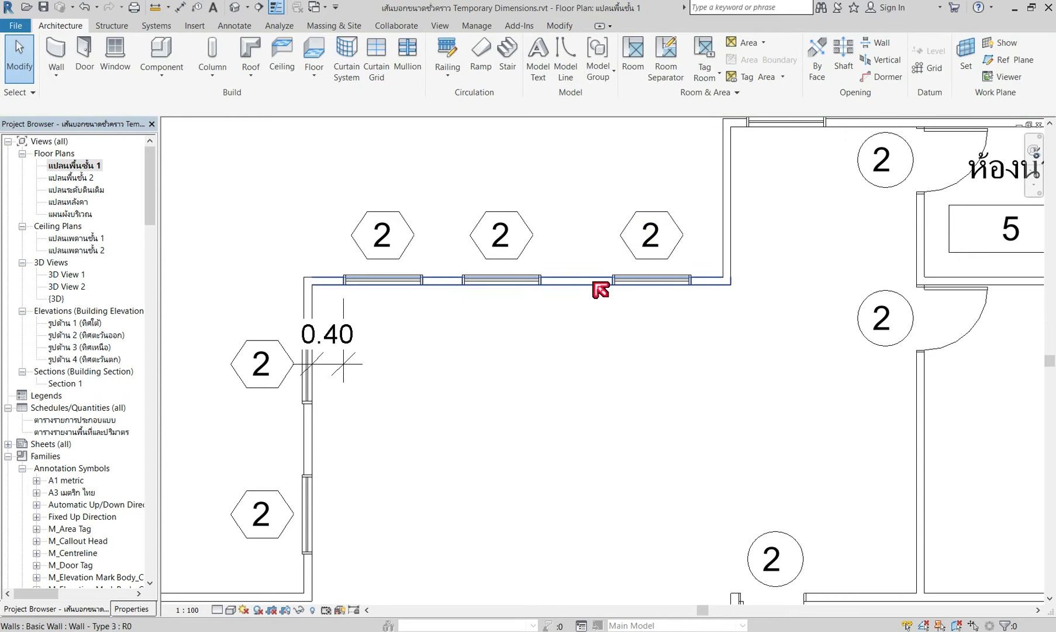
click(512, 287)
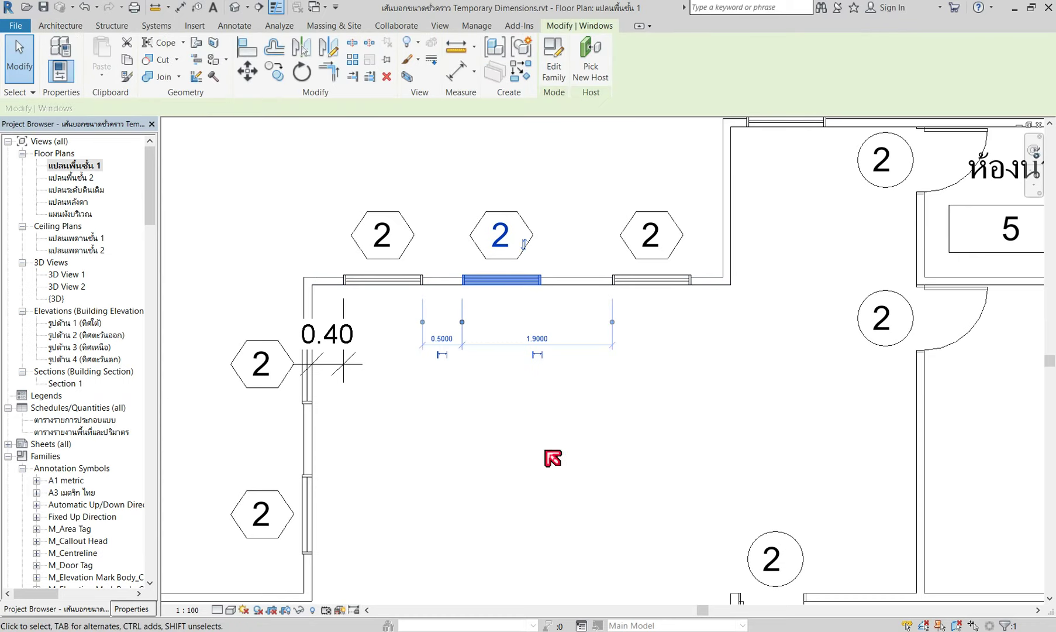
Measure the 0.5000 gap between the left and middle windows and make it permanent.
mouse_move(462, 322)
mouse_down()
mouse_move(541, 285)
mouse_move(461, 287)
mouse_up()
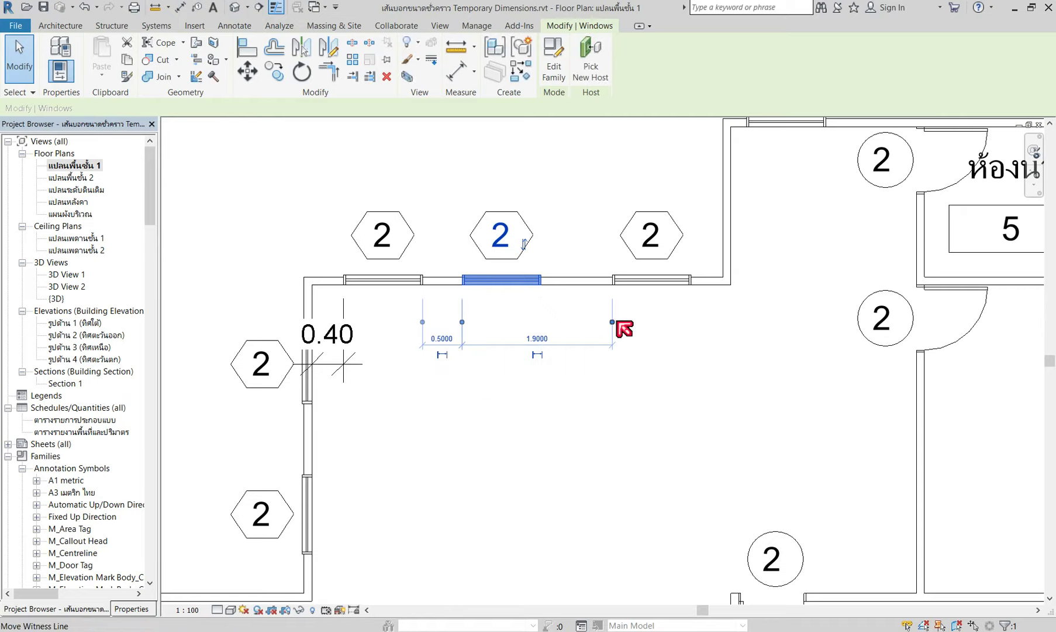
drag(612, 322, 692, 322)
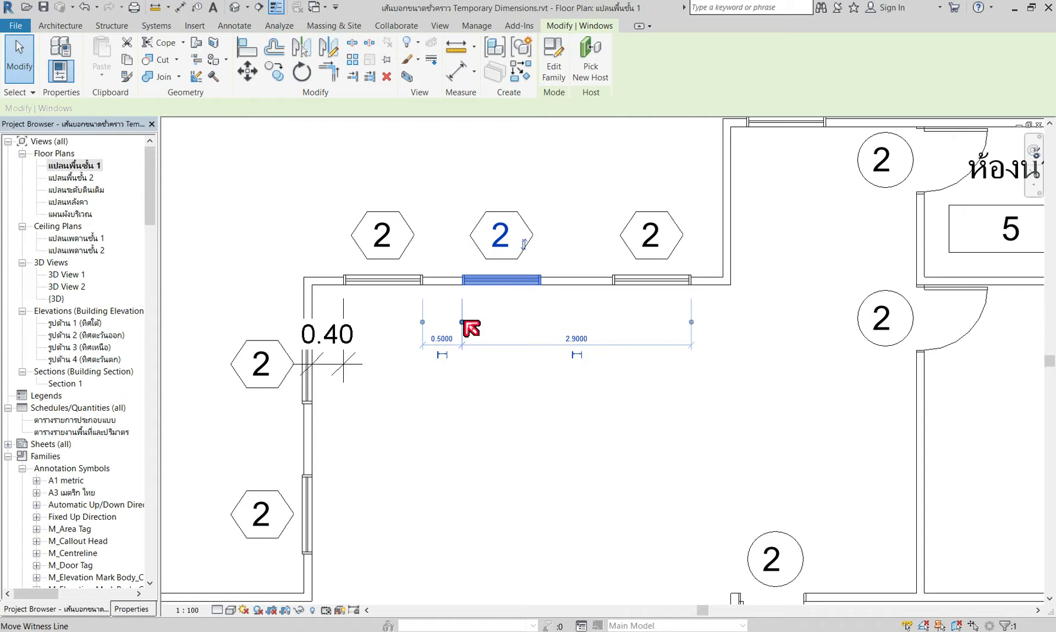
drag(463, 322, 585, 357)
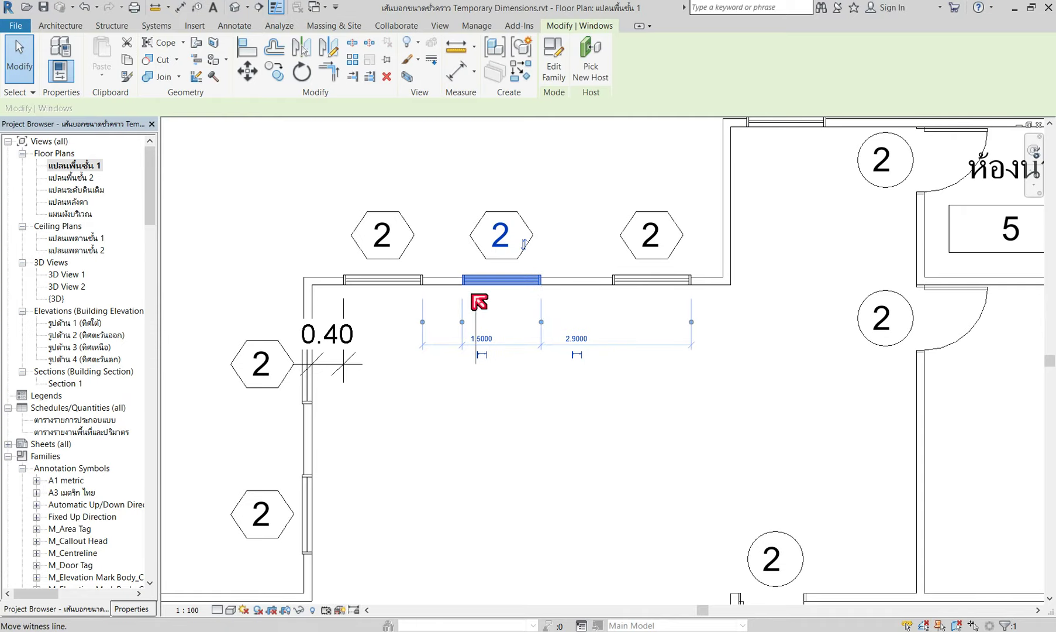
mouse_move(431, 333)
mouse_down()
mouse_move(584, 318)
mouse_move(545, 302)
mouse_up()
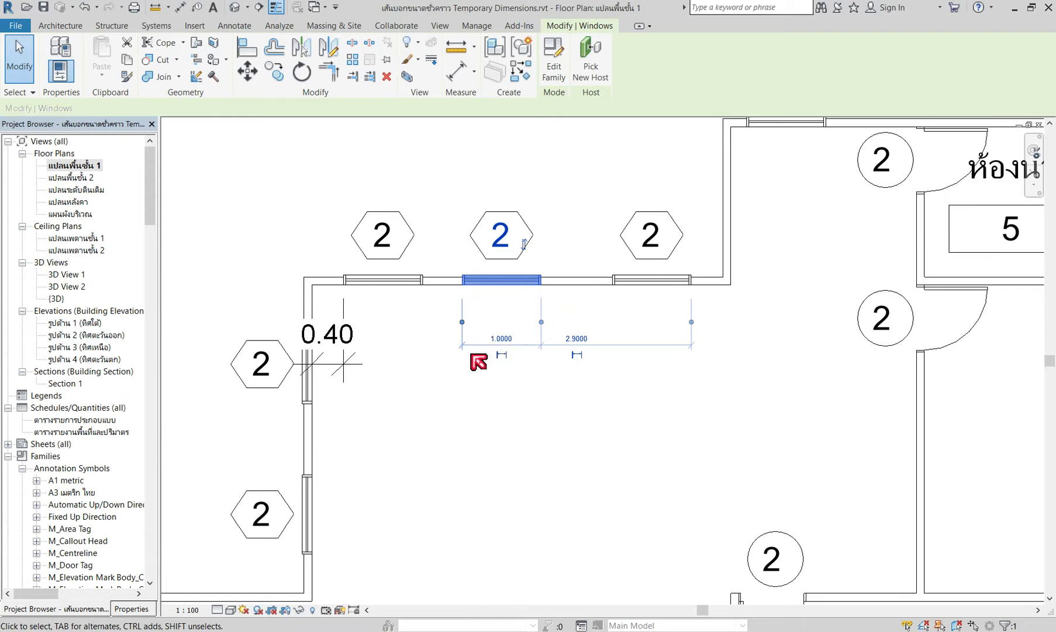
click(605, 399)
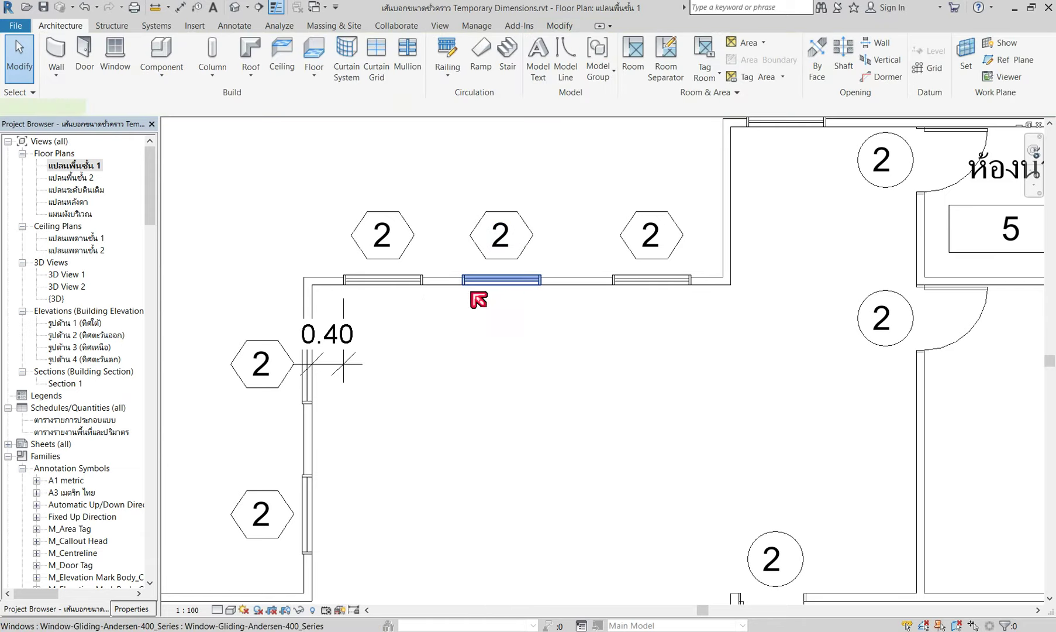
click(478, 300)
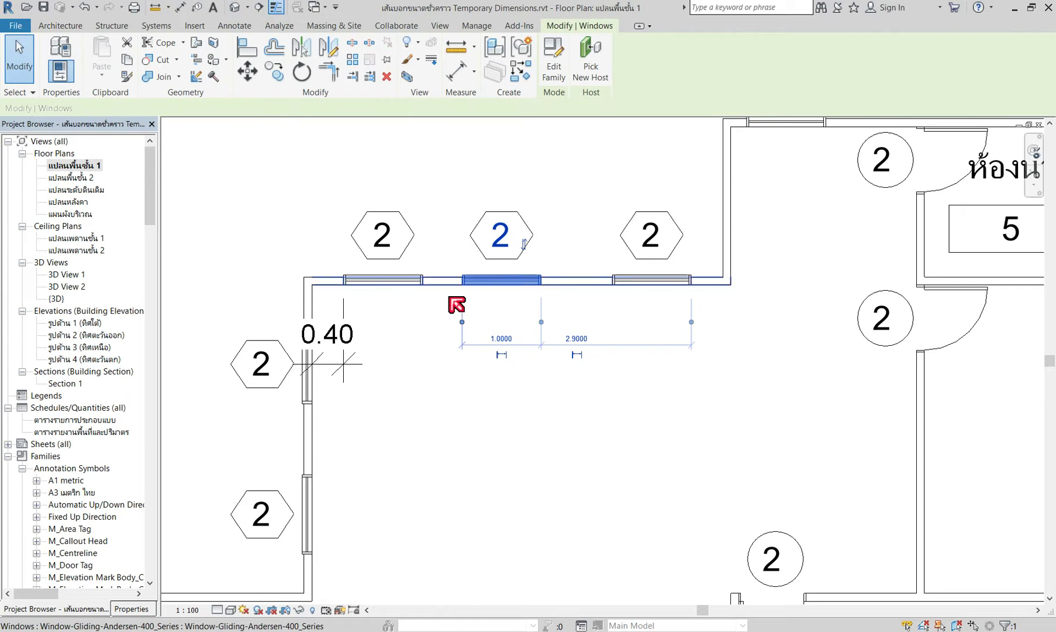
drag(541, 321, 423, 286)
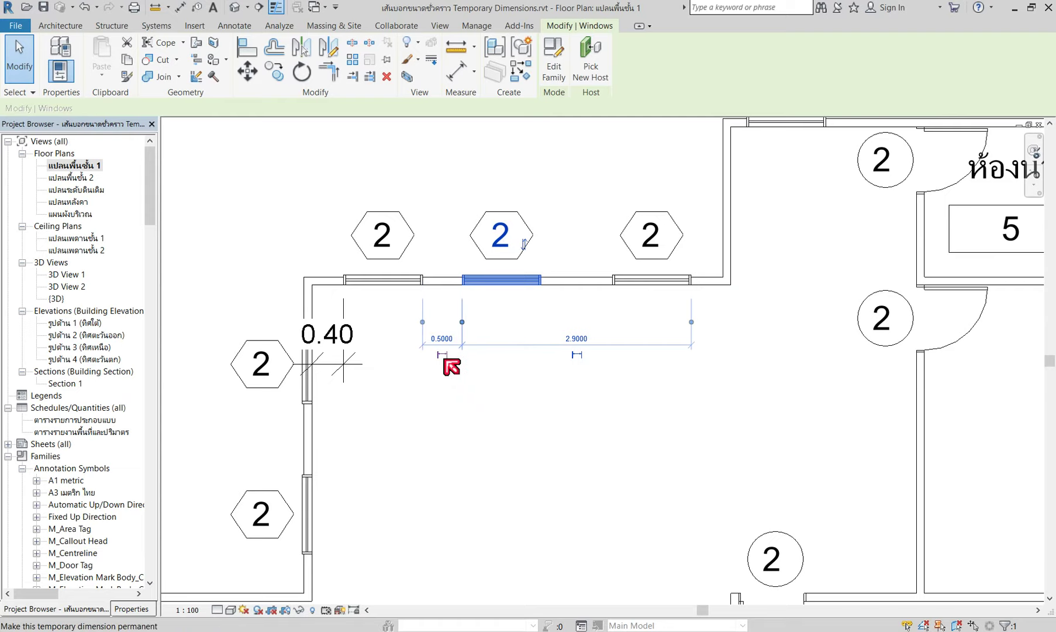
click(443, 355)
click(455, 351)
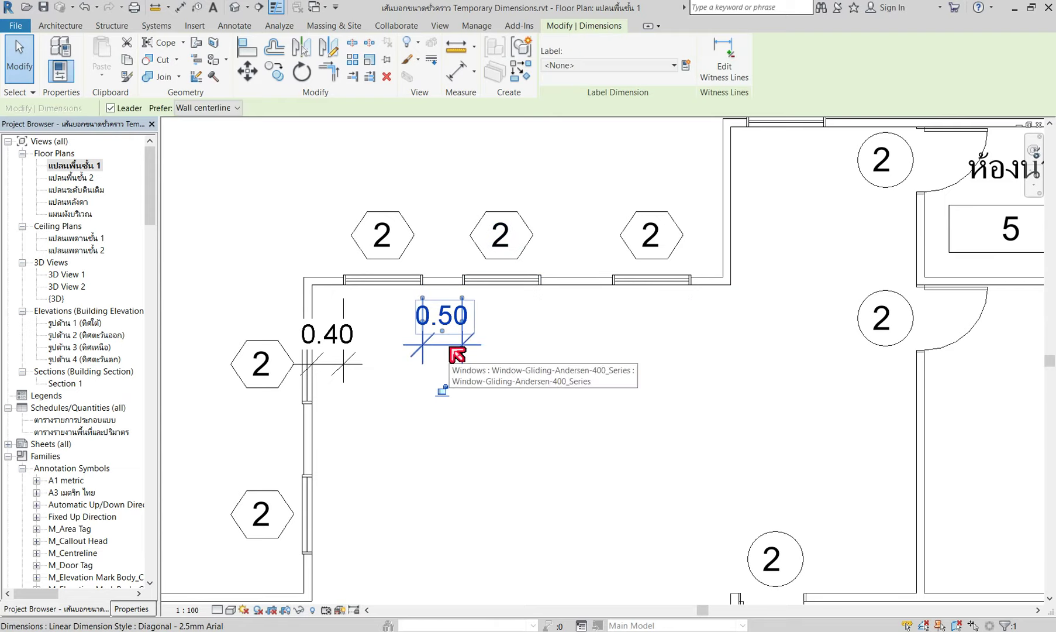
Delete the 0.40 and 0.50 permanent dimensions, choosing Unconstrain to release their locks.
click(606, 465)
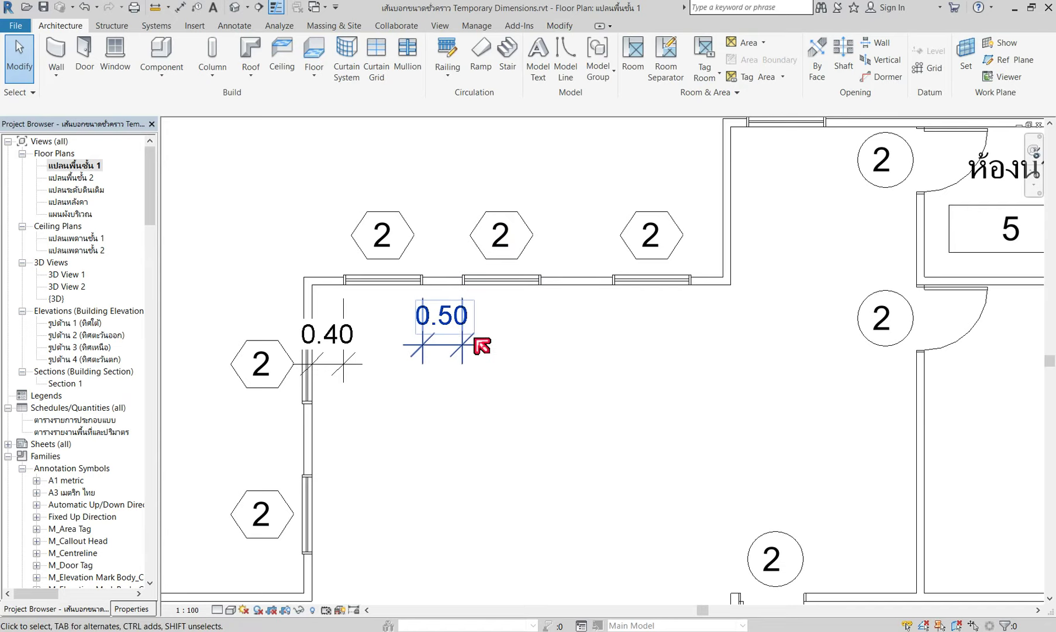
click(399, 291)
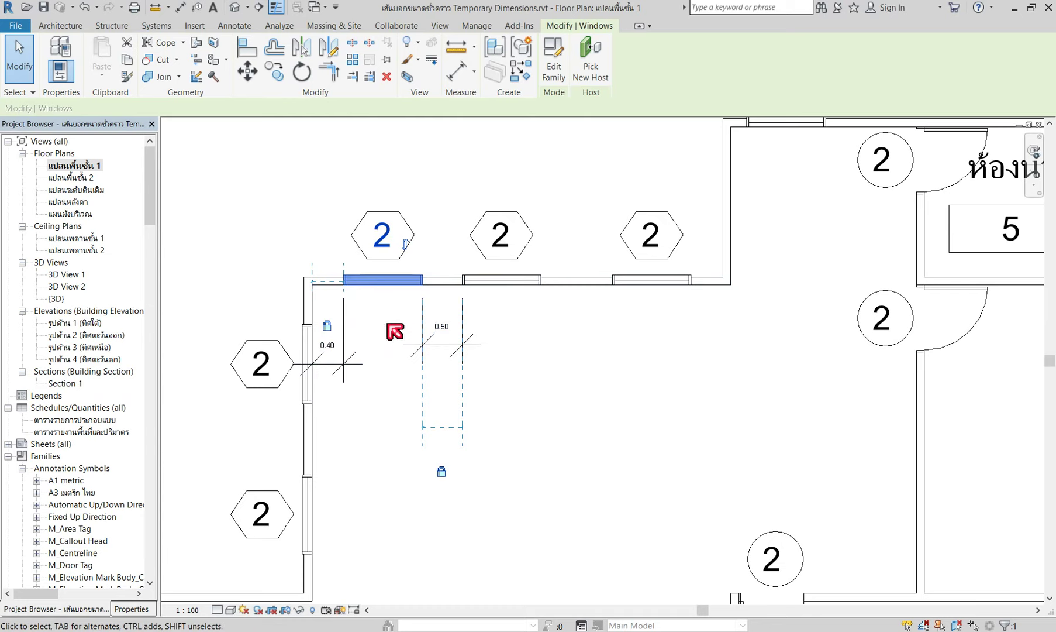
click(515, 420)
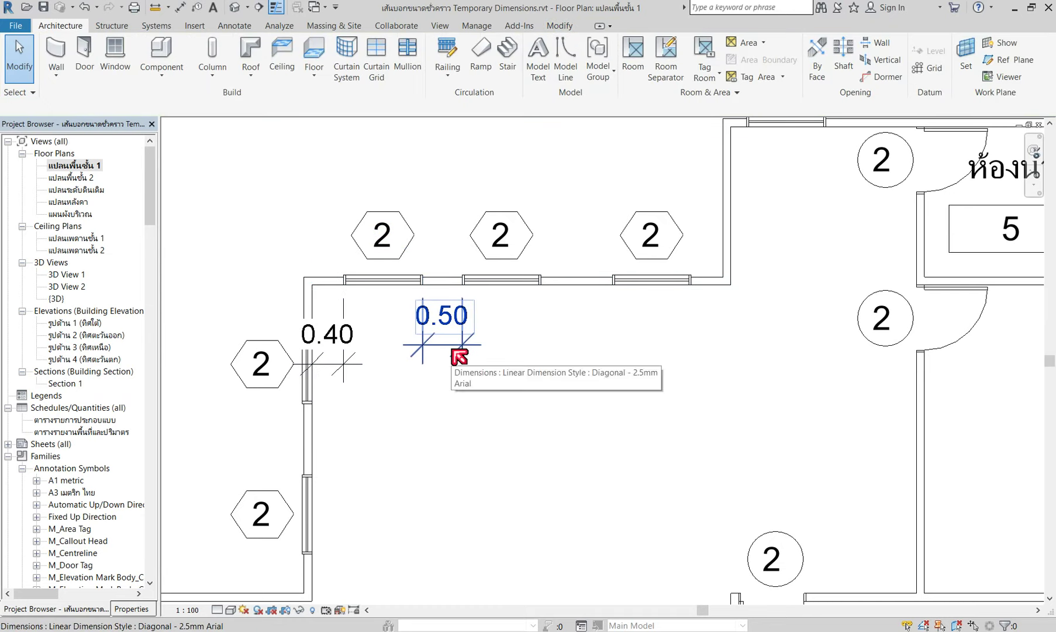
drag(495, 324, 332, 436)
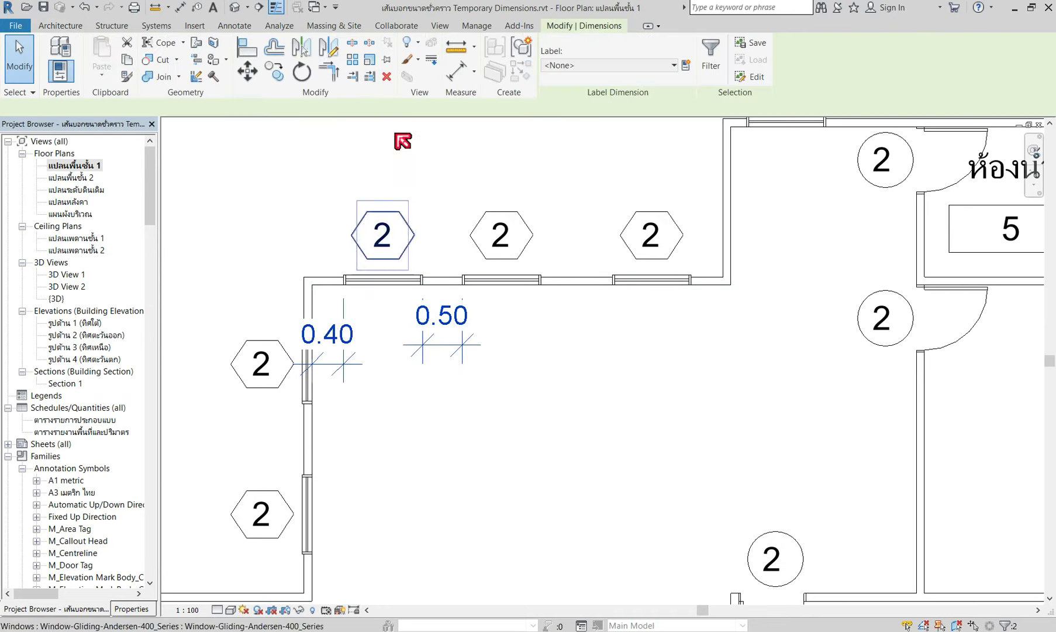
click(389, 84)
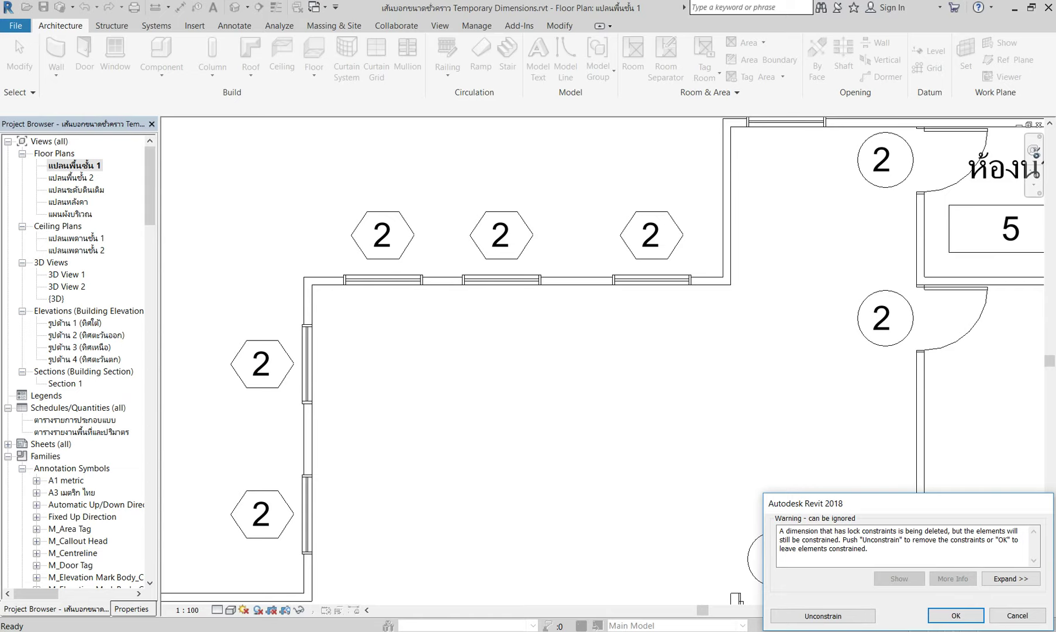
click(828, 619)
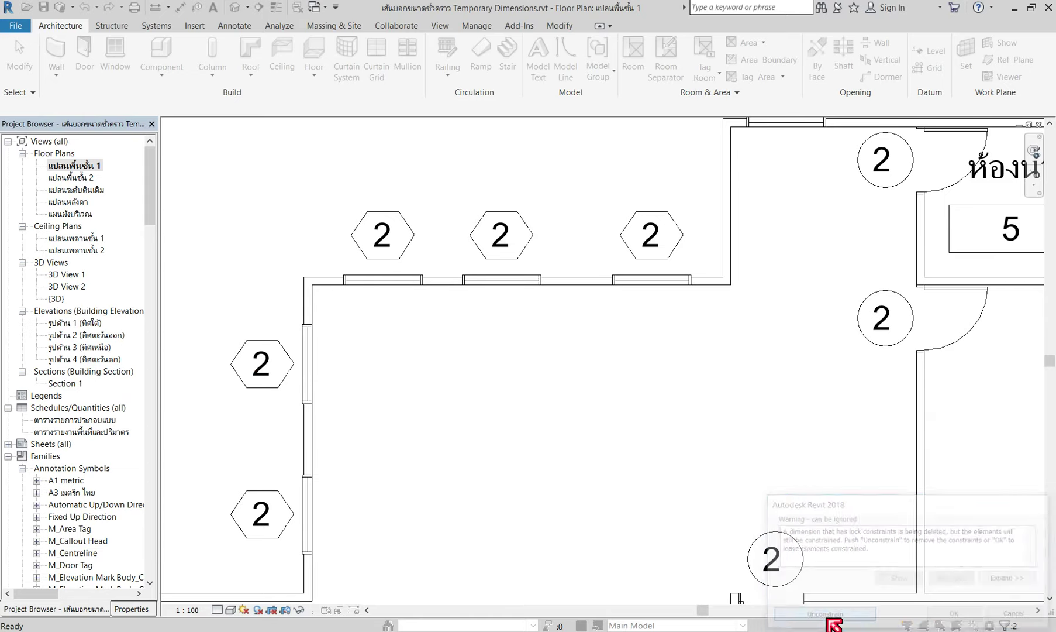
click(379, 282)
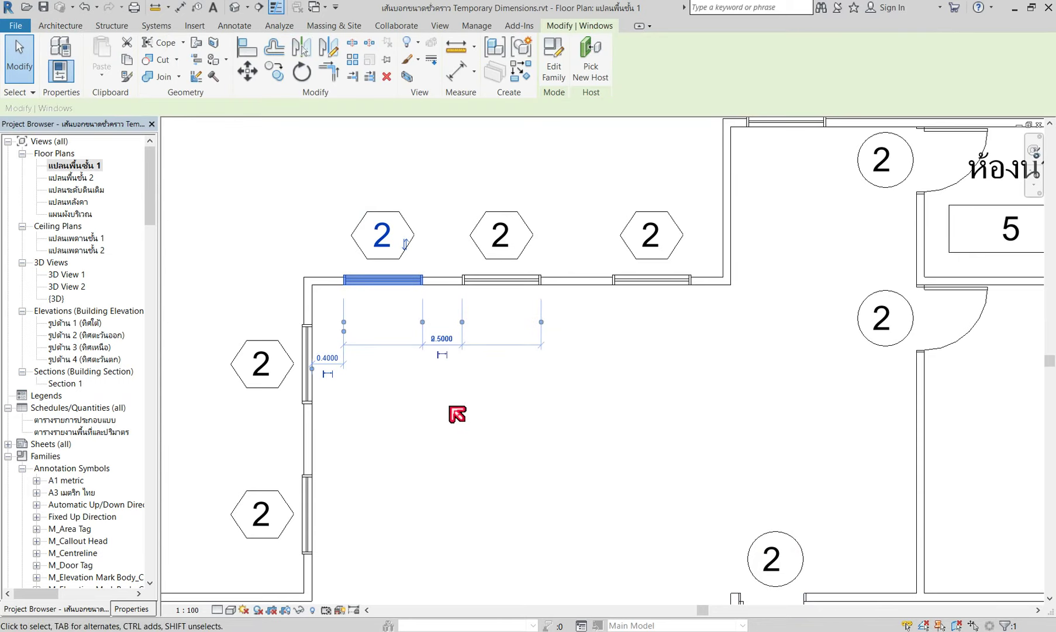
click(407, 470)
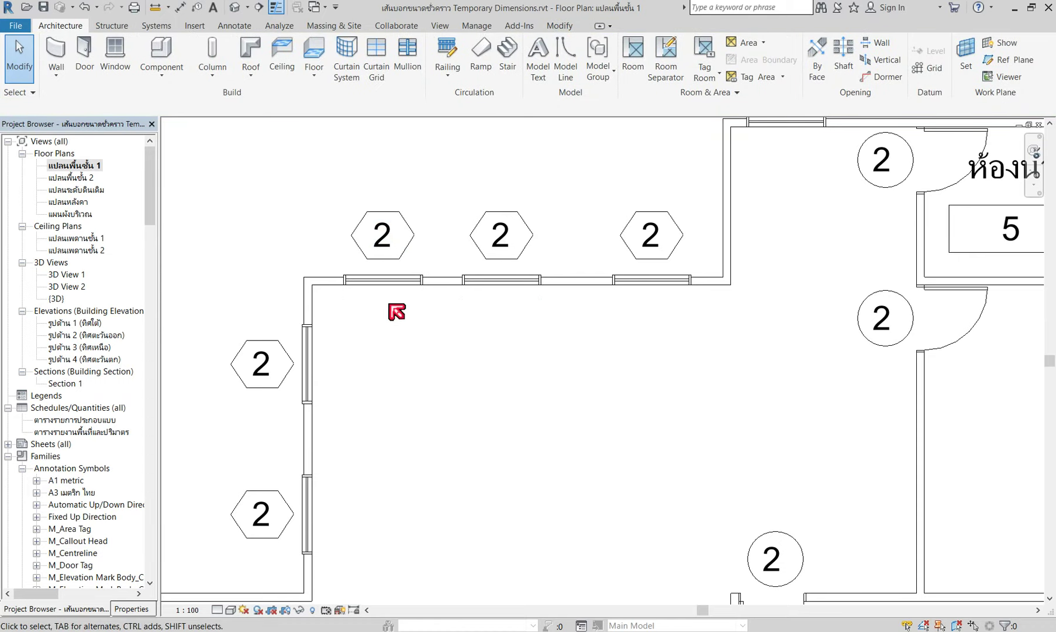
click(395, 282)
click(403, 459)
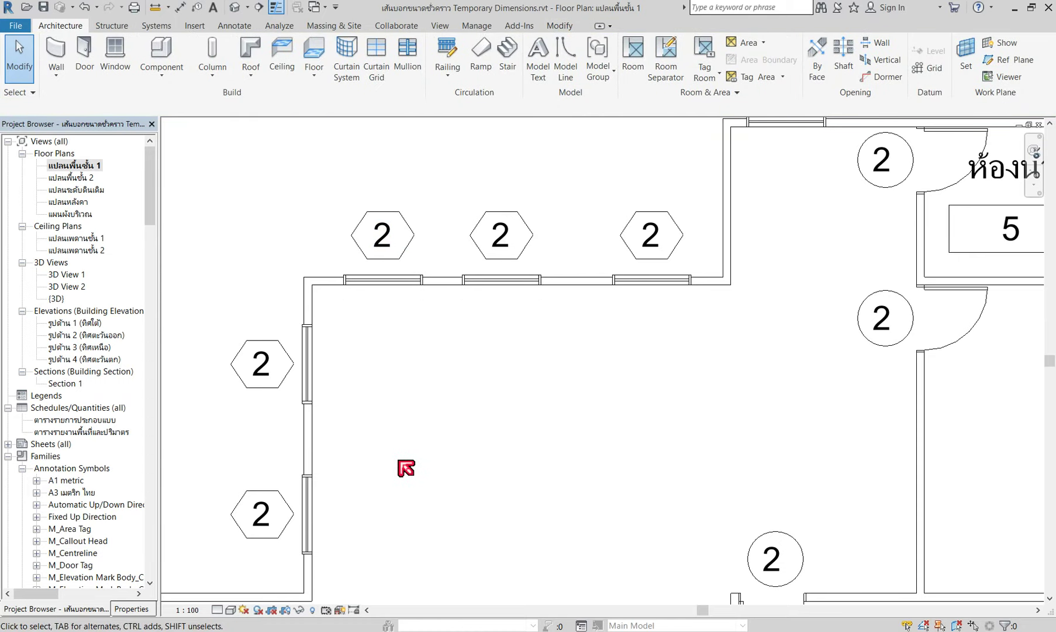
click(522, 282)
click(611, 479)
click(673, 281)
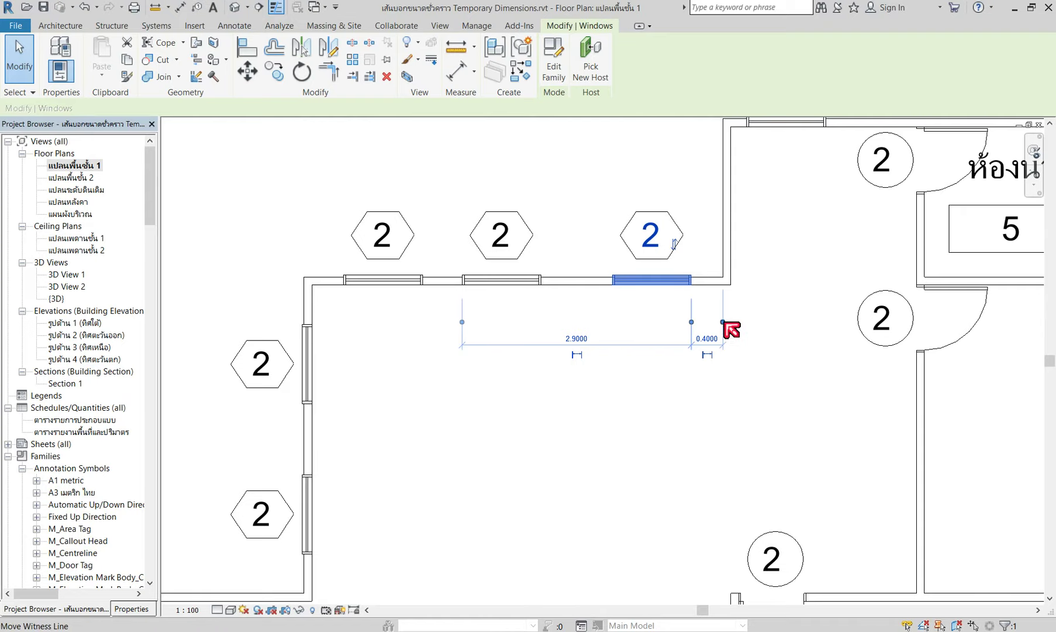
drag(723, 321, 615, 292)
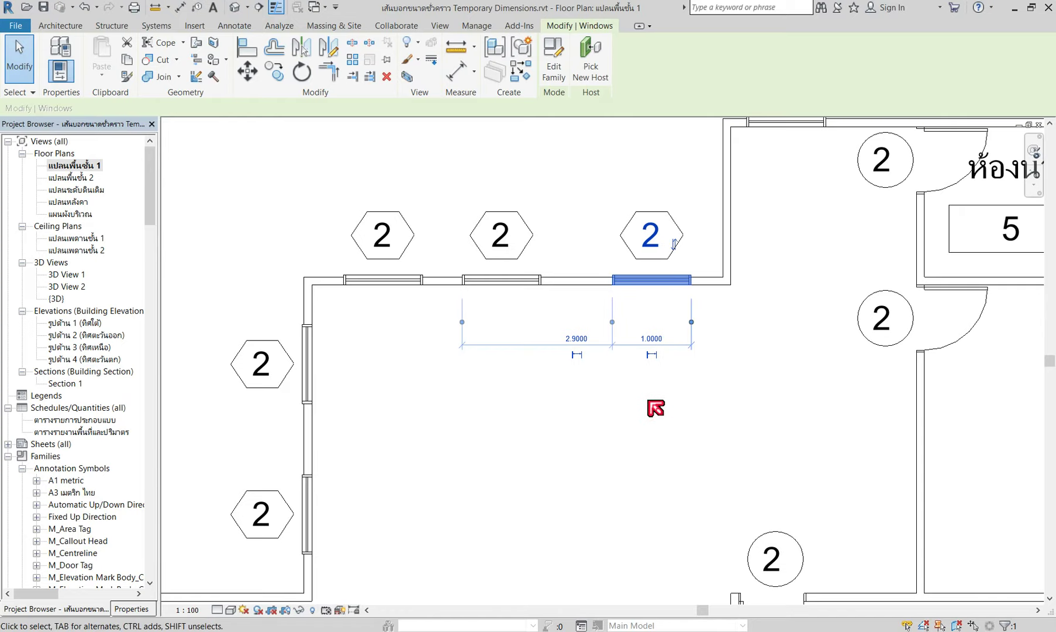
click(644, 491)
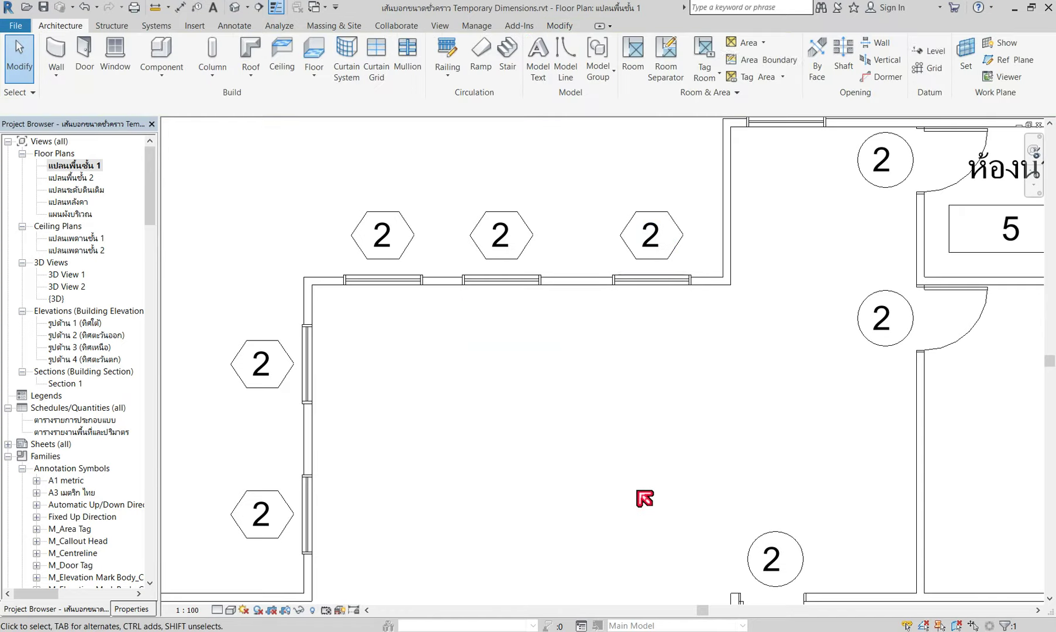
click(518, 281)
click(650, 277)
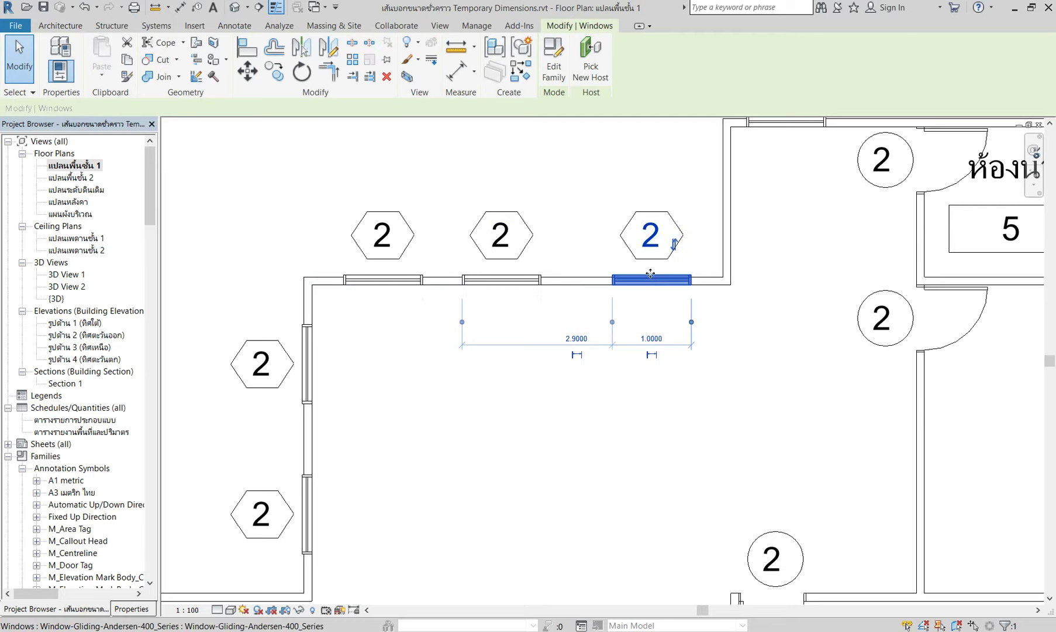
click(616, 480)
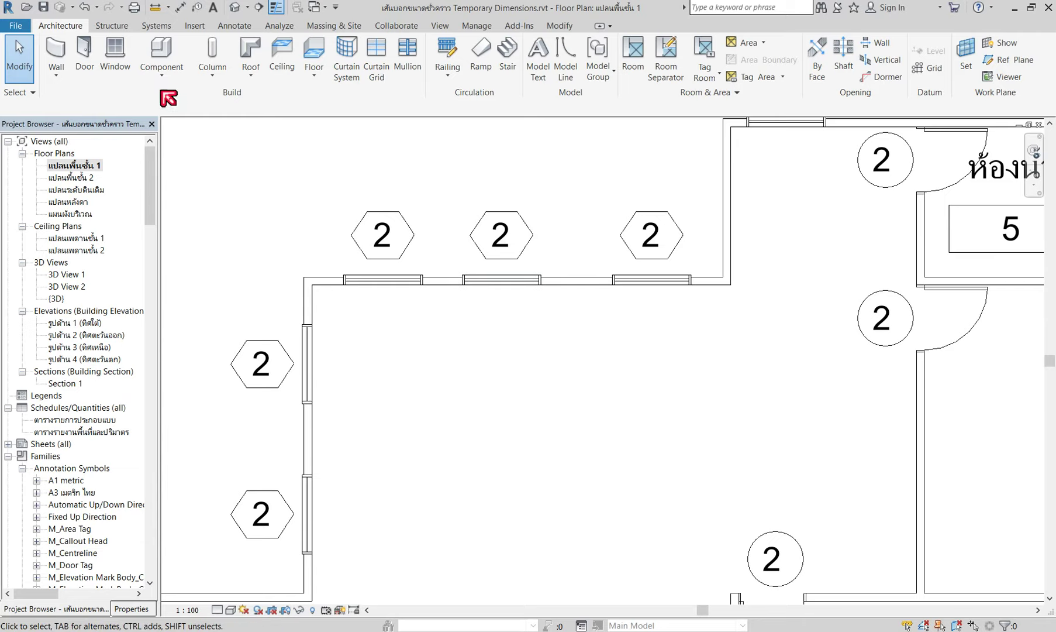
click(26, 7)
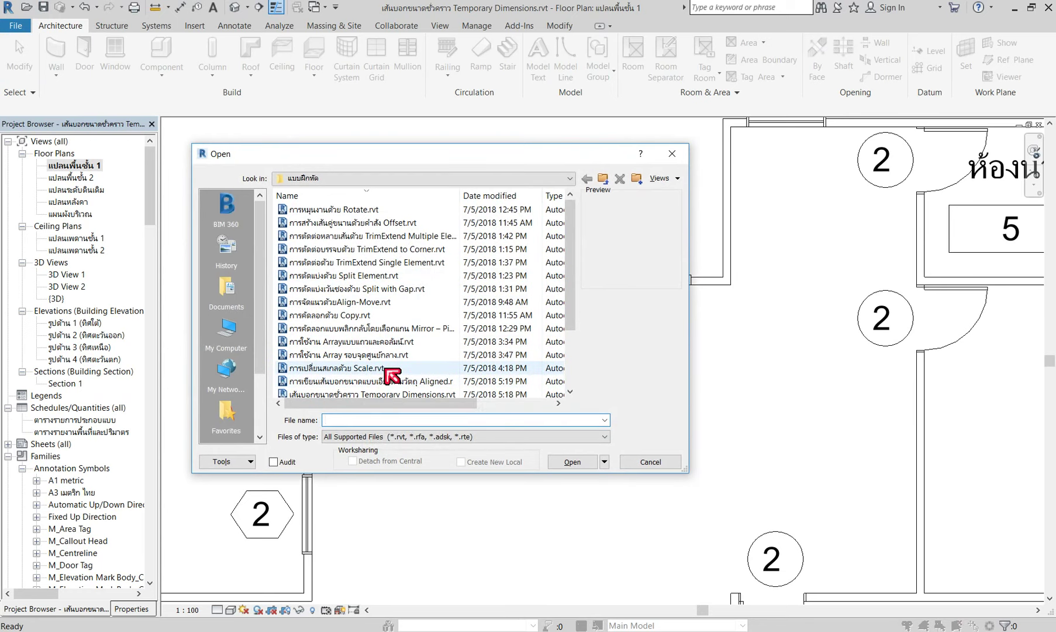
Open the Aligned.rvt practice project from the Open dialog.
click(374, 384)
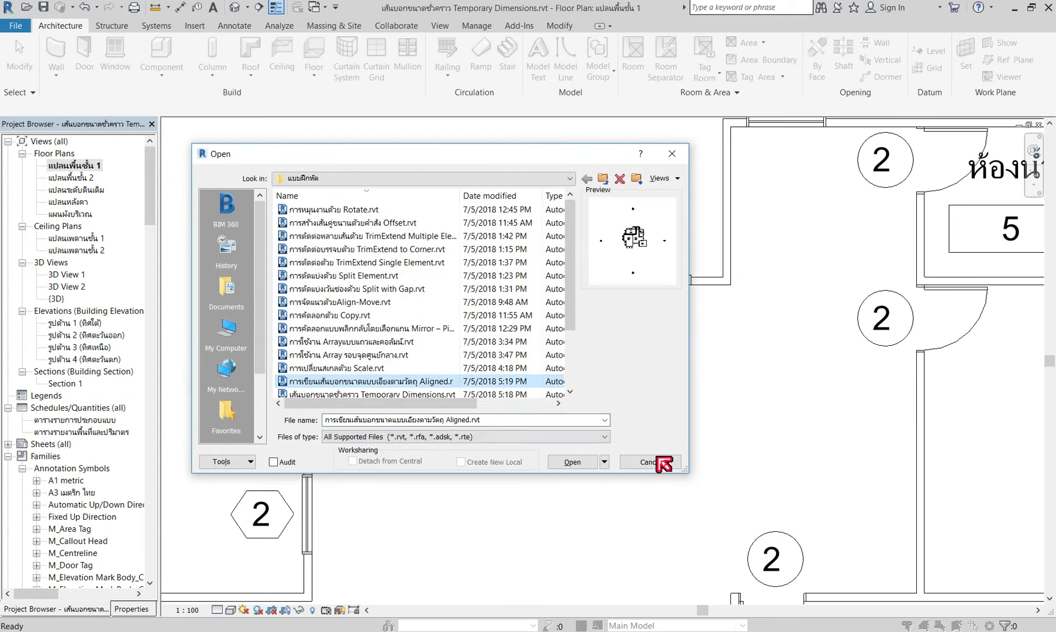
click(575, 462)
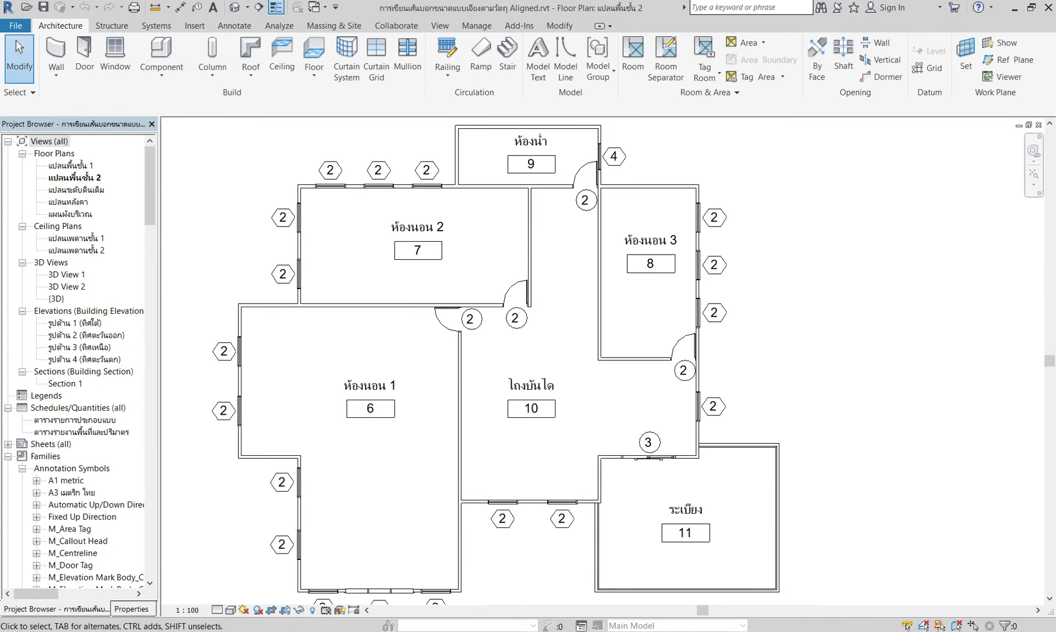
click(269, 561)
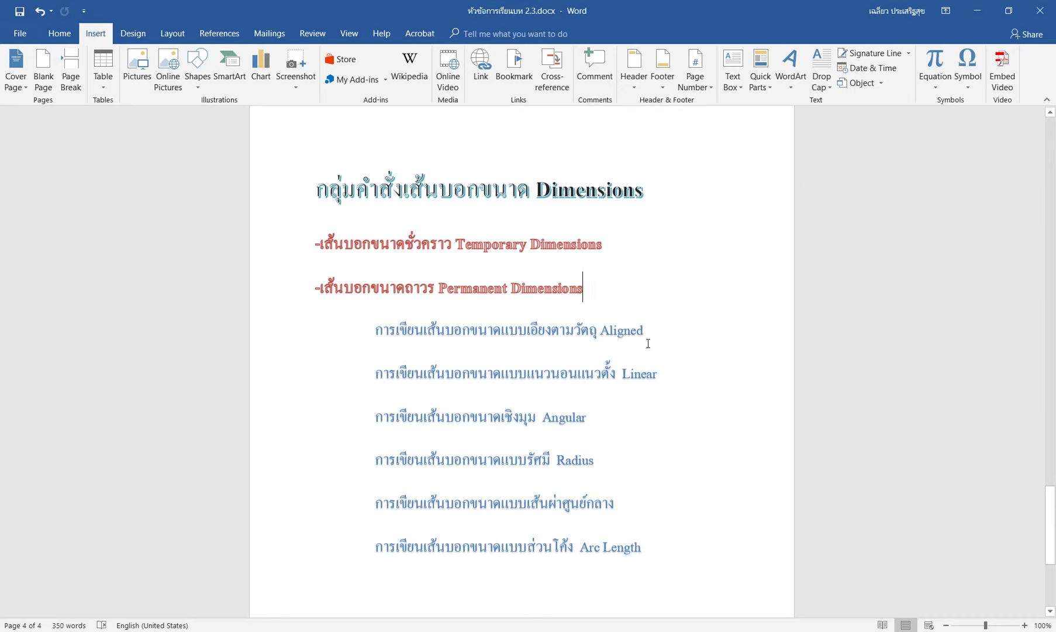
key(alt+Tab)
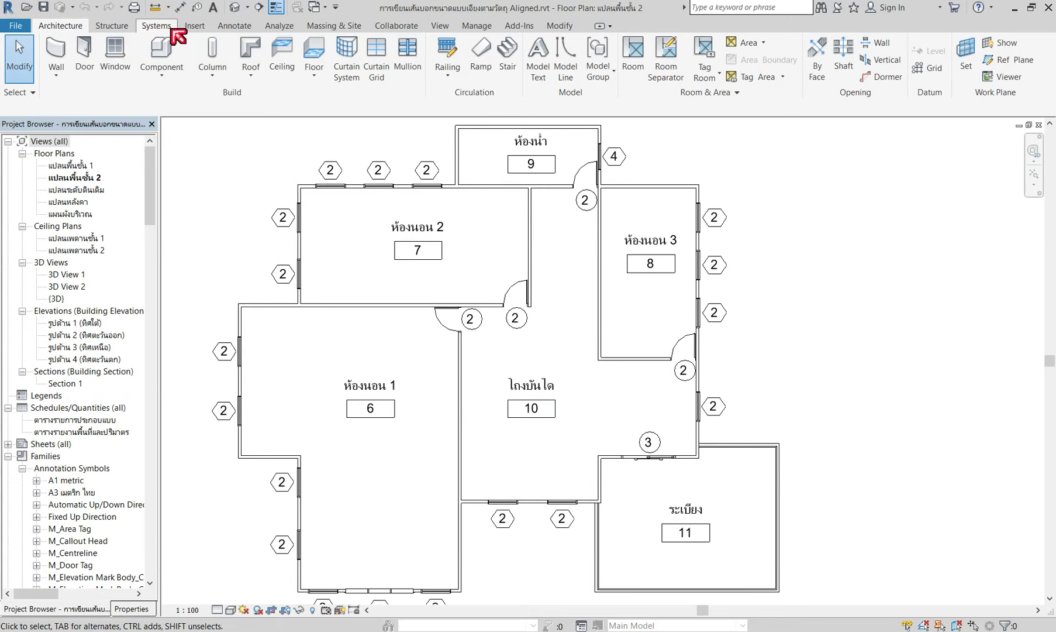
Start Aligned dimensioning with wall-face references and Pick set to Entire Walls.
click(245, 31)
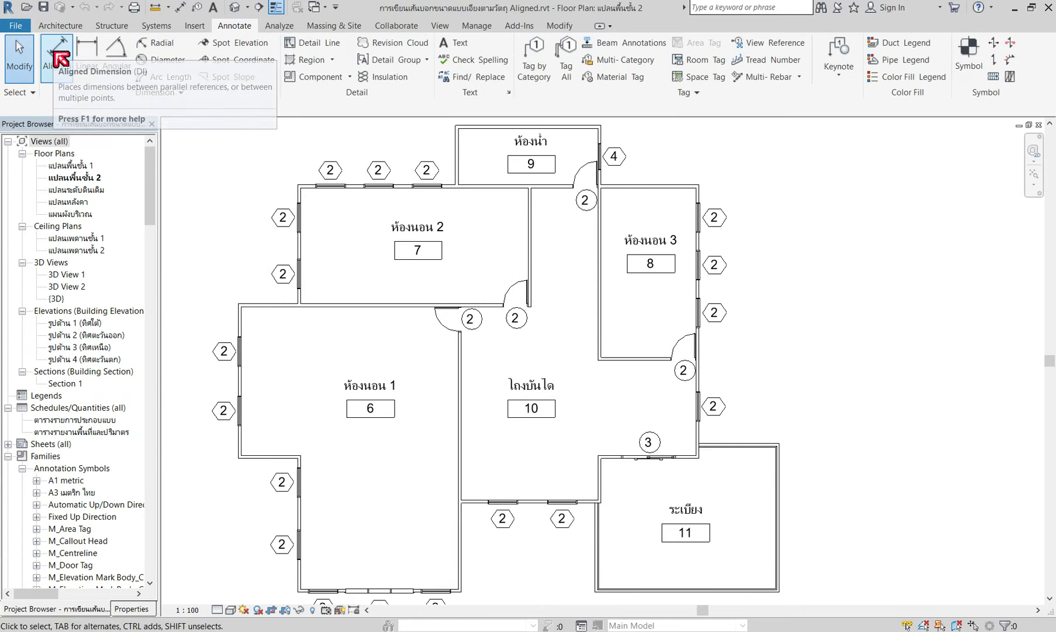
click(57, 56)
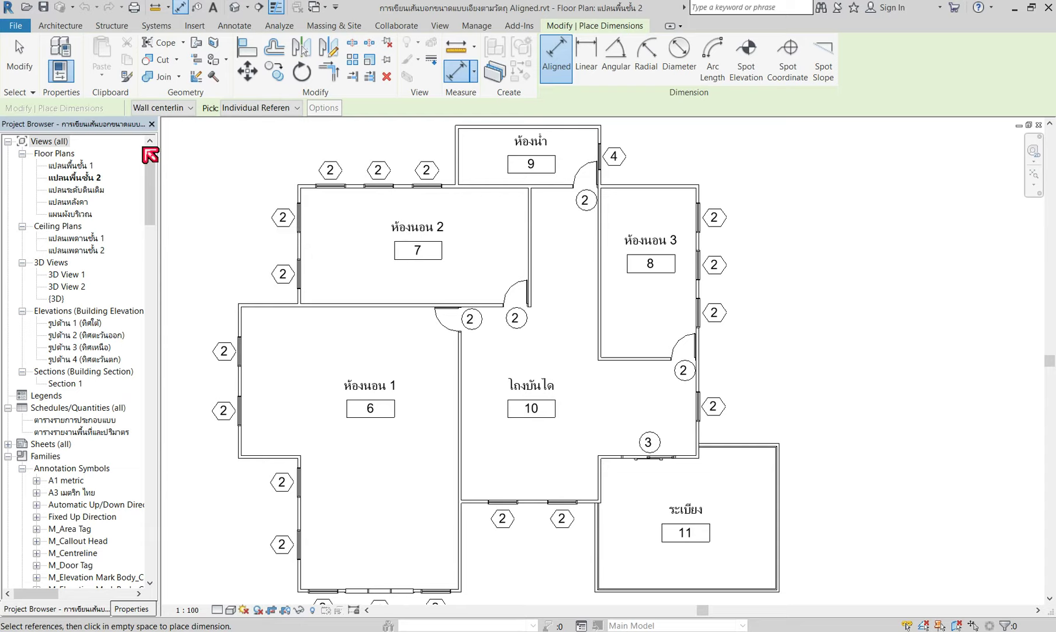
click(191, 108)
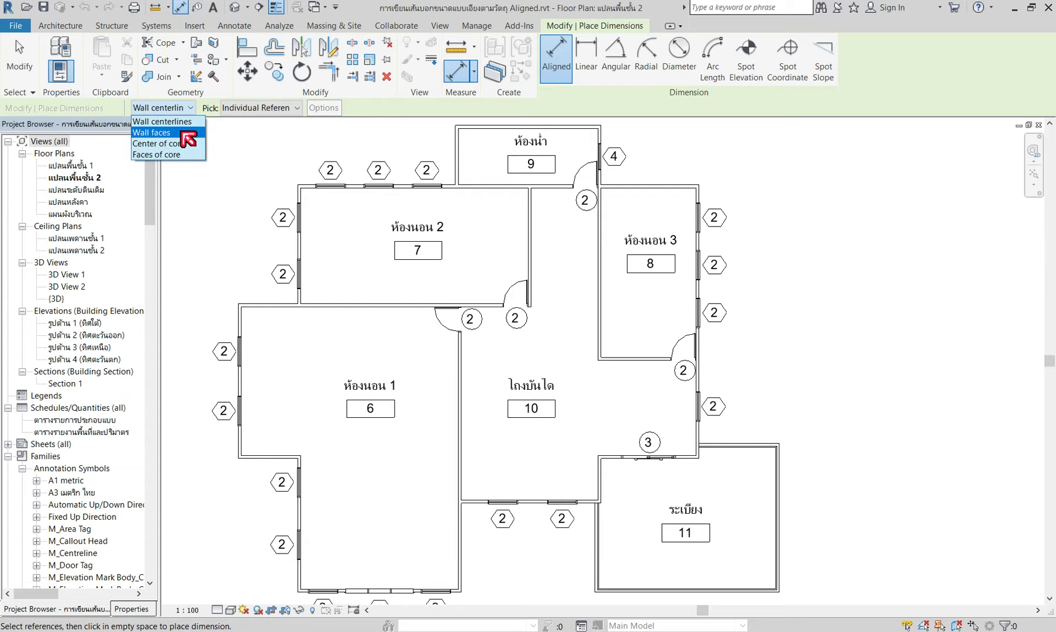
click(186, 135)
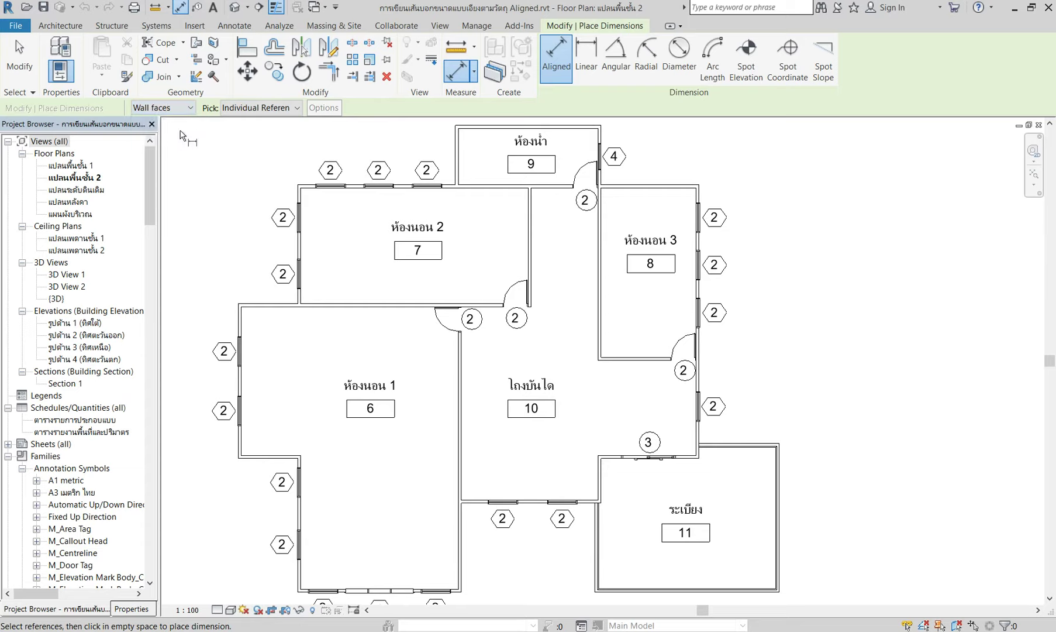
click(257, 108)
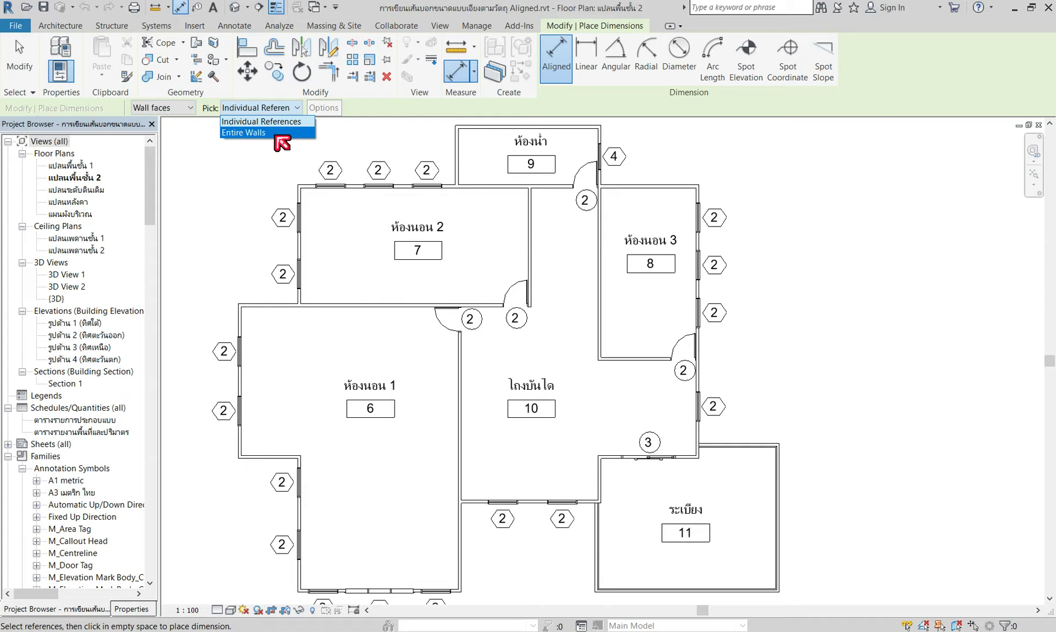
click(282, 132)
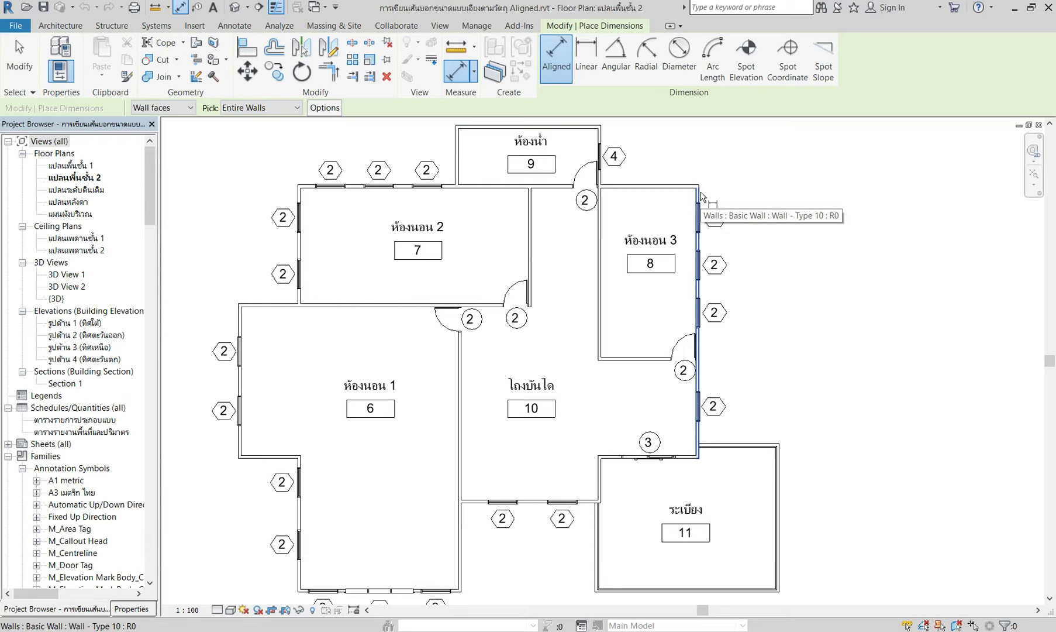
Place a 9.20 overall dimension along the right exterior wall beside rooms 8 and 10.
scroll(702, 199, up, 2)
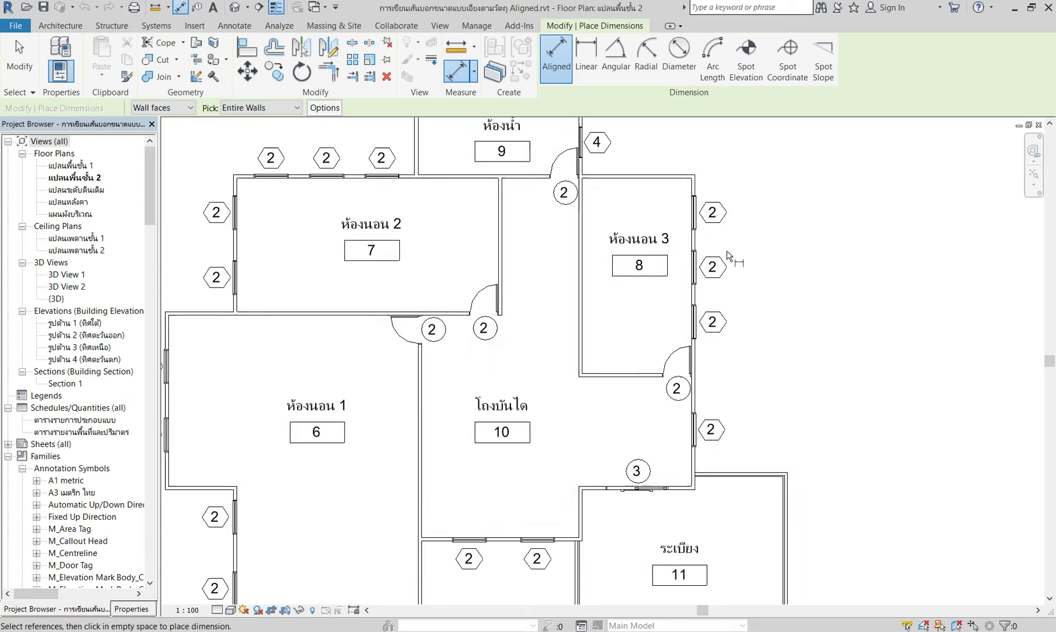
click(693, 236)
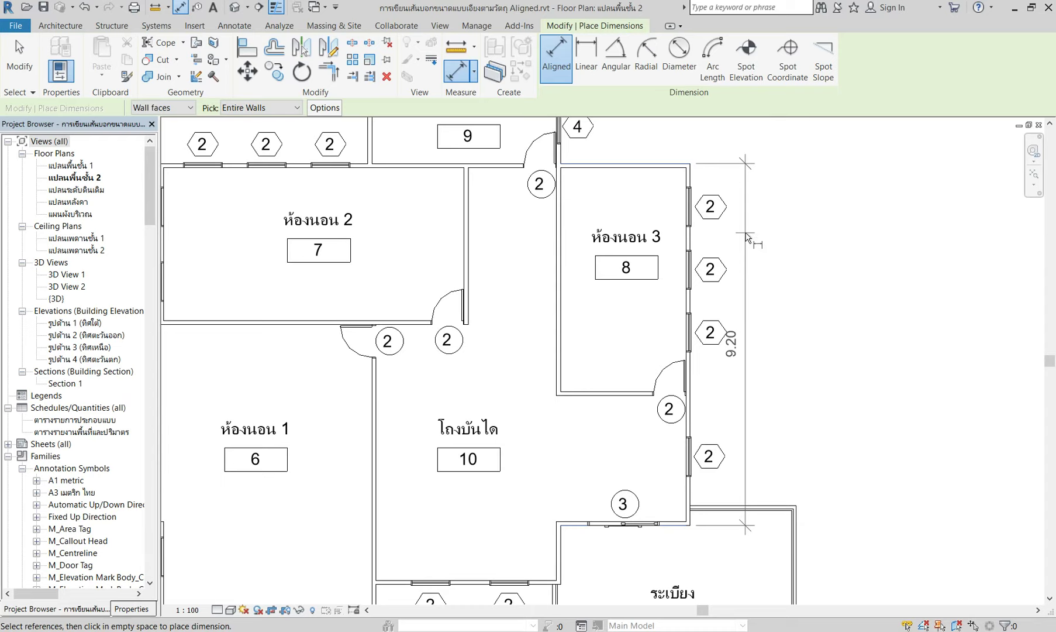
click(744, 252)
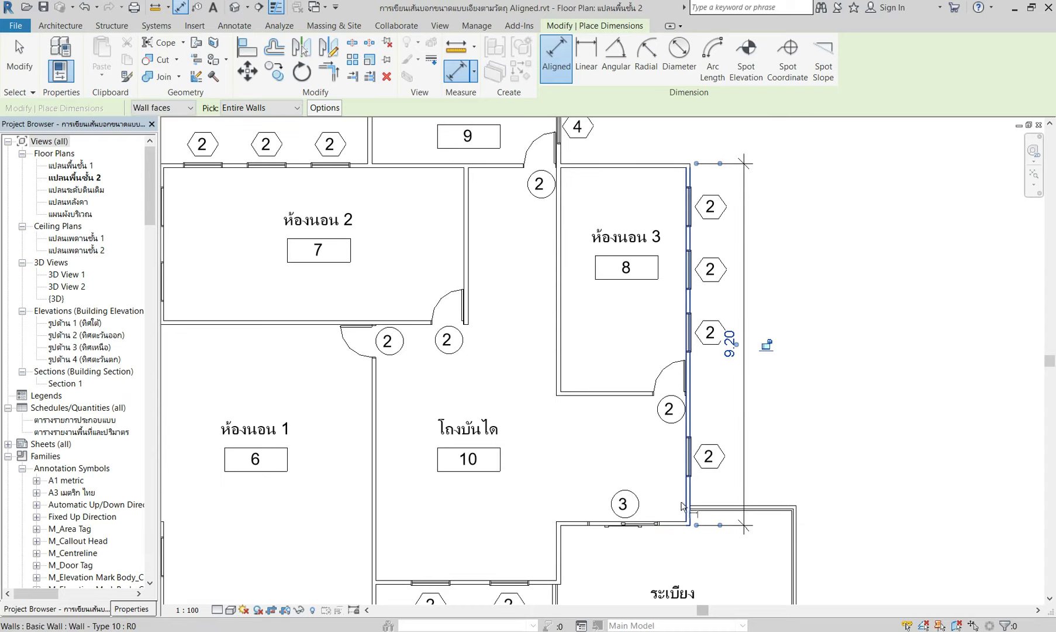
click(846, 340)
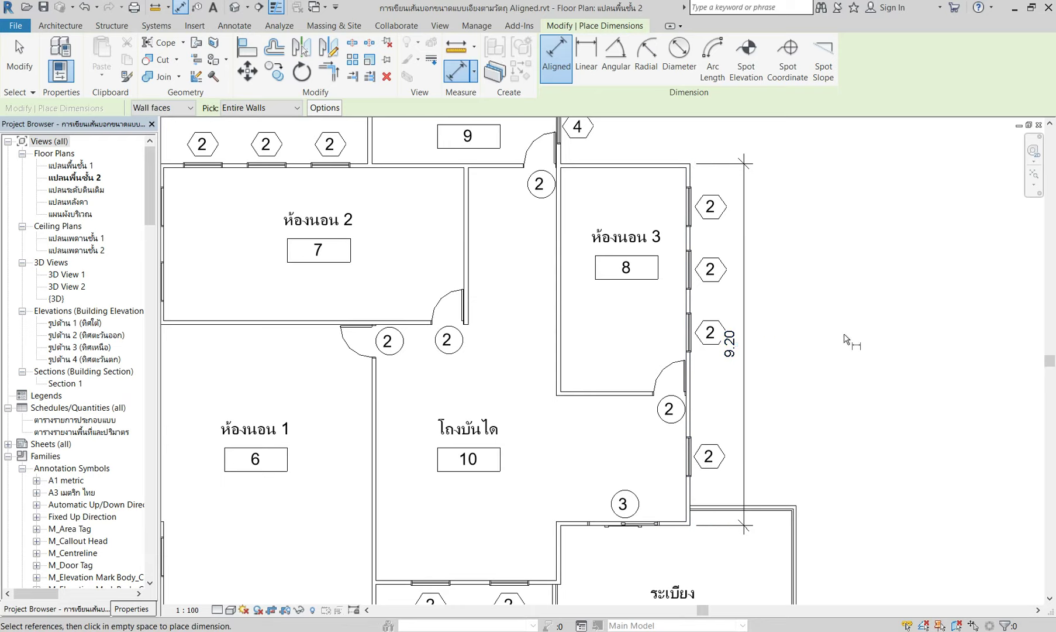
Enable Openings (Centers), Intersecting Walls and Intersecting Grids in Auto Dimension Options.
click(325, 108)
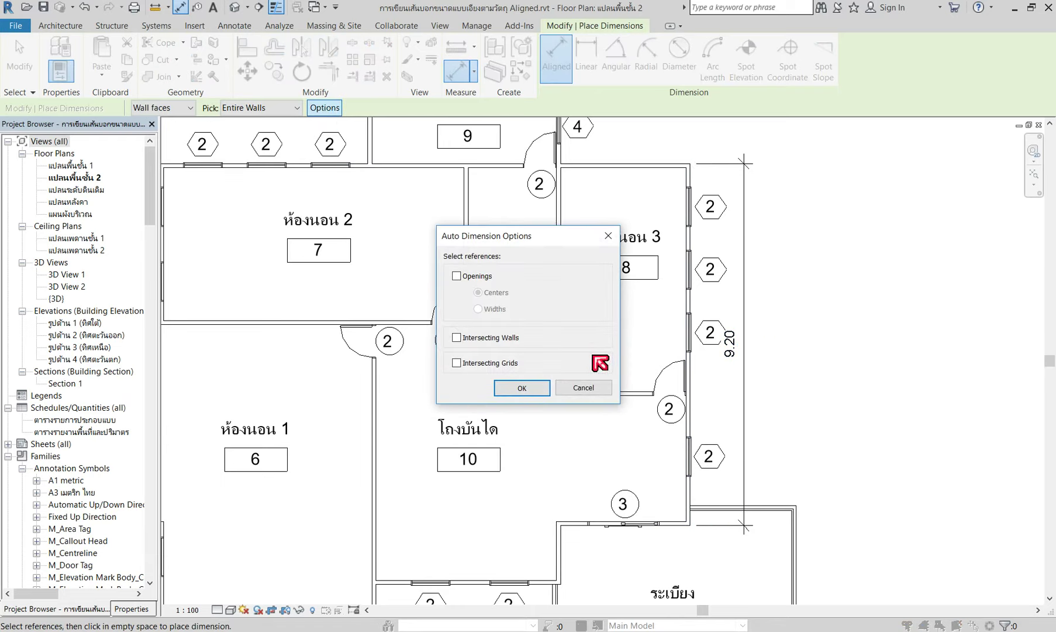
click(456, 276)
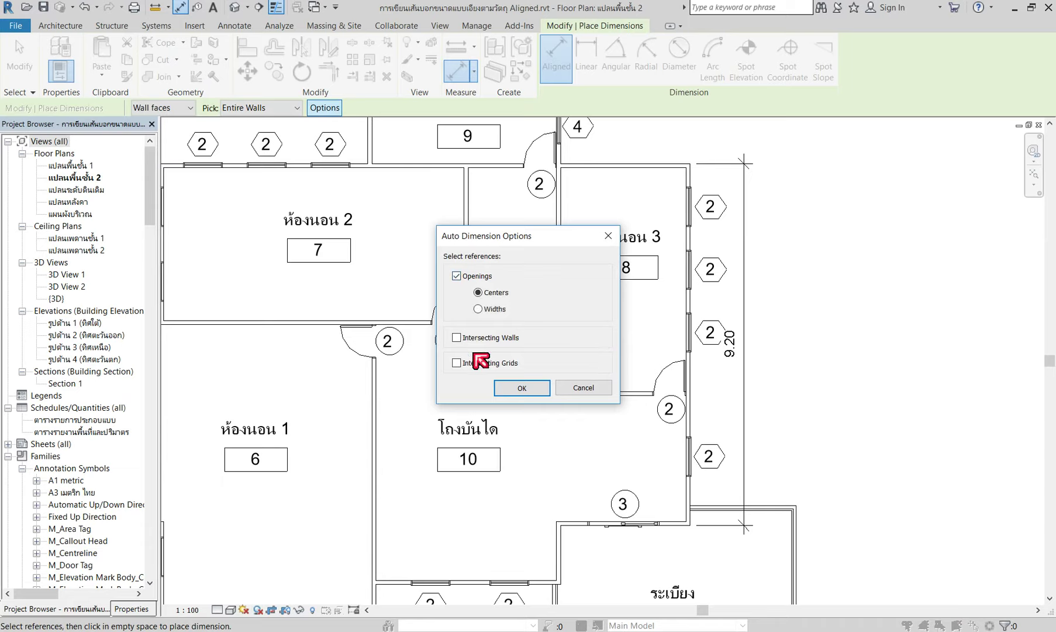
click(457, 337)
click(457, 363)
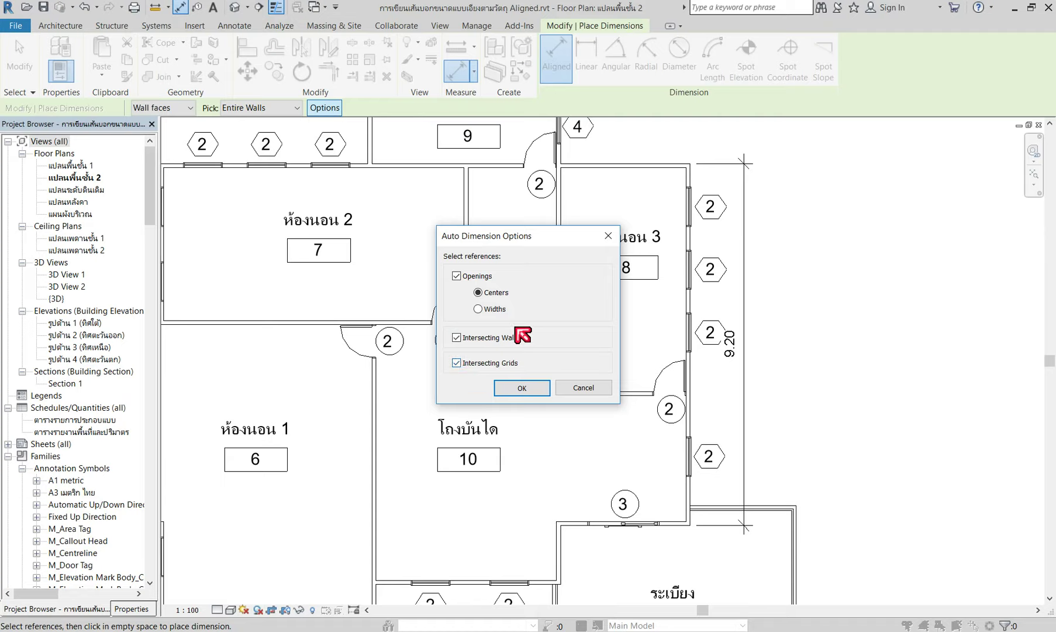
click(527, 390)
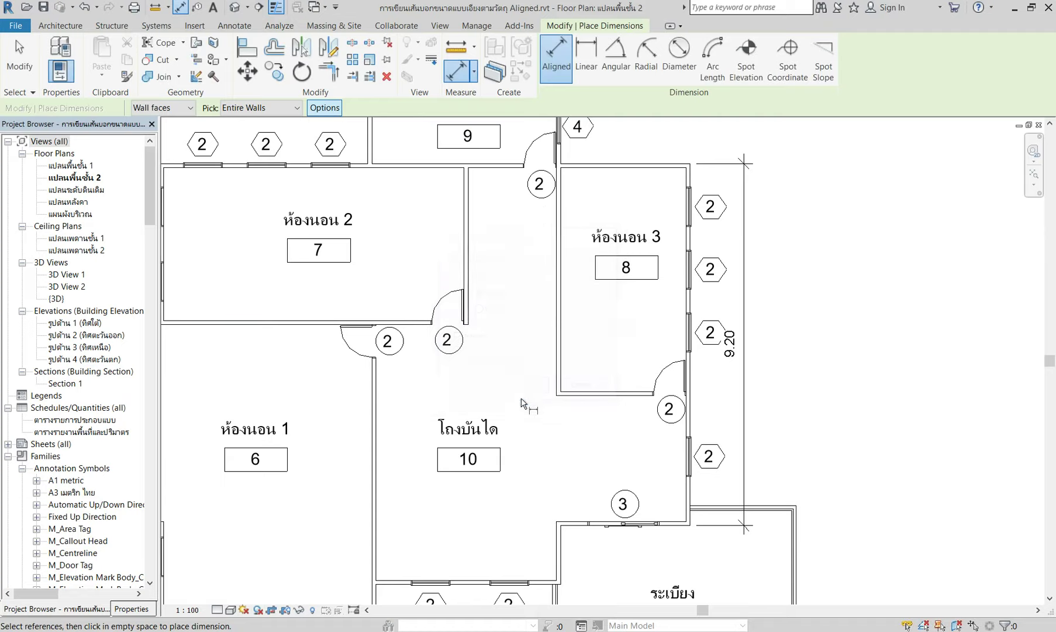
Place the right-wall chain reading 1.00, 1.60, 1.60, 1.50, 1.55, 1.65 beside the 9.20 dimension.
click(689, 246)
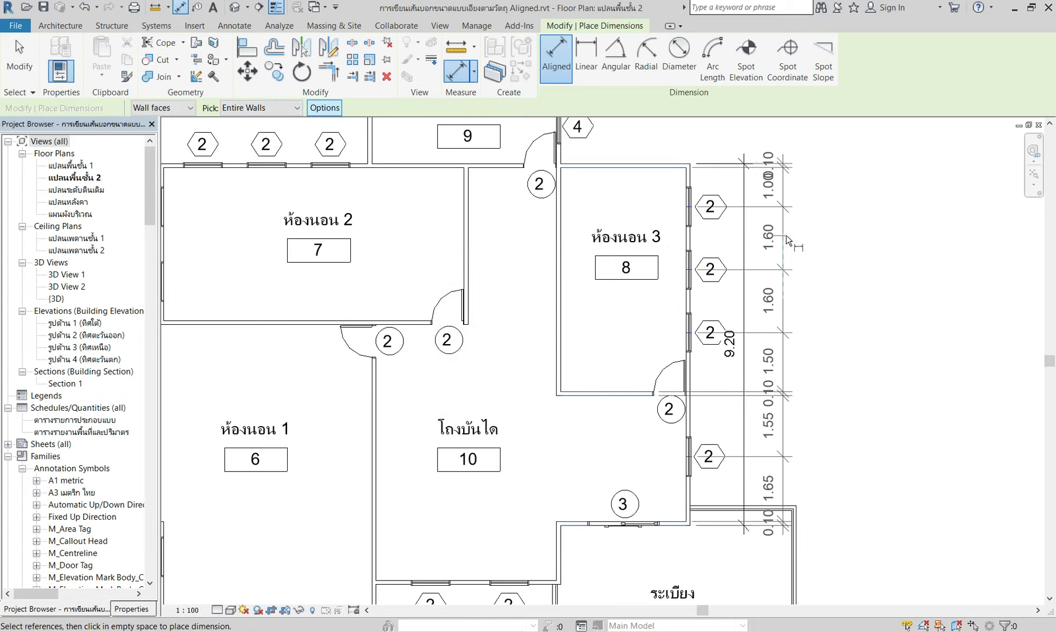
click(787, 235)
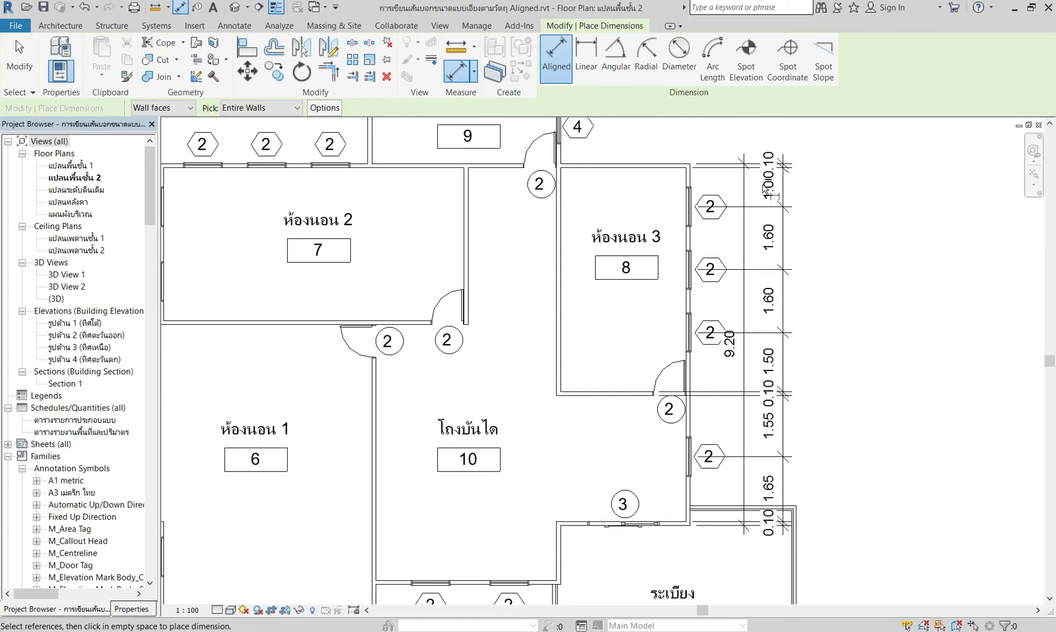
scroll(738, 212, up, 1)
scroll(738, 234, up, 1)
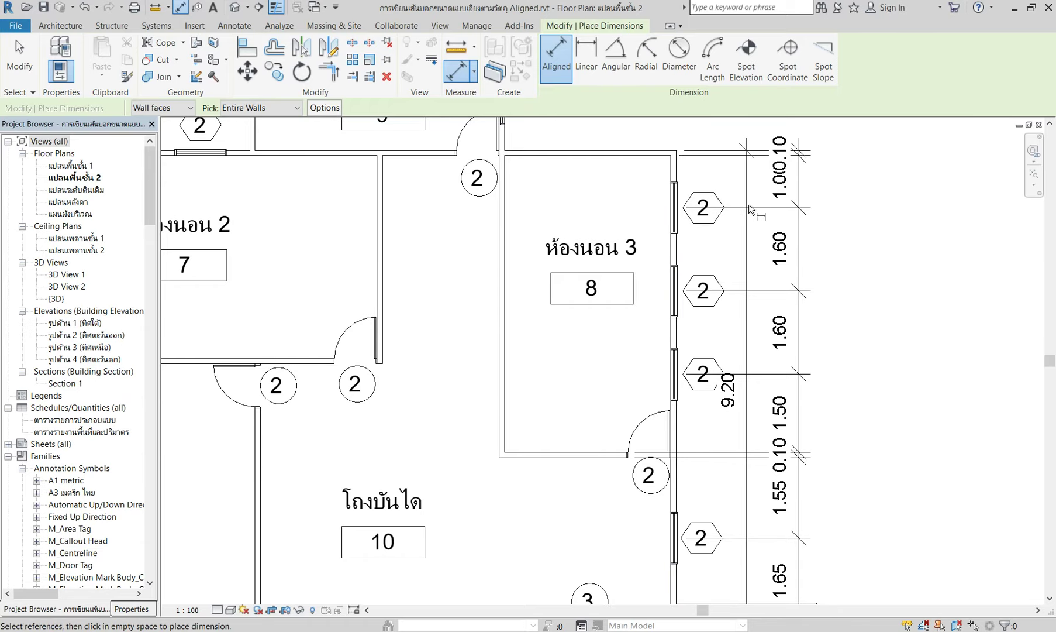
scroll(751, 209, down, 1)
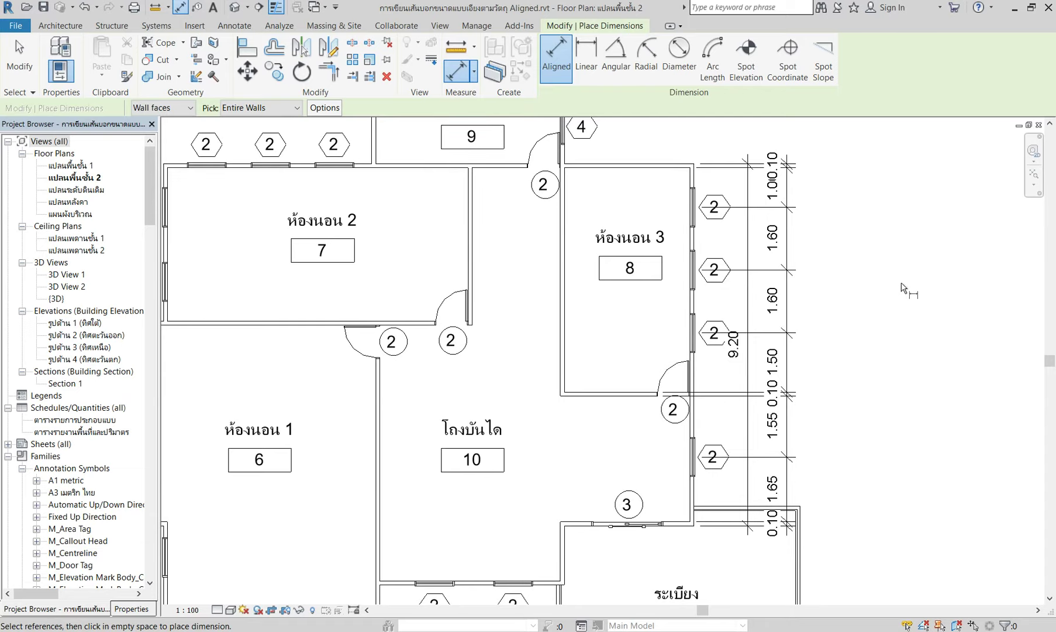
key(Escape)
key(Escape)
Delete the face-based right-wall chain and restart Aligned measuring to wall centerlines.
drag(848, 239, 747, 311)
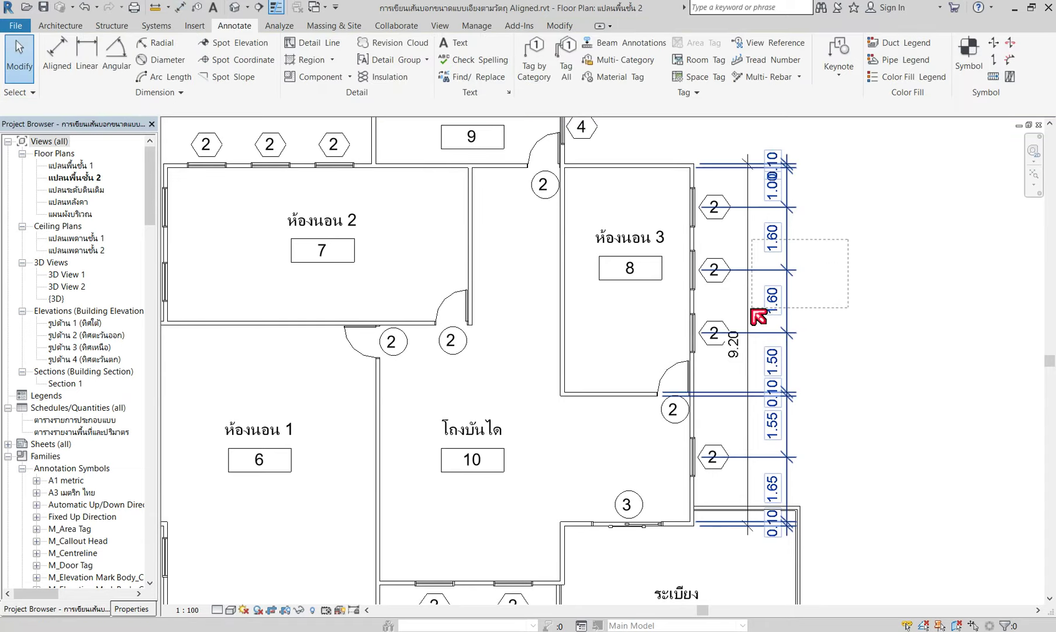
key(Delete)
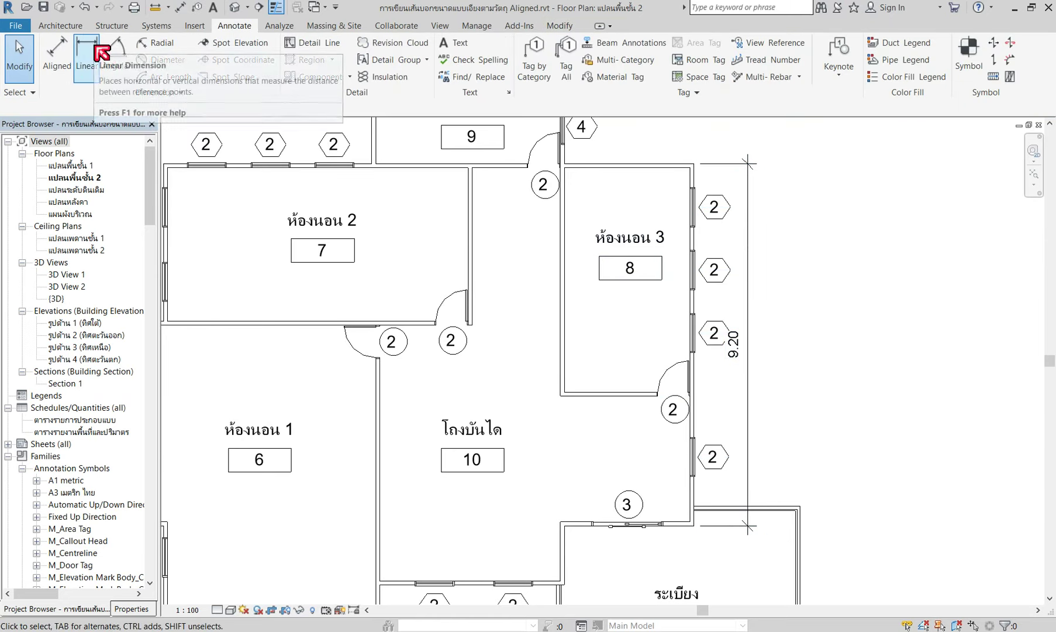
click(69, 56)
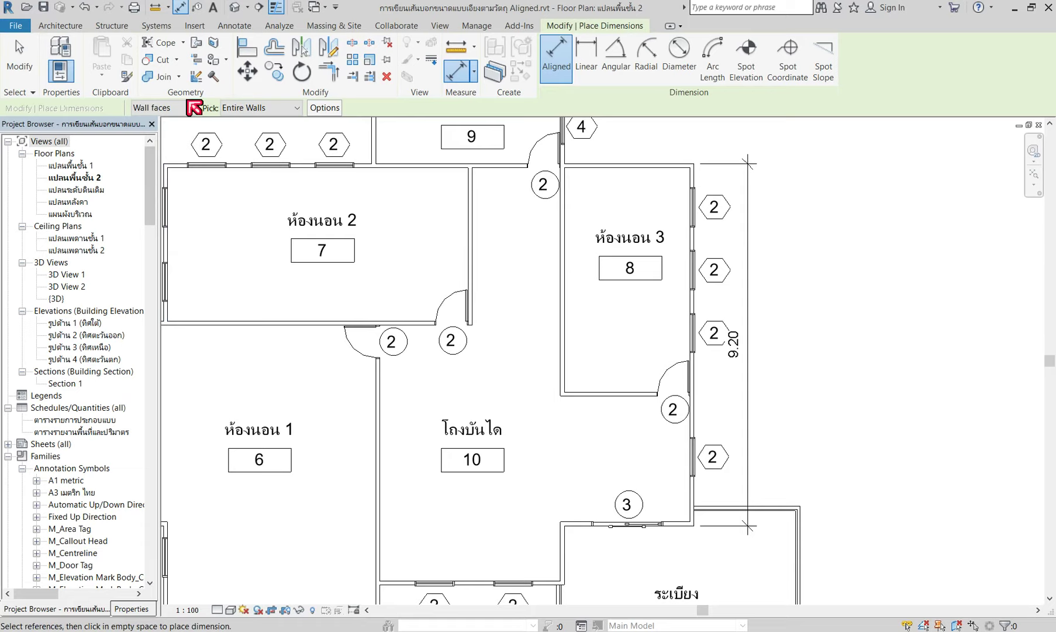
click(190, 108)
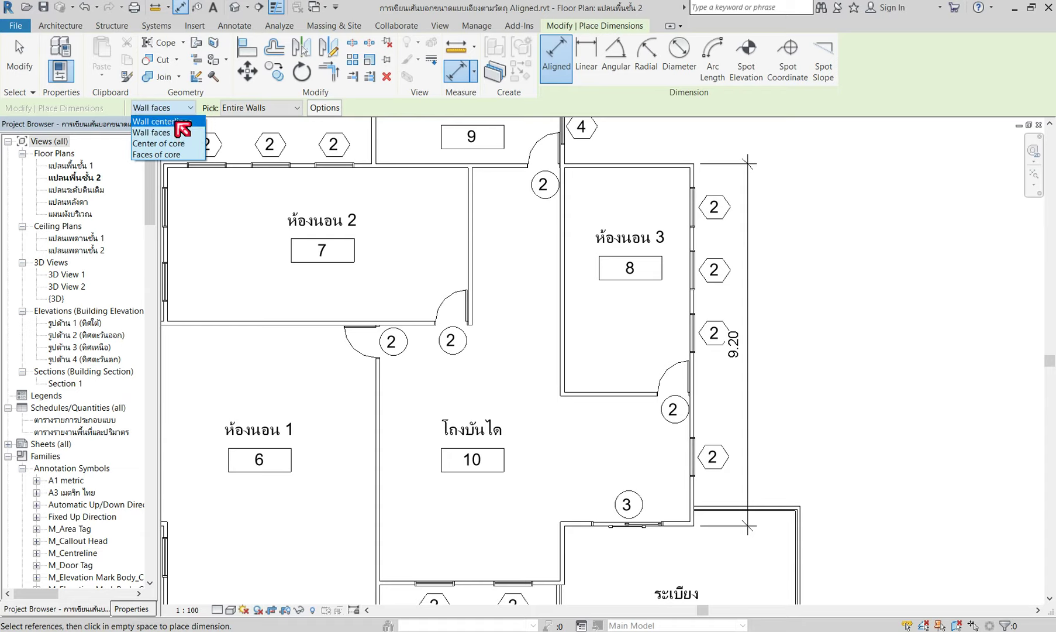
click(183, 123)
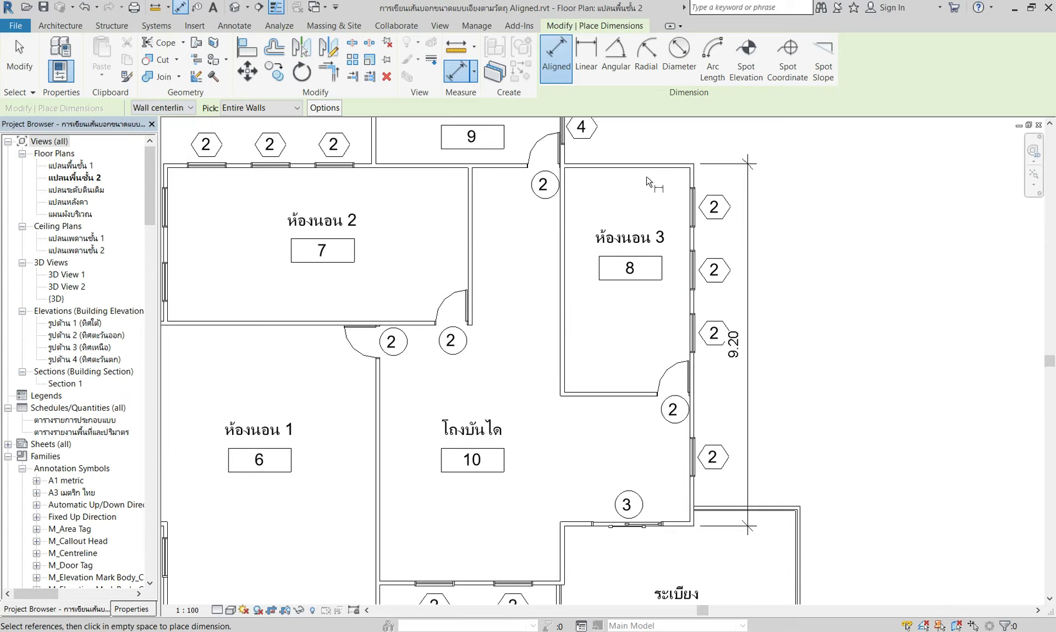
Place the right-wall centreline chain reading 1.05, 1.60, 1.60, 1.55, 1.60, 1.70.
click(705, 186)
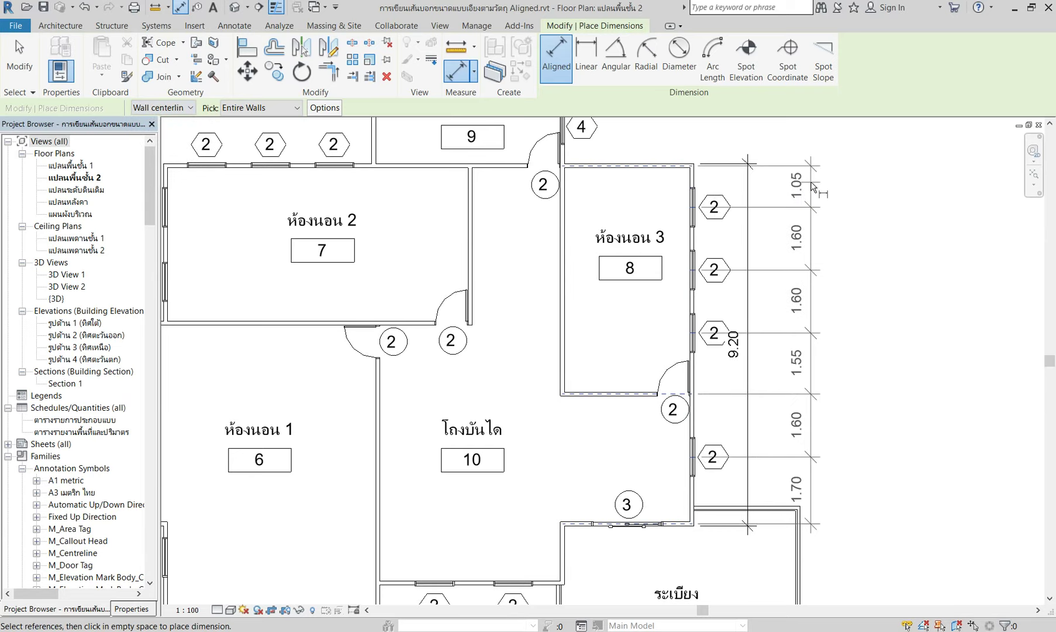
click(803, 186)
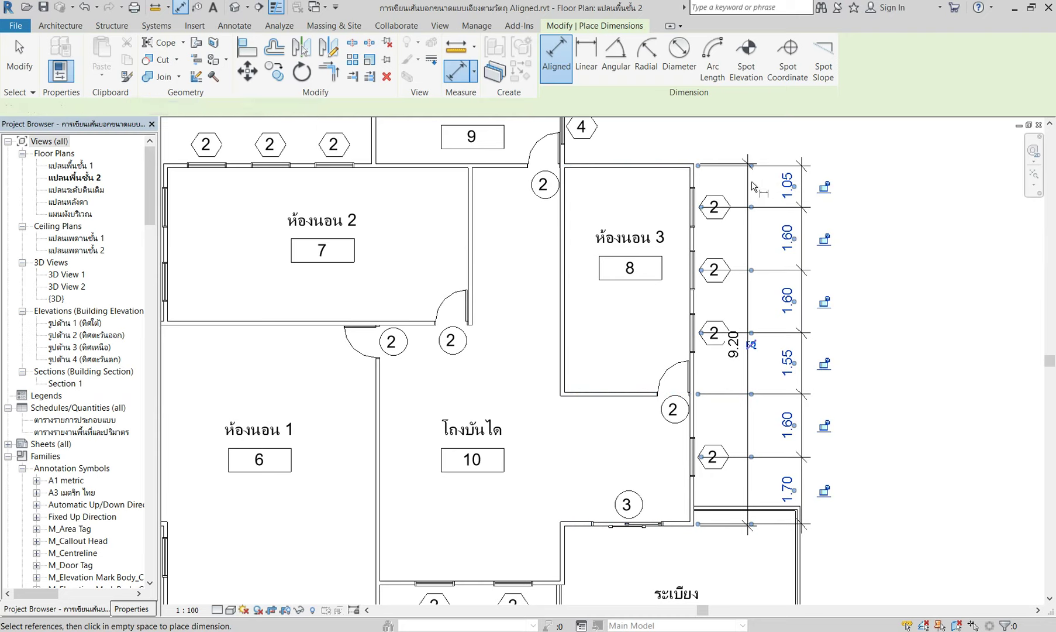
scroll(730, 185, up, 2)
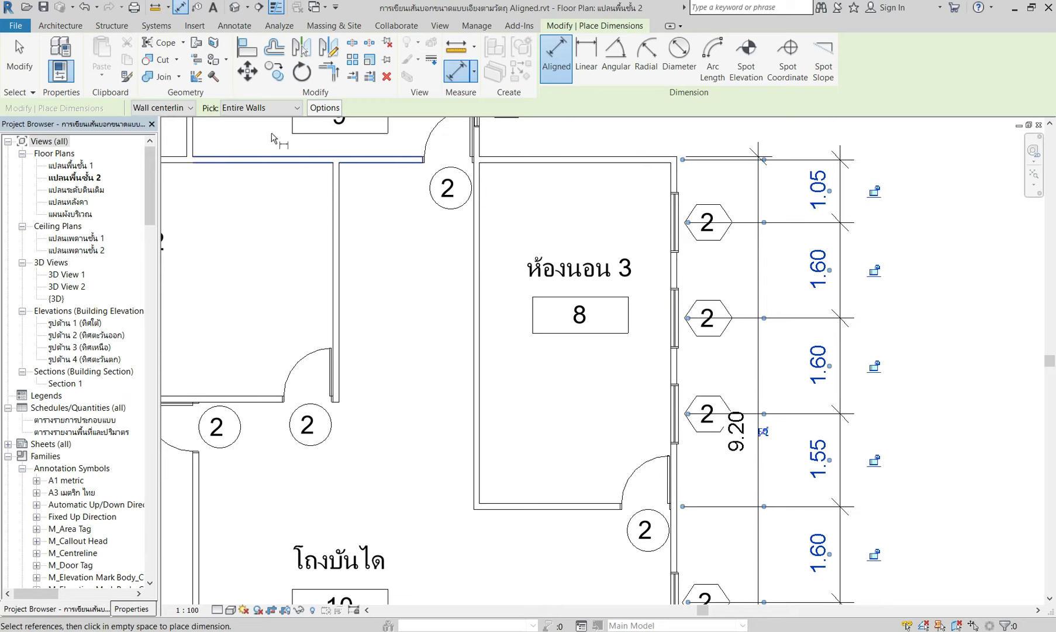
click(182, 108)
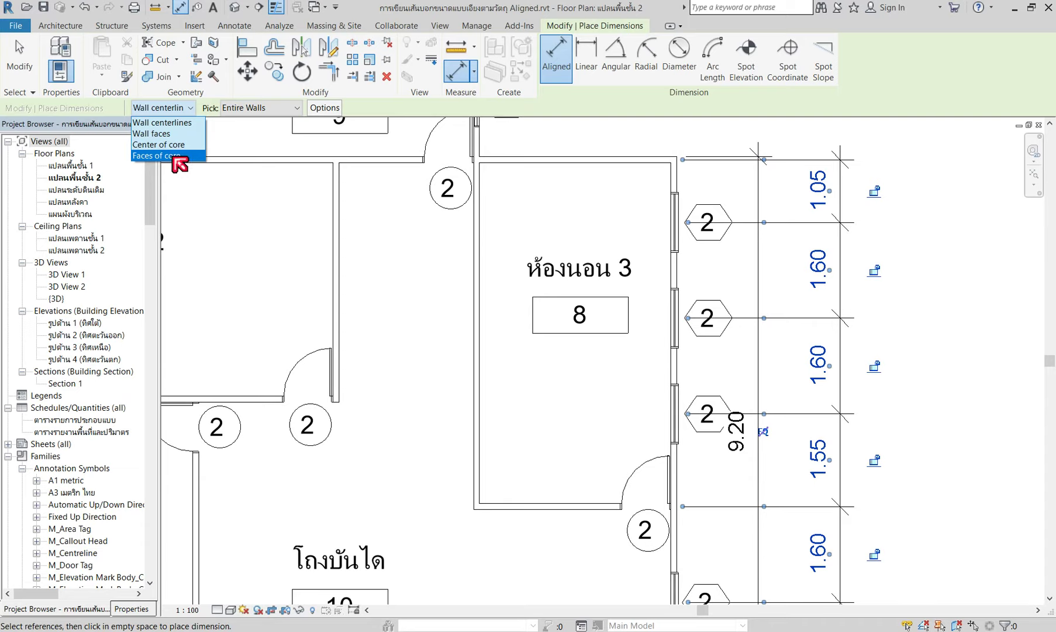
Switch references back to wall faces and delete the right-wall dimension strings.
click(182, 108)
click(186, 111)
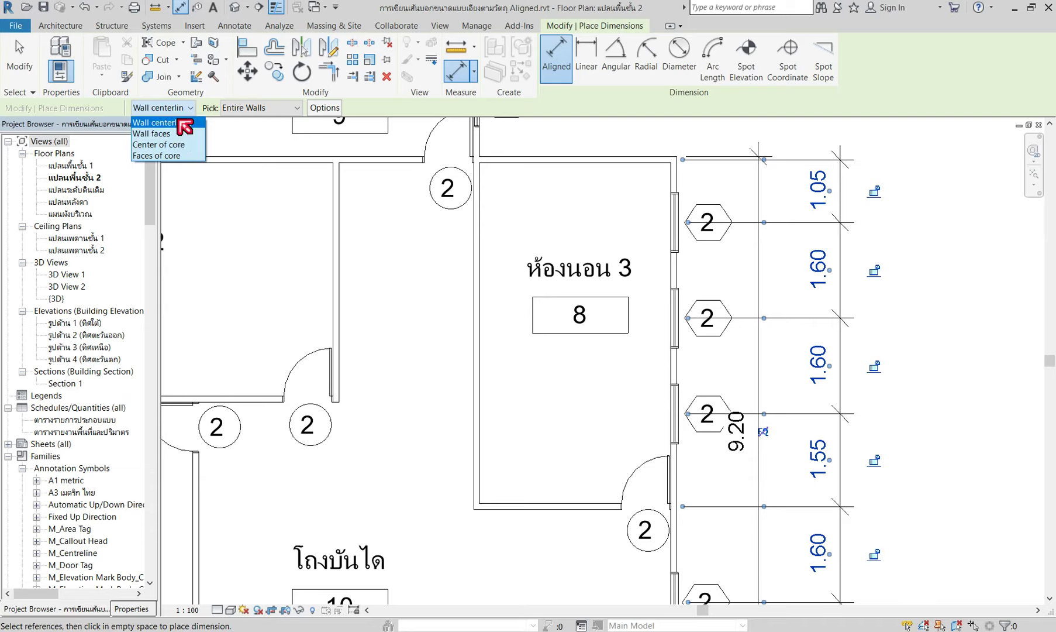
click(173, 134)
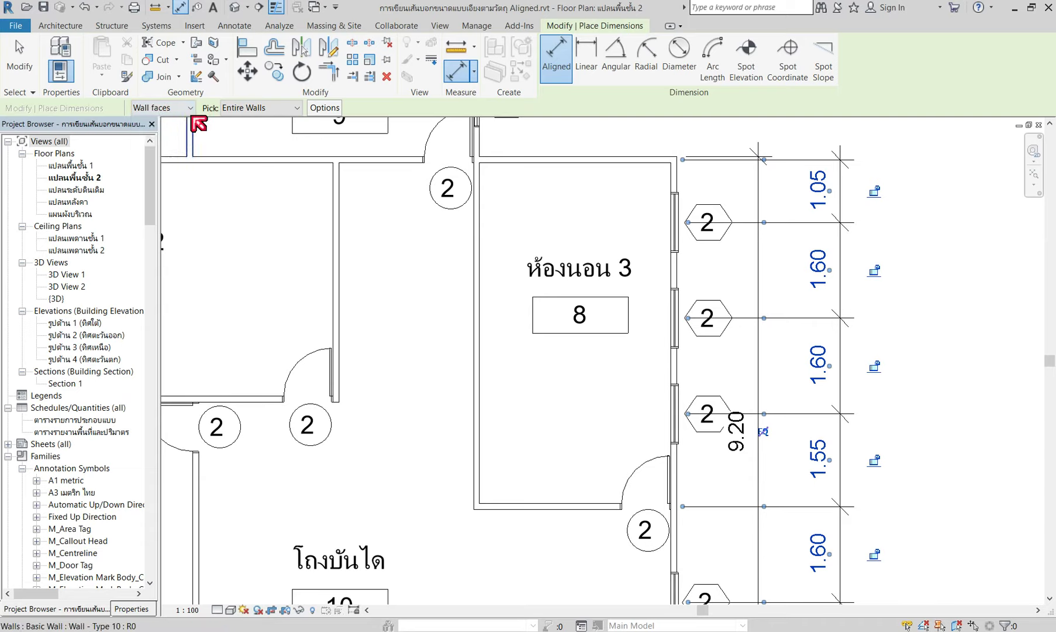
click(936, 224)
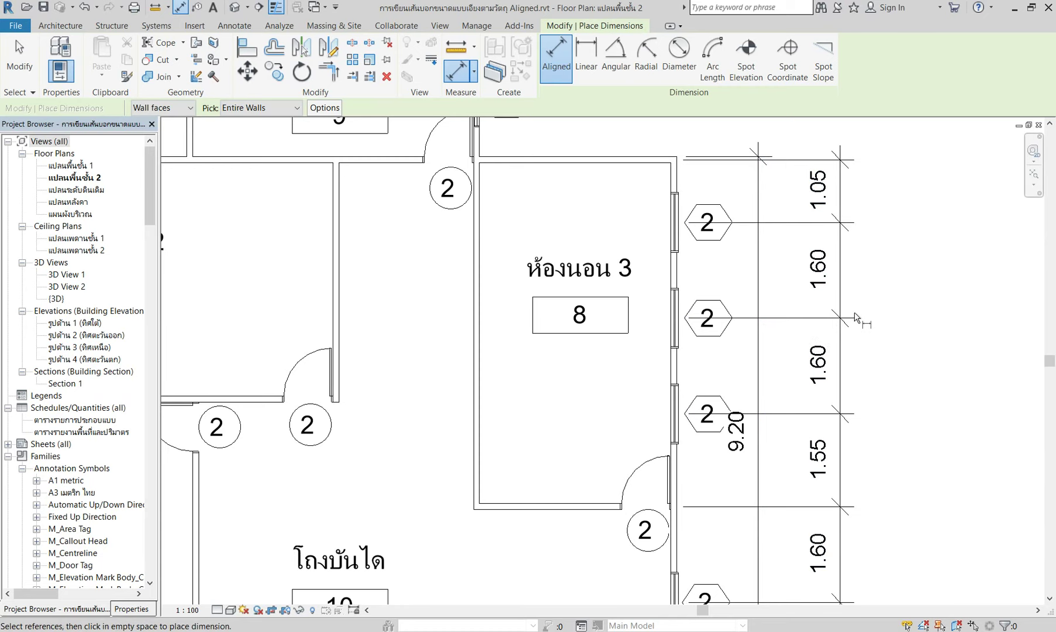
key(Escape)
click(754, 384)
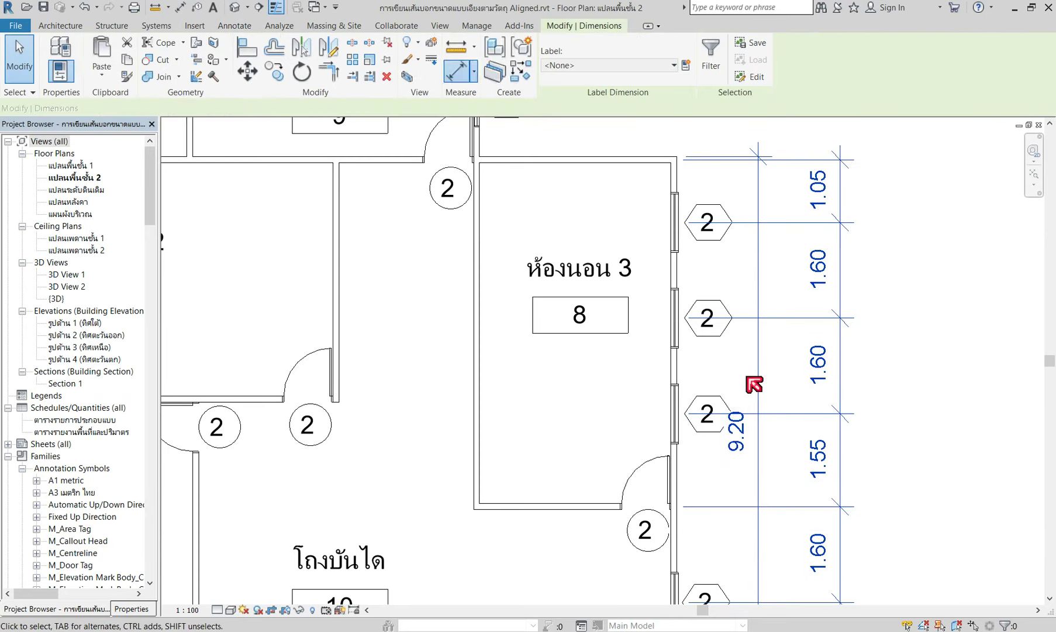
key(Delete)
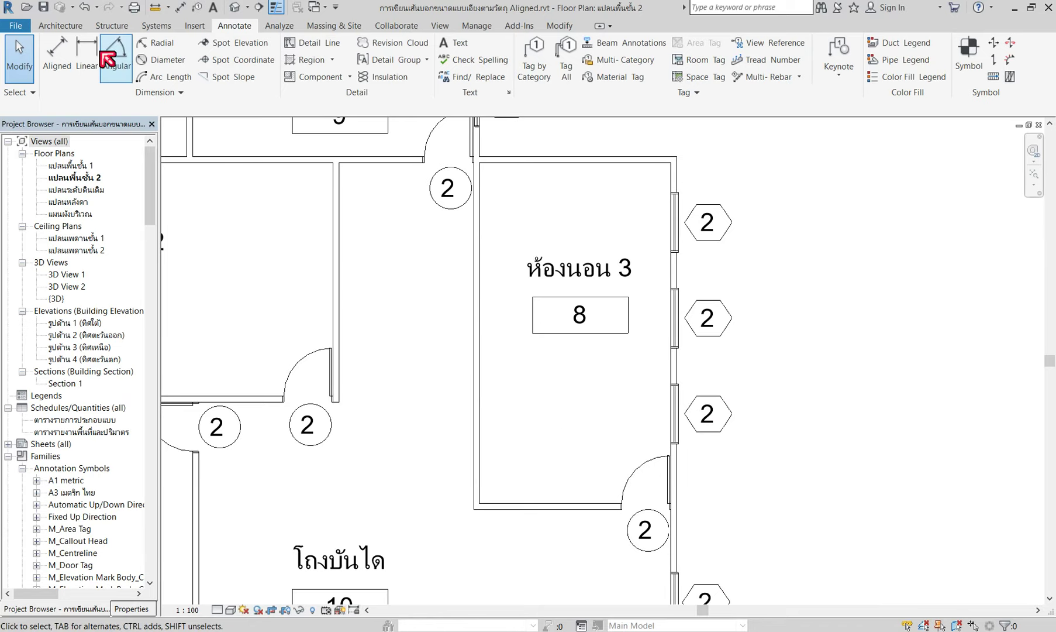
Restart Aligned dimensioning, zoom to the bedrooms, and bring up Auto Dimension Options.
click(61, 51)
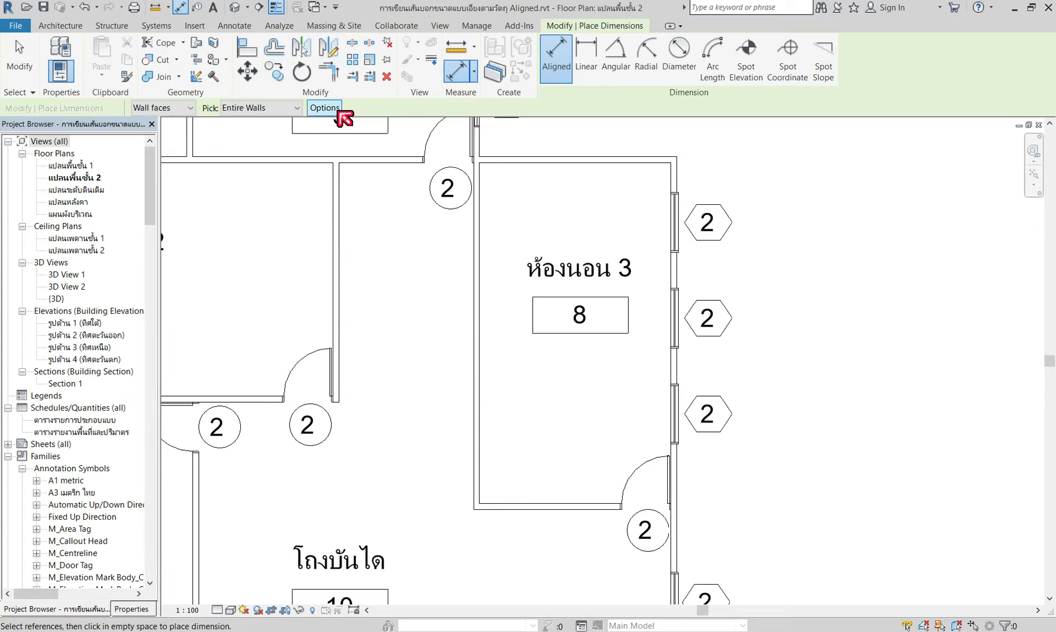
scroll(510, 431, down, 2)
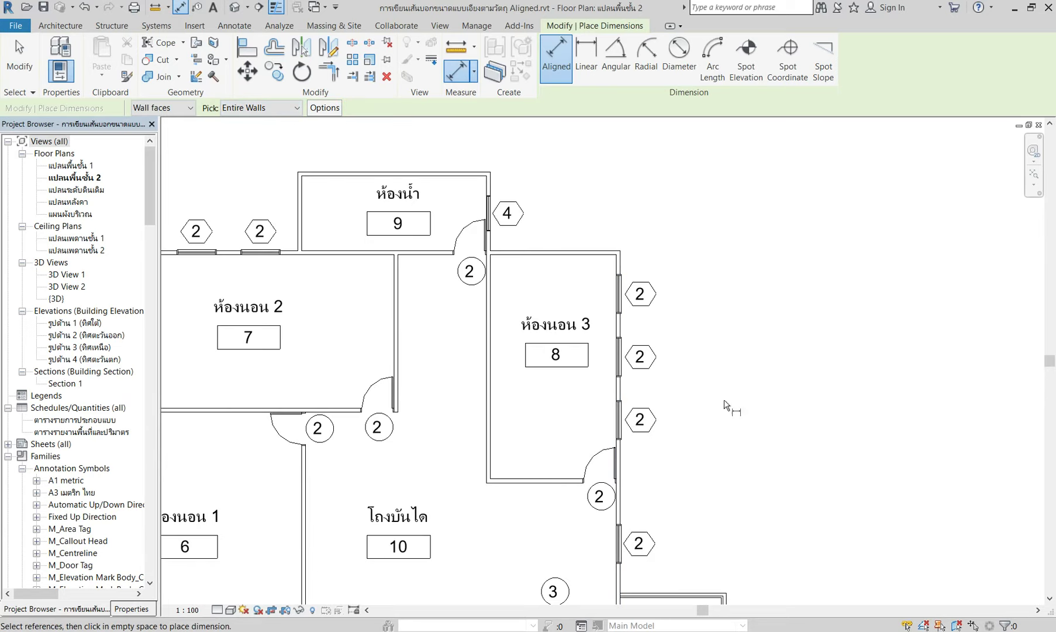
scroll(724, 405, down, 1)
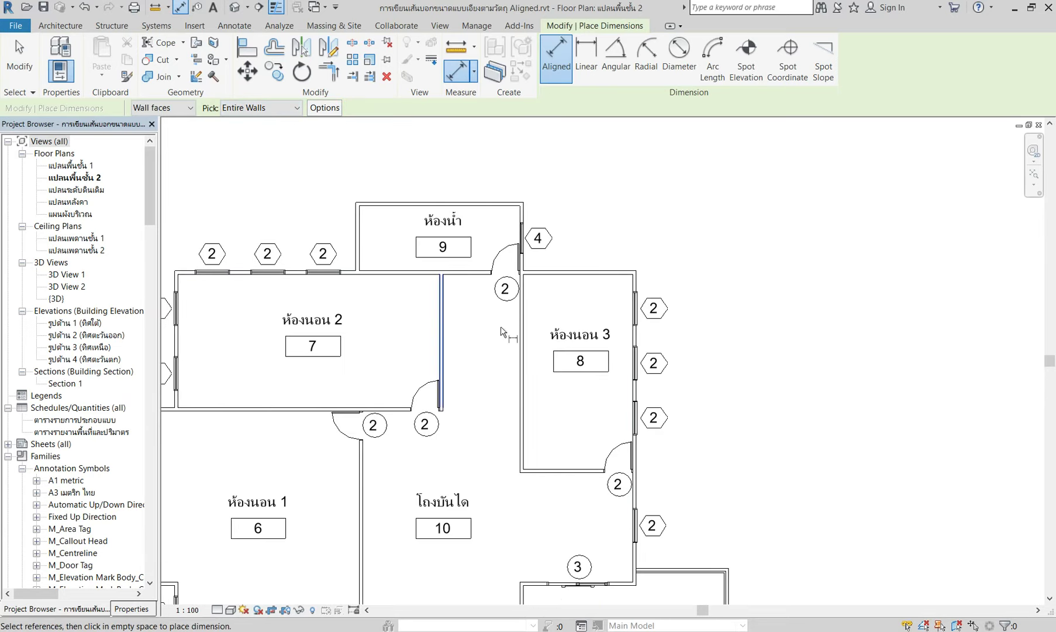
scroll(271, 229, up, 2)
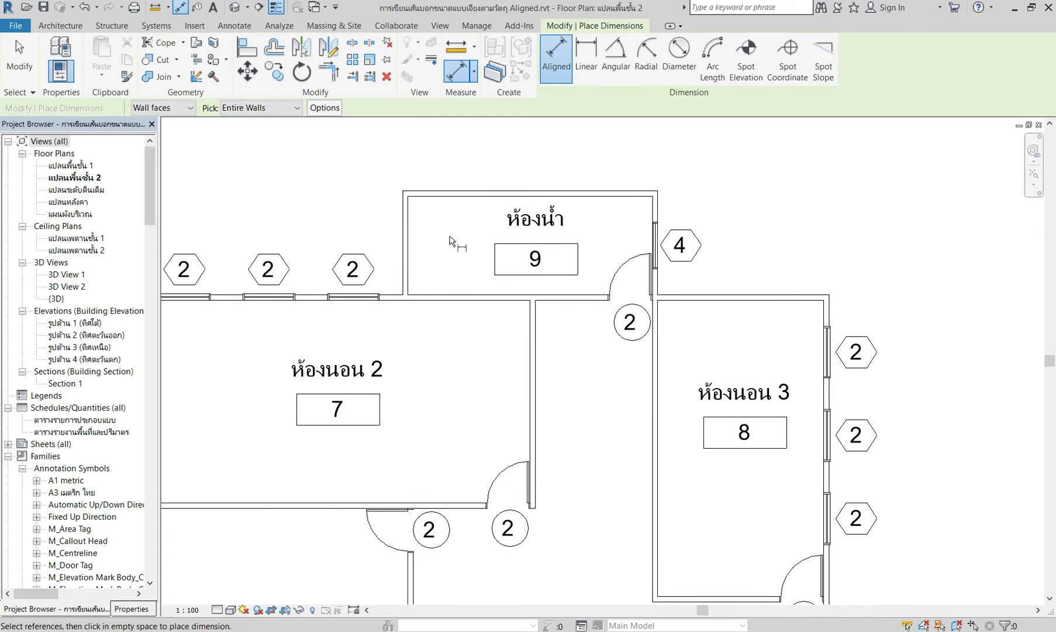
middle_drag(691, 406, 641, 377)
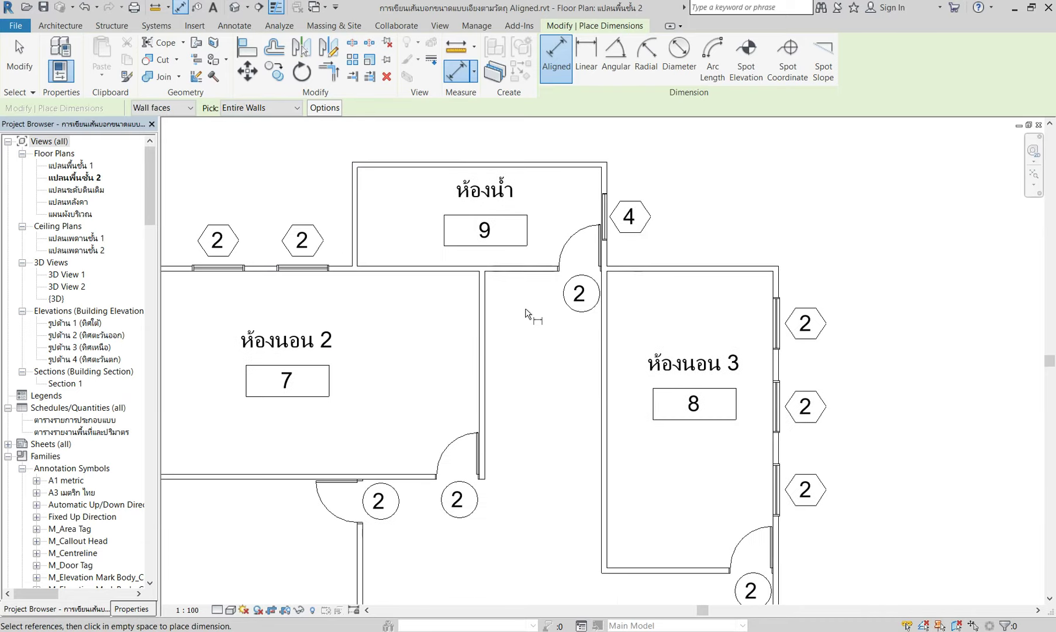
scroll(525, 313, down, 1)
scroll(770, 433, up, 1)
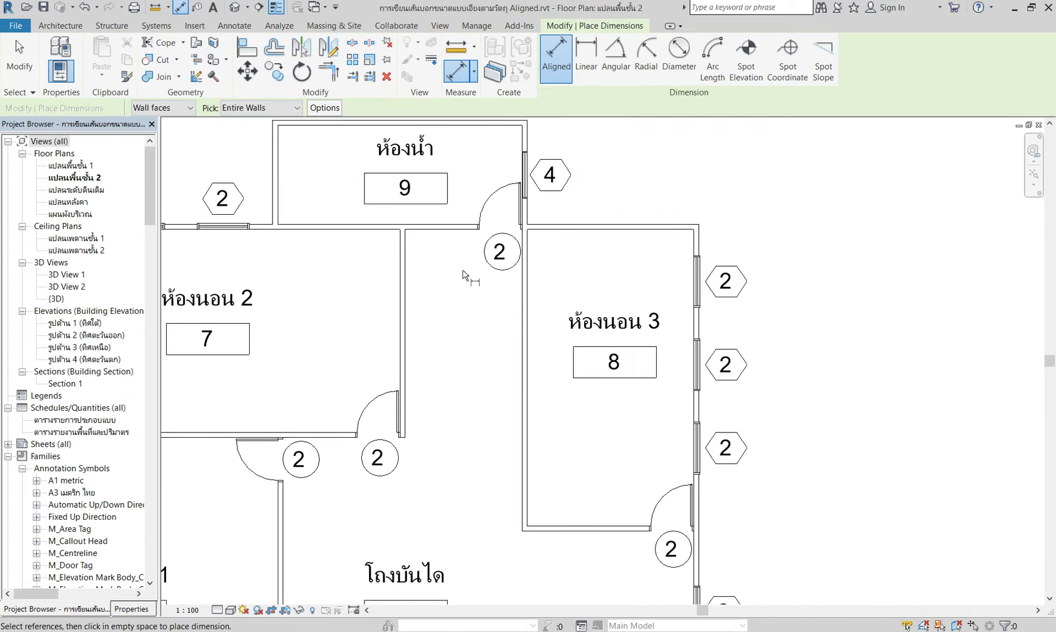
click(333, 111)
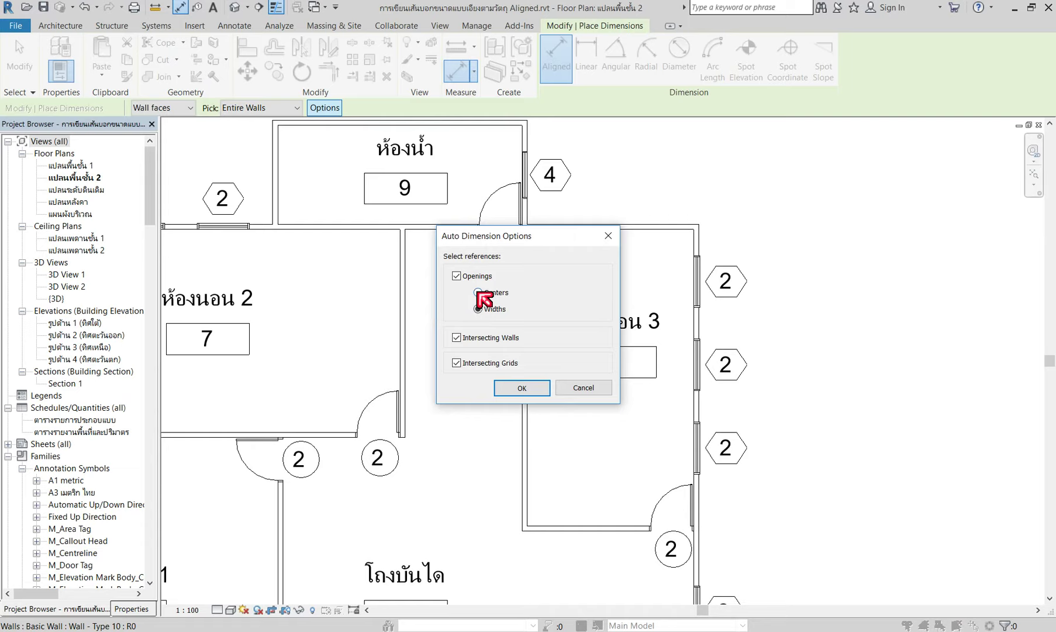
Accept the opening-width settings, trial a window chain on room 8's right wall, then undo it.
click(507, 389)
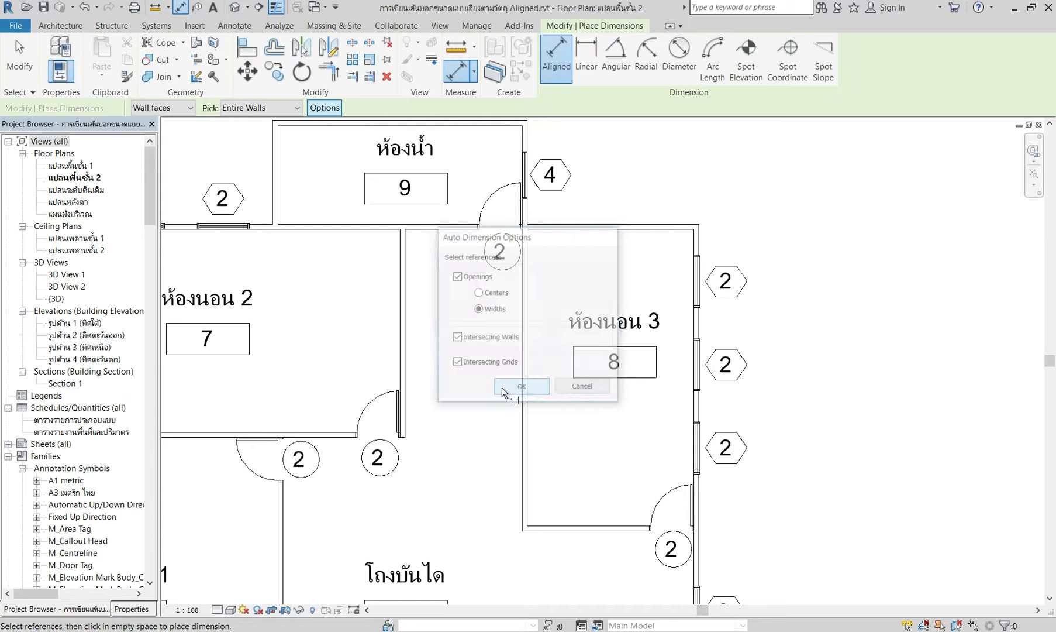
click(697, 328)
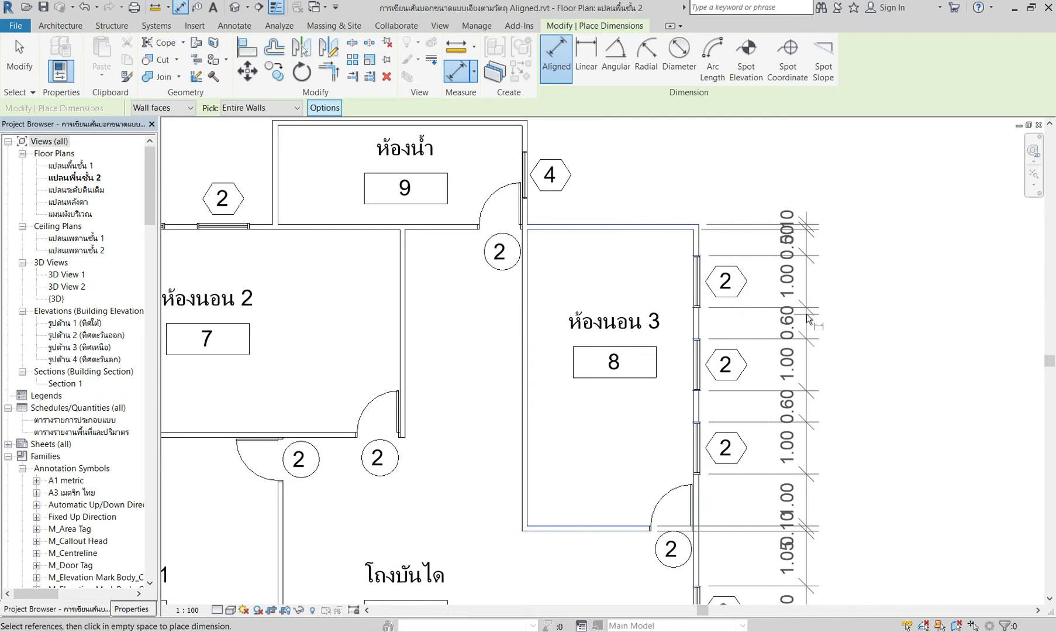
click(806, 314)
scroll(643, 339, down, 2)
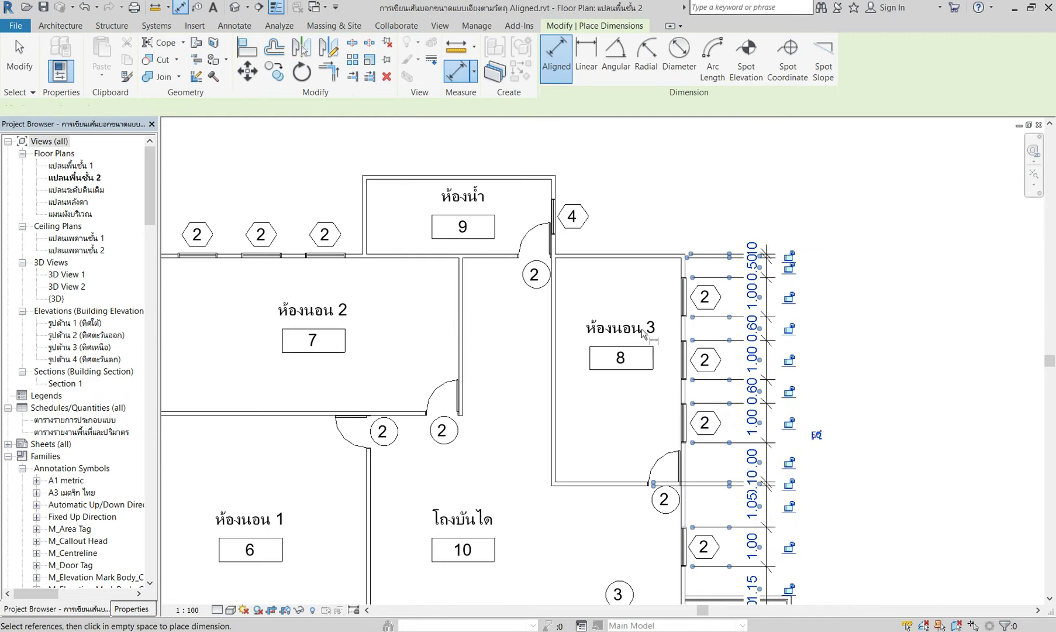
scroll(652, 278, down, 1)
scroll(742, 596, up, 2)
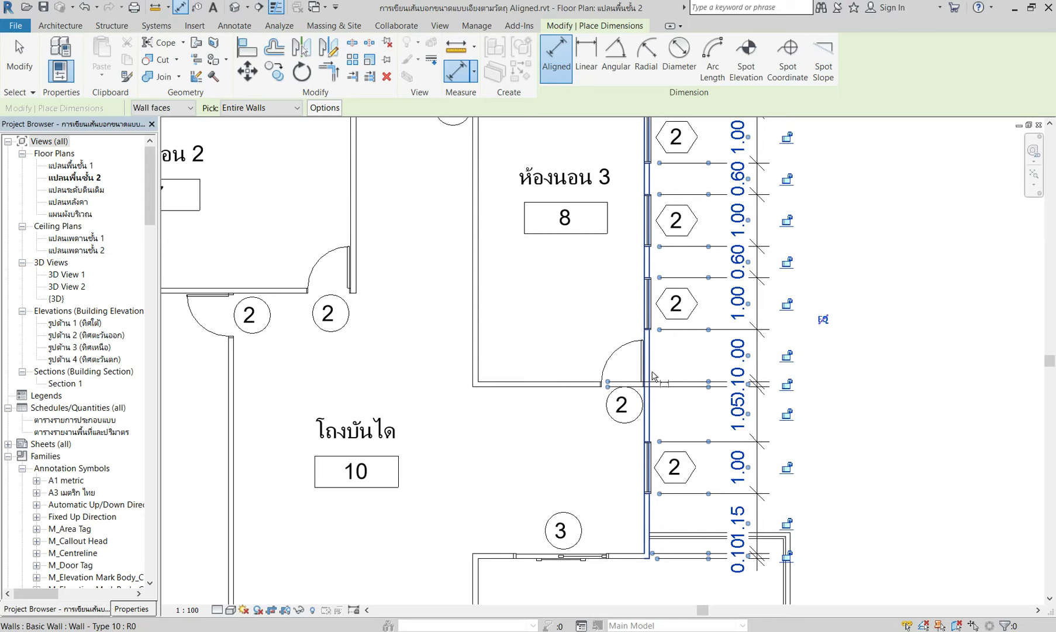
scroll(665, 422, down, 2)
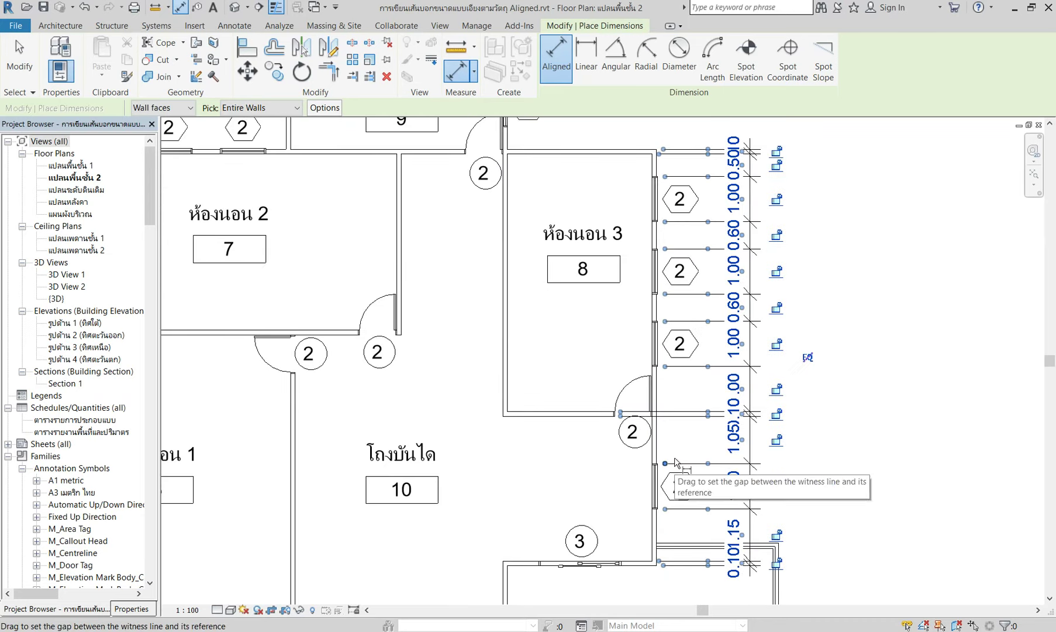
click(85, 7)
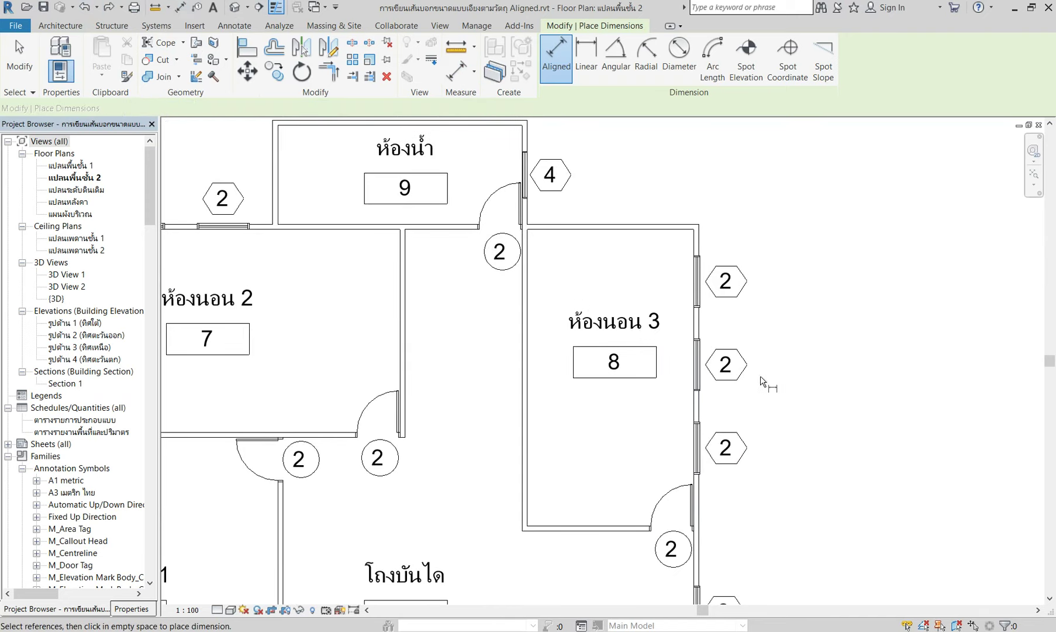
Dimension room 7's top-wall windows with a chain reading 1.00, 0.63, 1.00, 0.63, 1.00.
scroll(761, 375, down, 2)
scroll(188, 229, up, 2)
scroll(298, 250, up, 1)
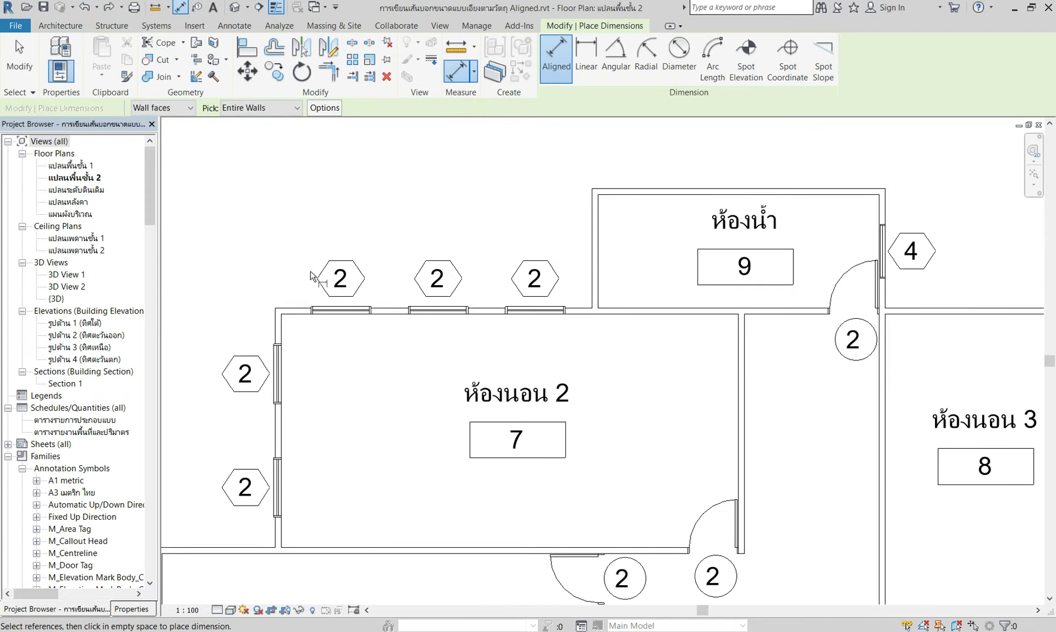
click(292, 316)
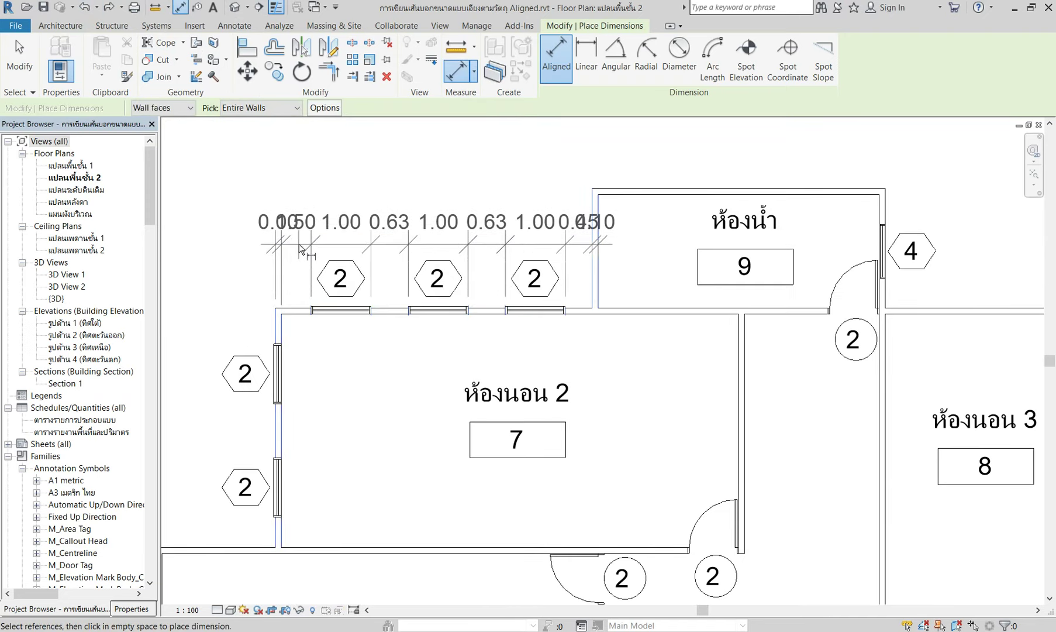
click(298, 248)
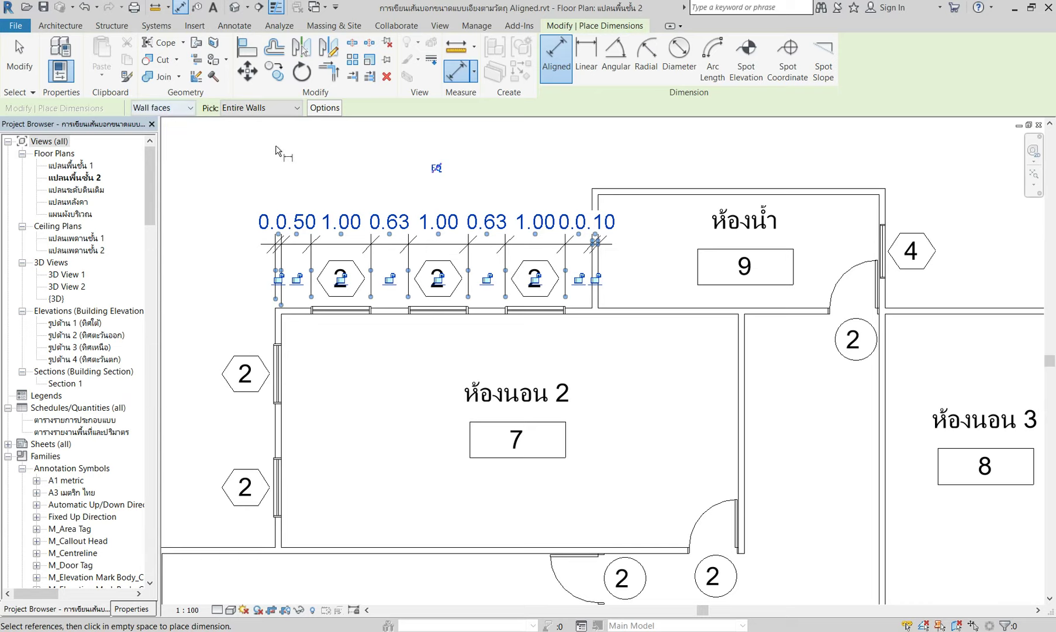
click(452, 359)
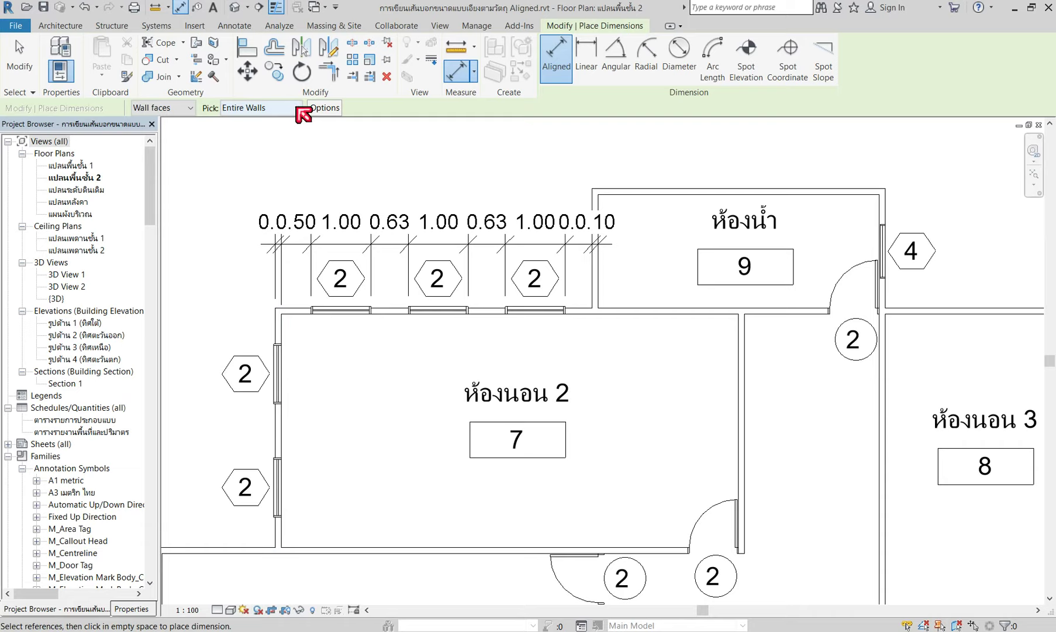
Switch to Individual References and place a 5.30 dimension between the top wall's faces.
click(299, 108)
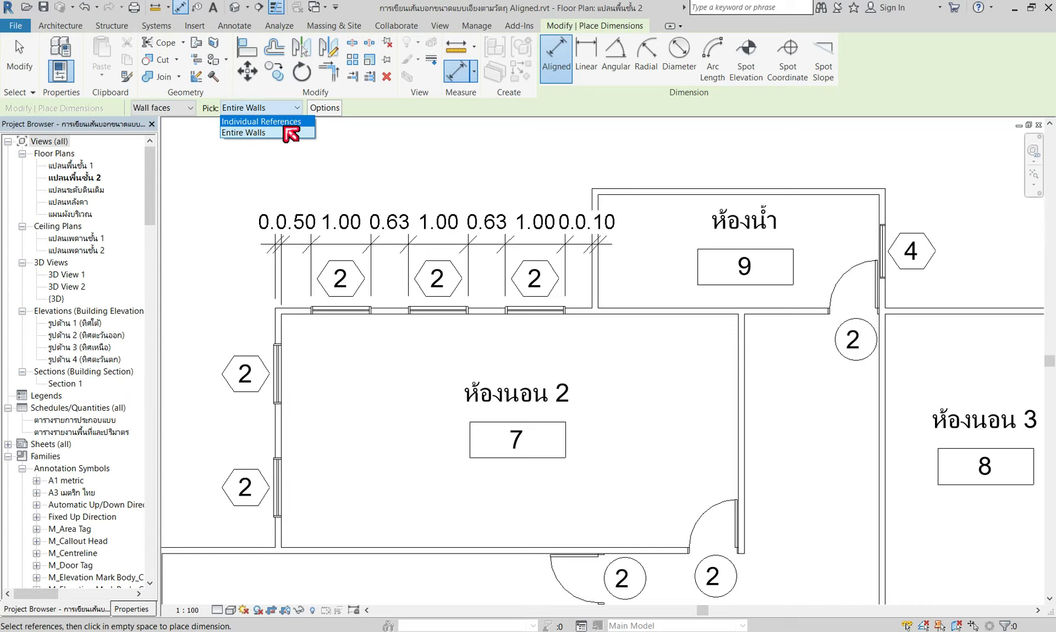
click(285, 125)
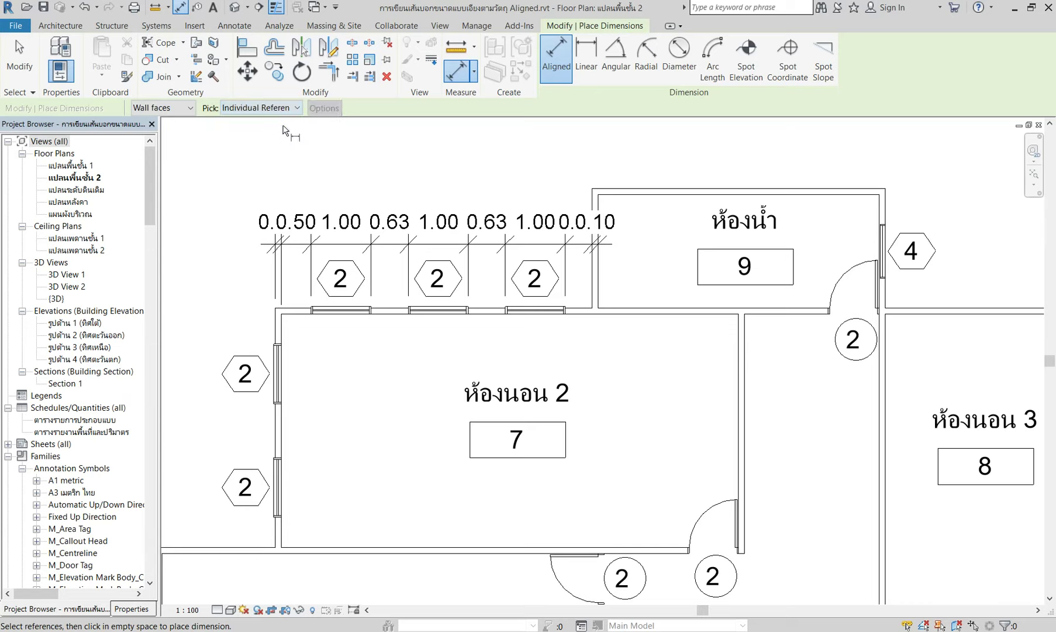
click(276, 320)
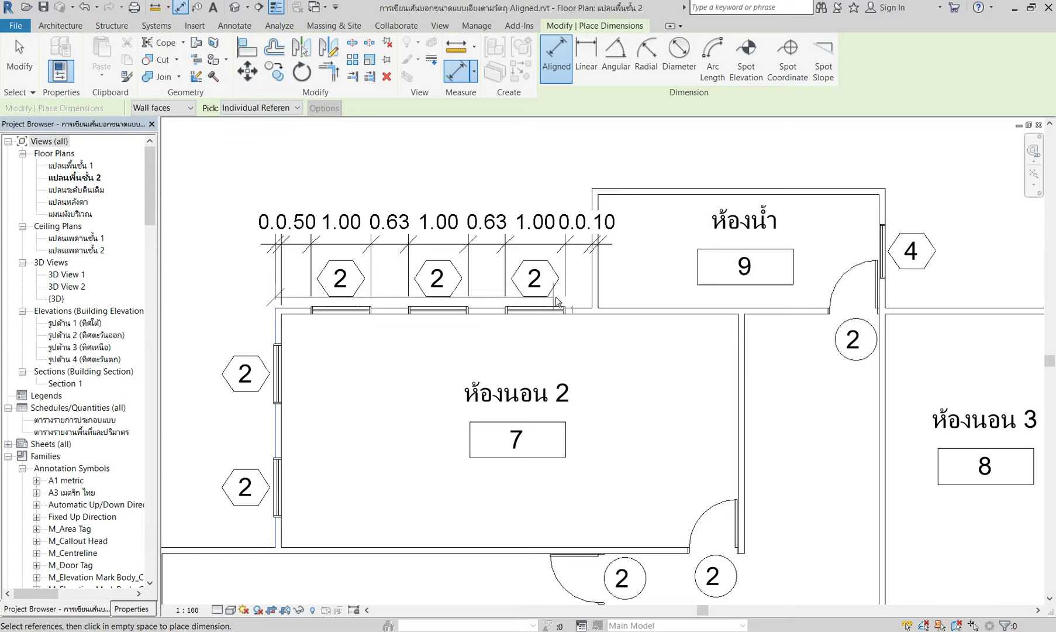
click(595, 310)
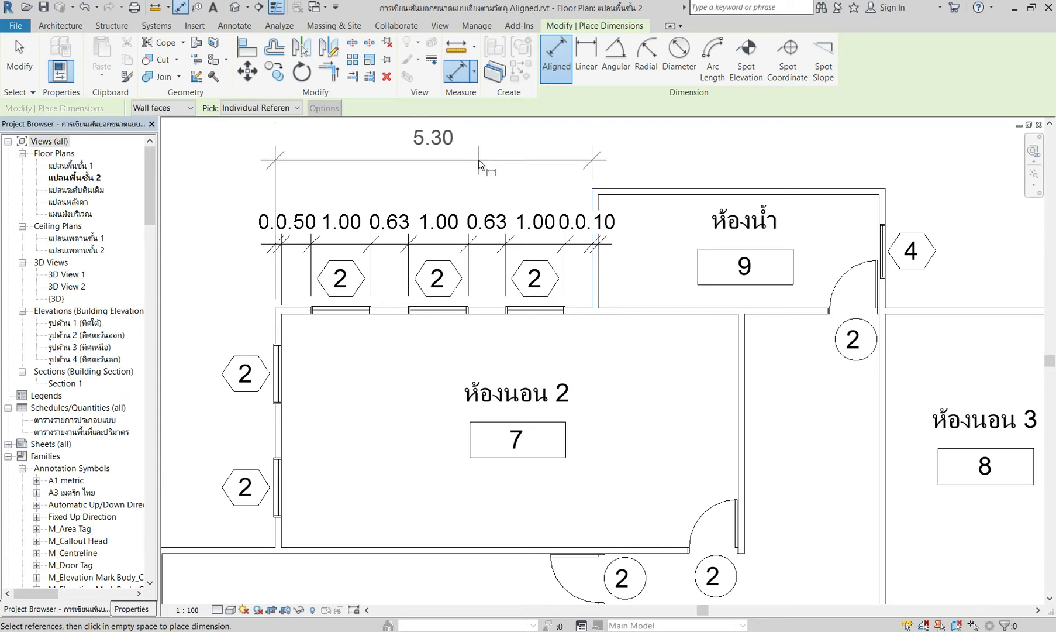
click(478, 159)
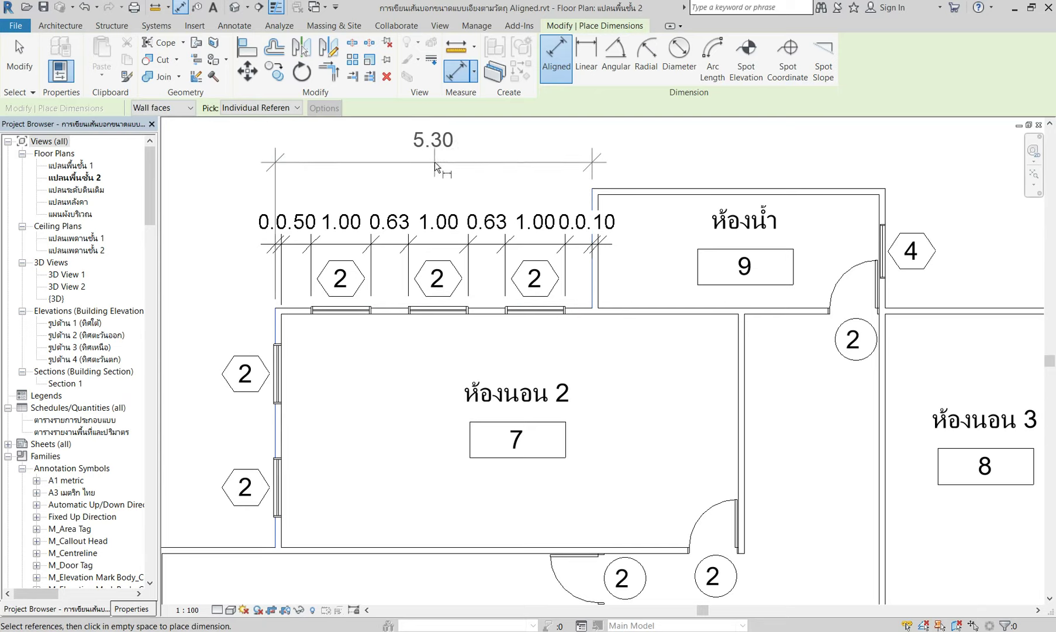
Delete the old window-opening chain above bedroom 2's top wall.
click(218, 204)
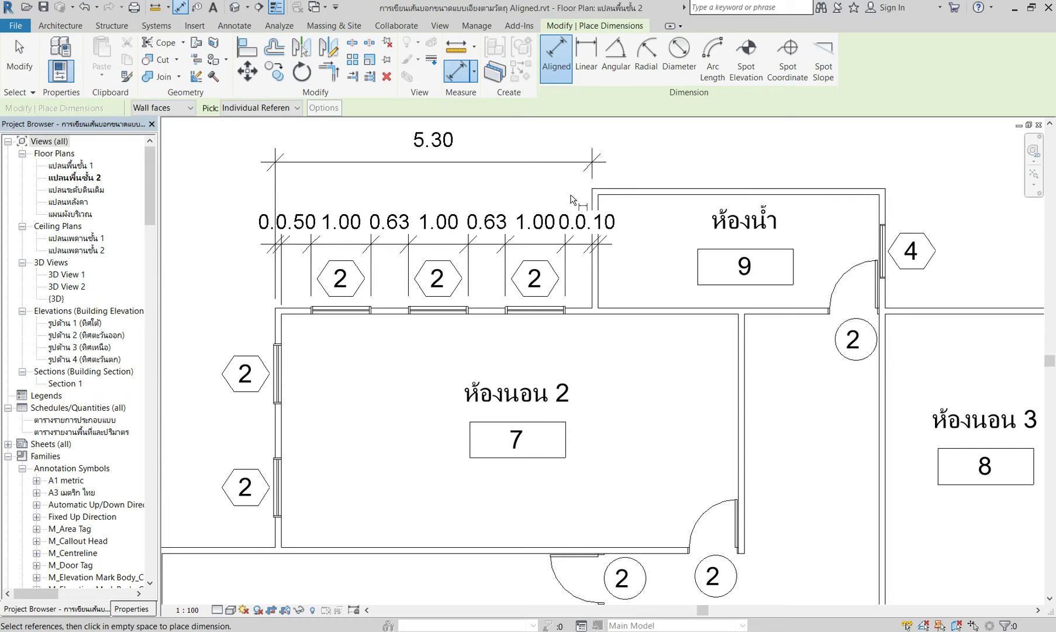
key(Escape)
key(Escape)
drag(560, 193, 301, 247)
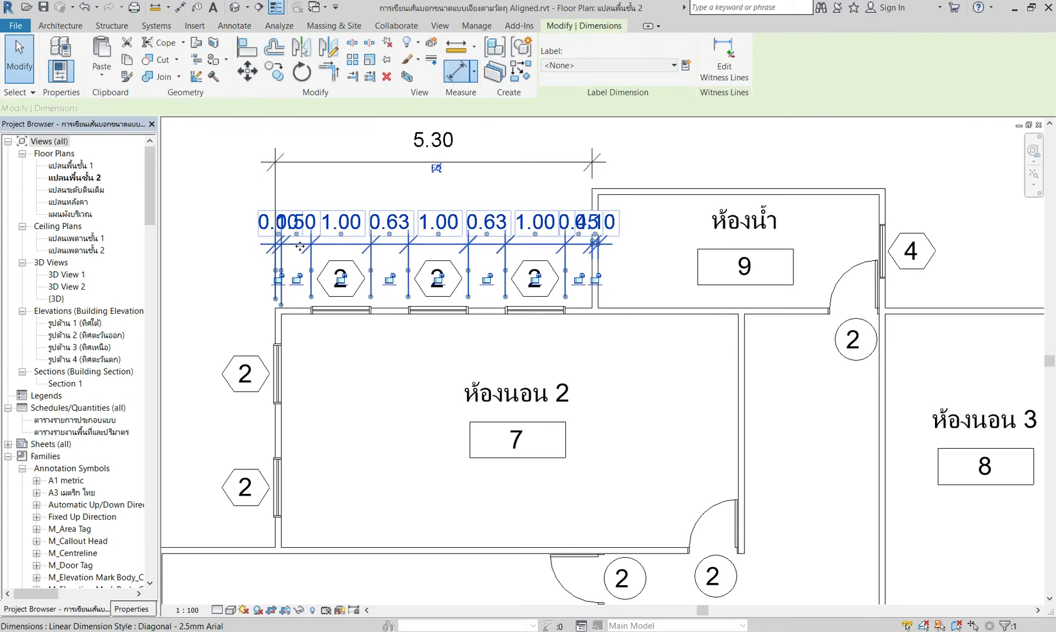
key(Delete)
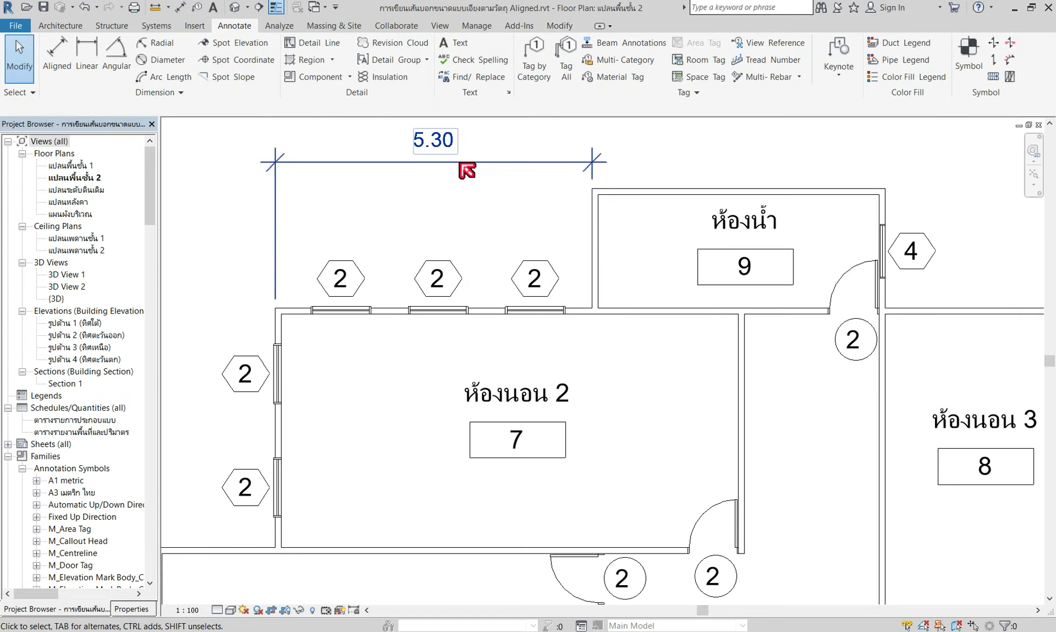
Try adding witness lines at the three windows' edges to the 5.30 dimension, then cancel.
click(453, 161)
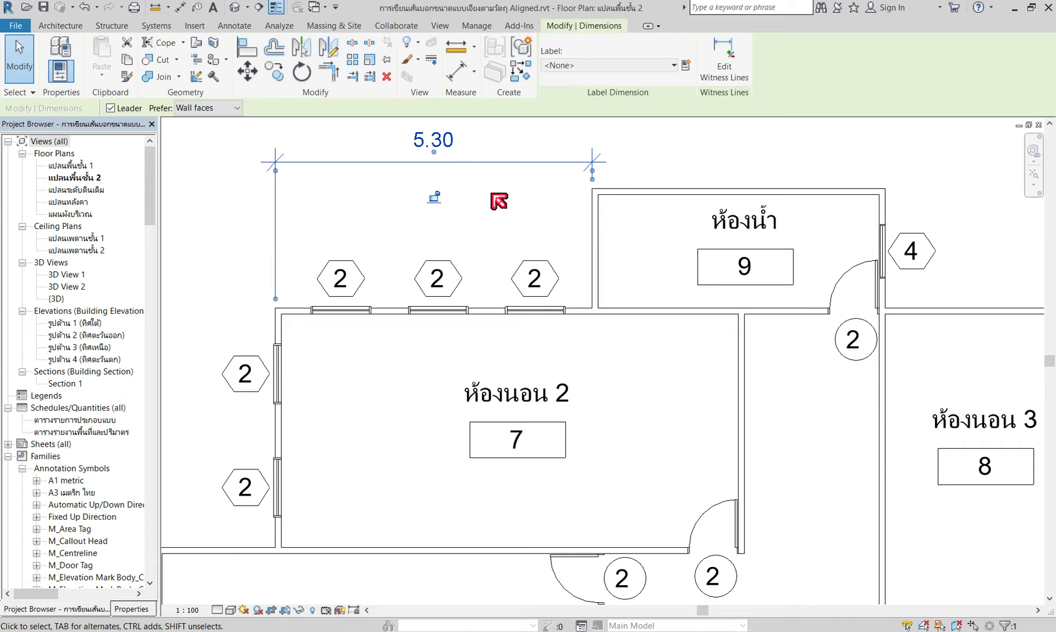
click(743, 62)
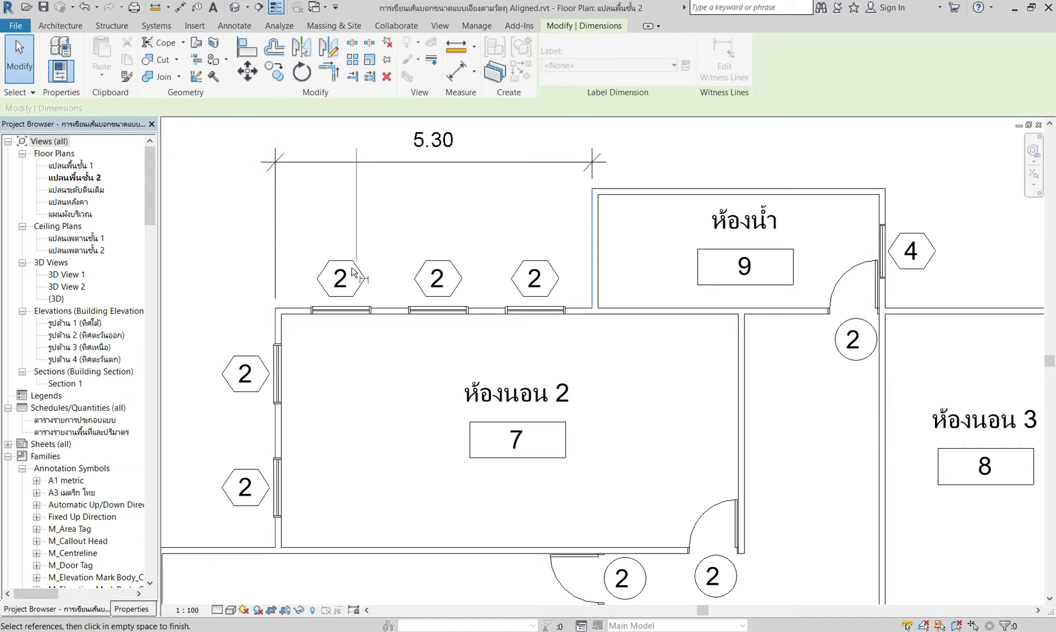
click(311, 311)
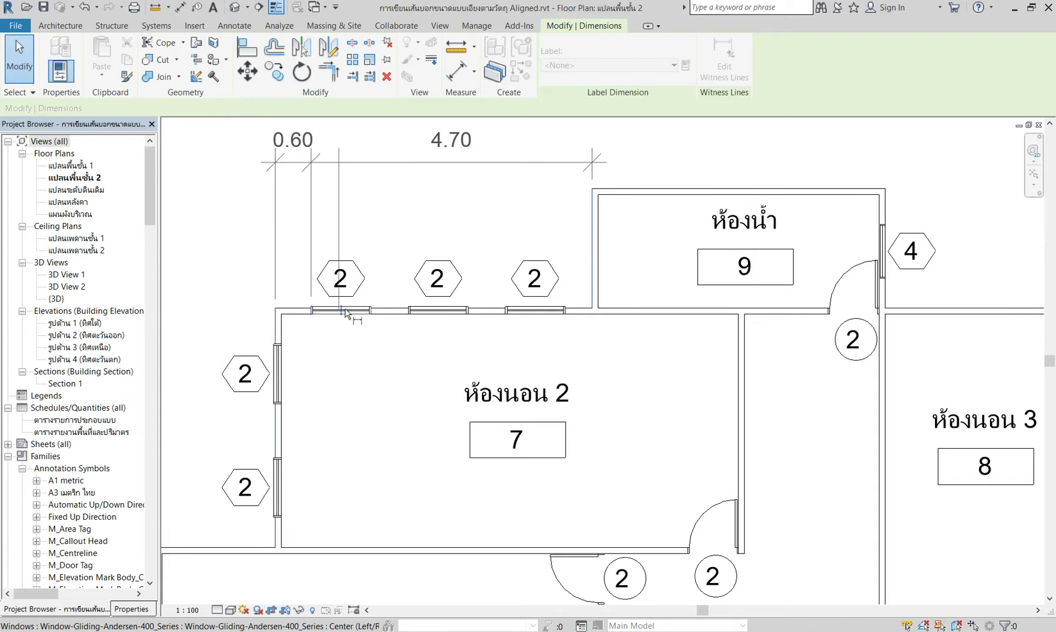
click(370, 310)
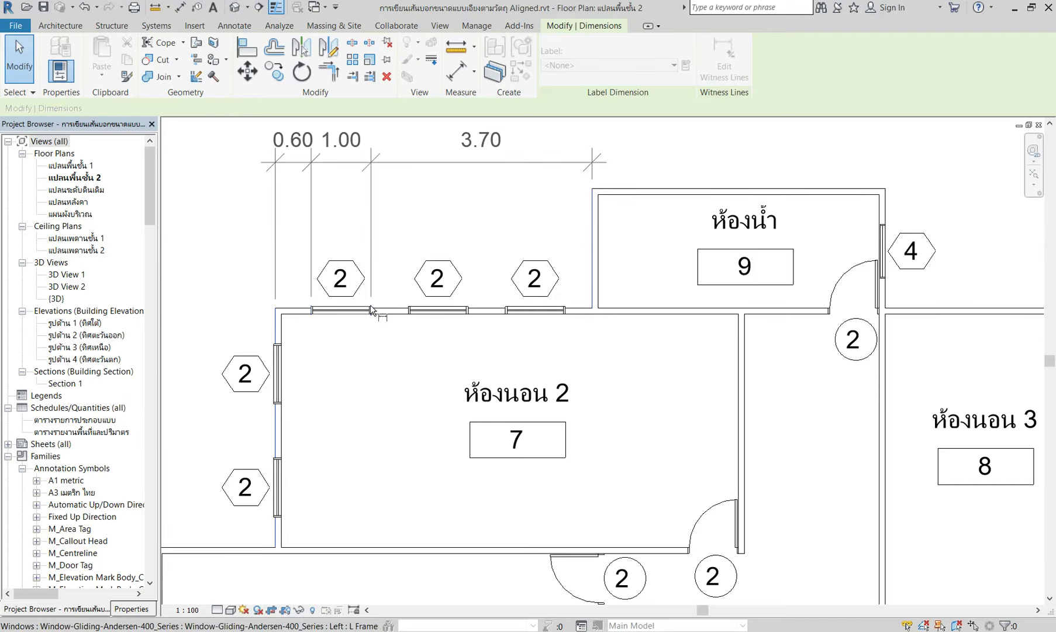
click(408, 311)
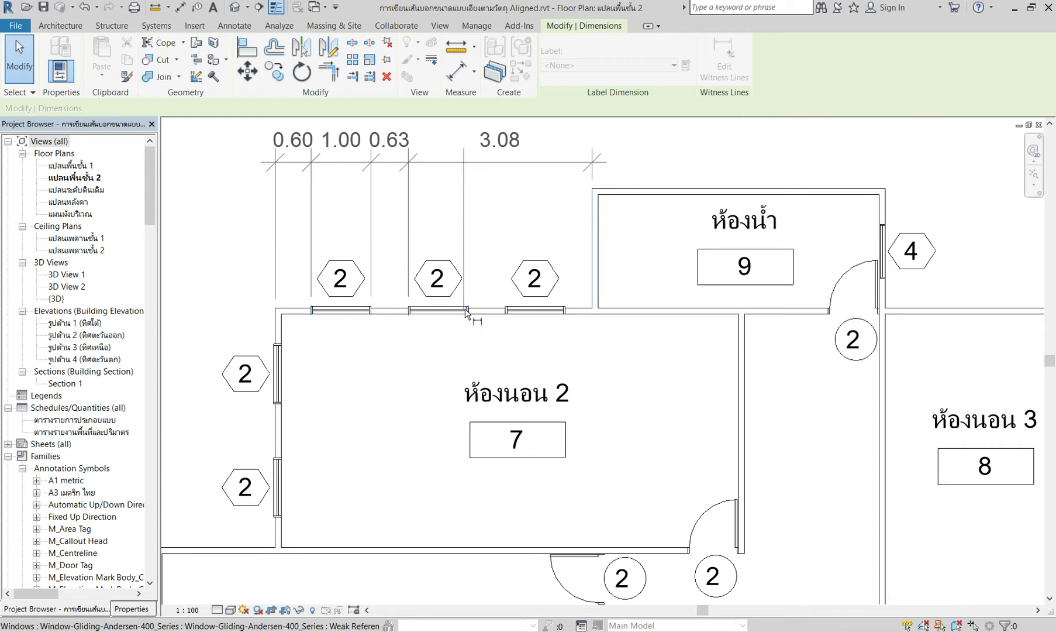
click(469, 311)
click(506, 311)
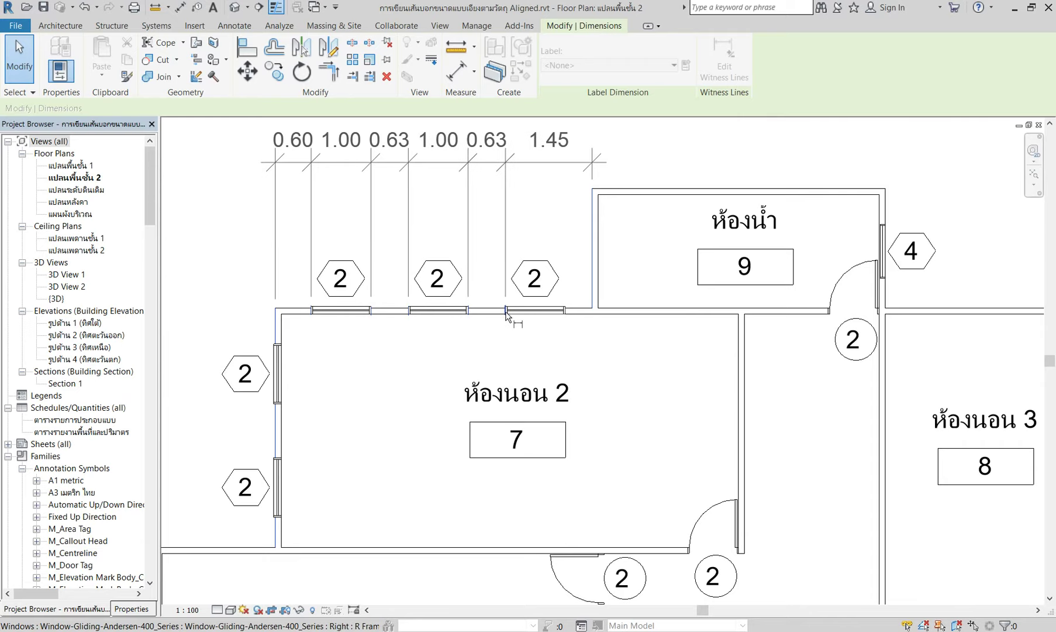
click(565, 311)
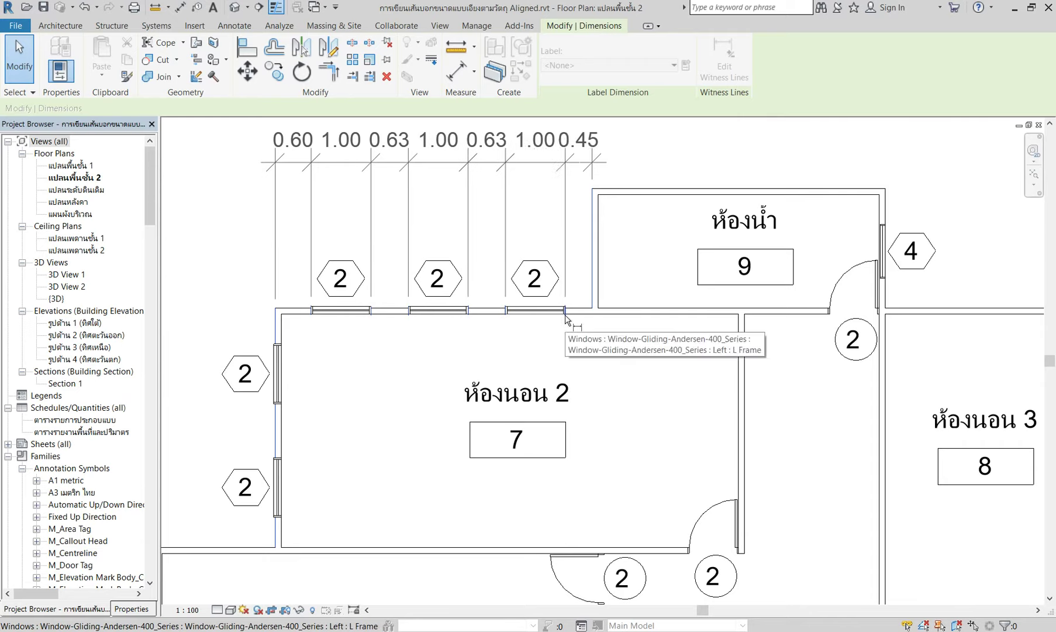
key(Escape)
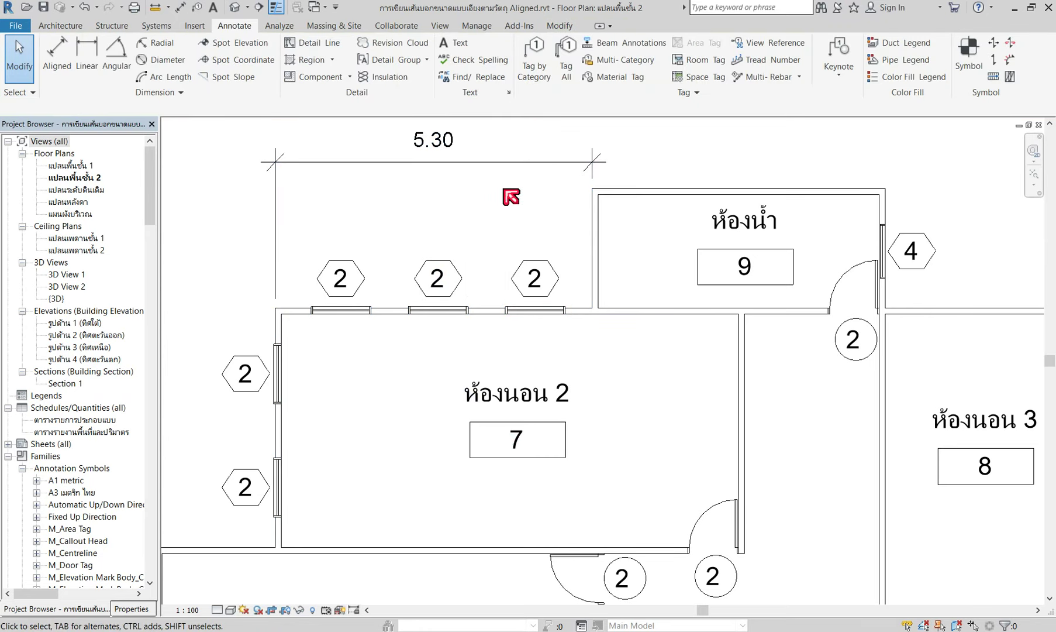
Split the 5.30 dimension at the window edges into 0.60, 1.00, 0.63, 1.00, 0.63, 1.00, 0.45.
click(504, 160)
click(728, 69)
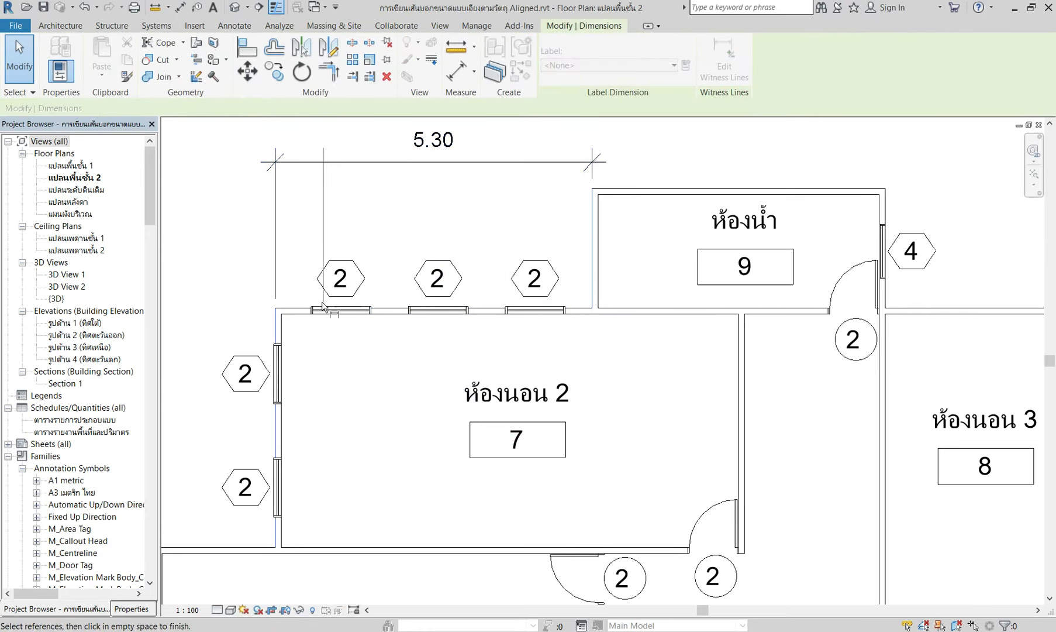
click(310, 315)
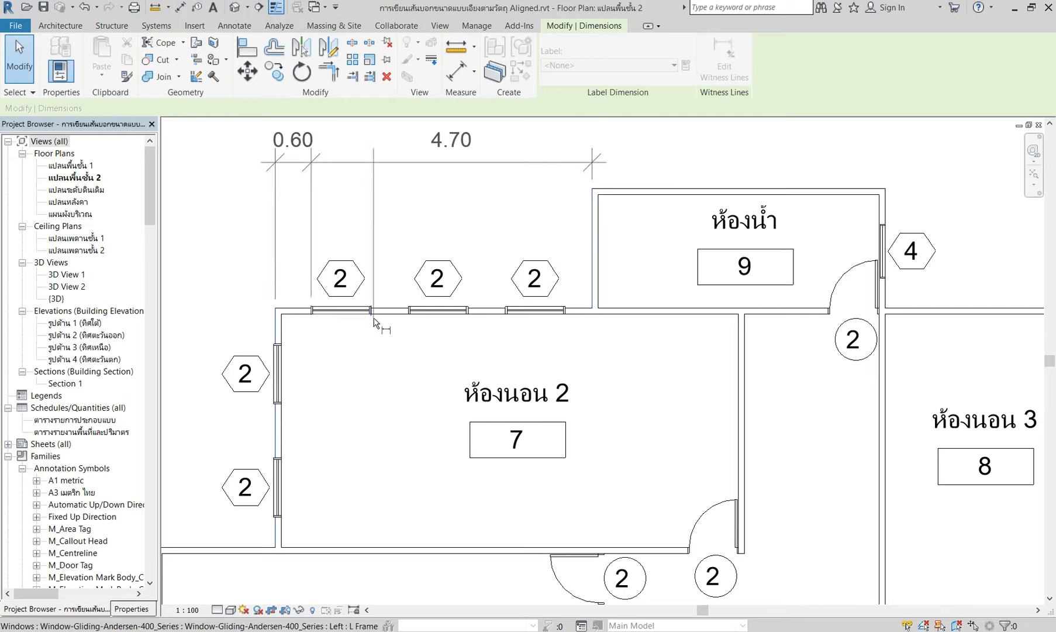
click(372, 319)
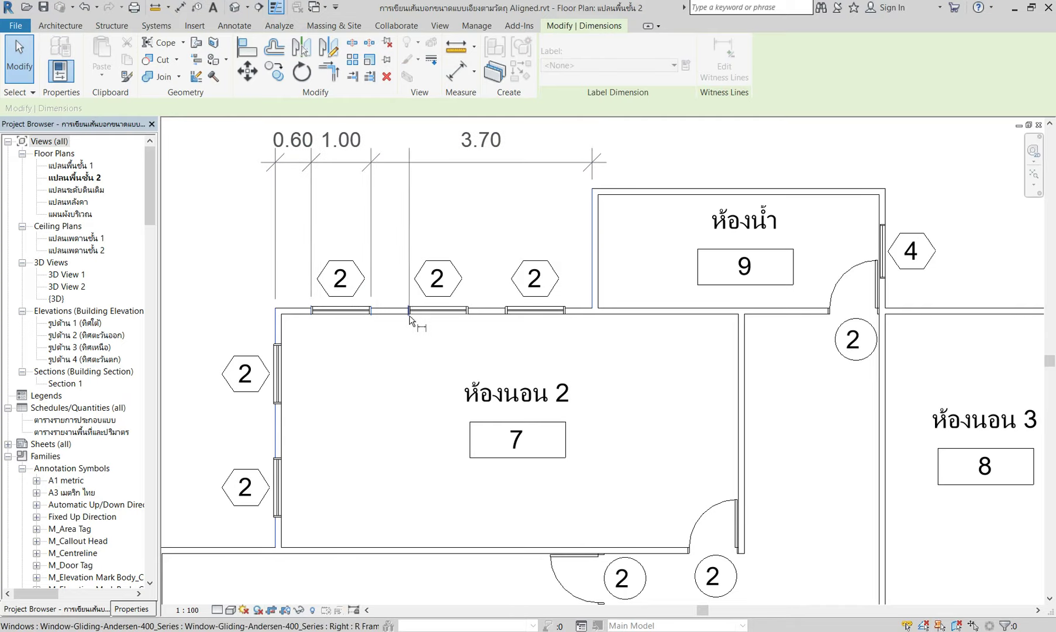
click(408, 316)
click(467, 316)
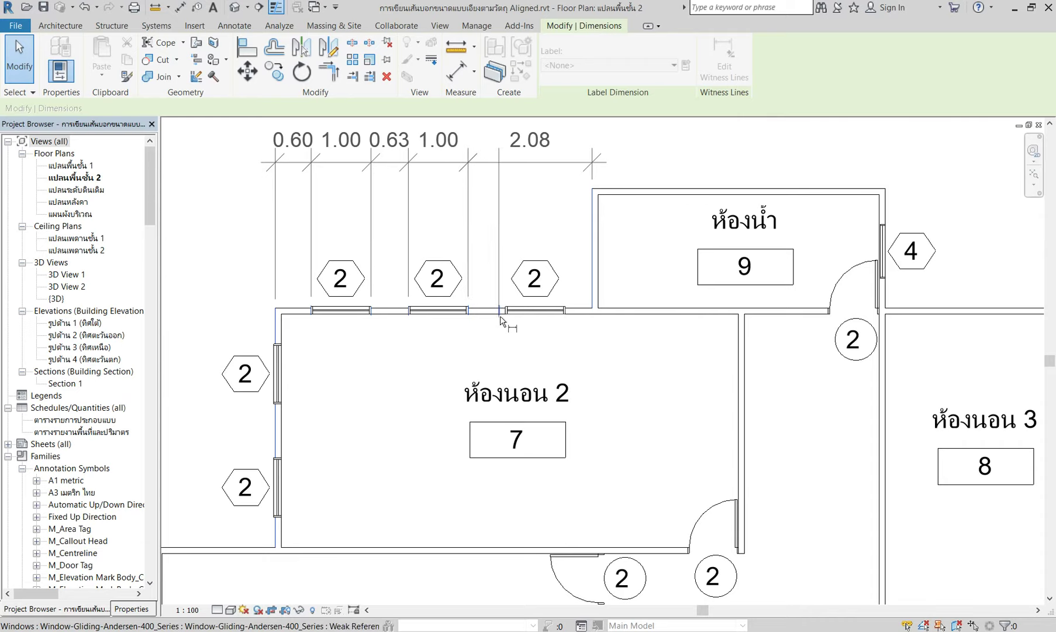
click(505, 318)
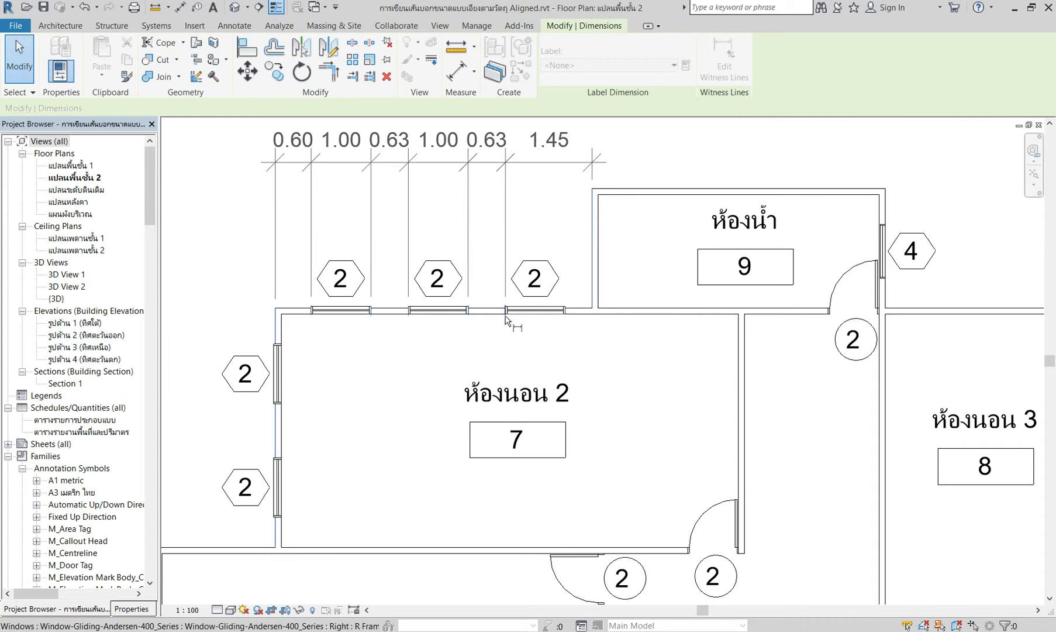
click(565, 310)
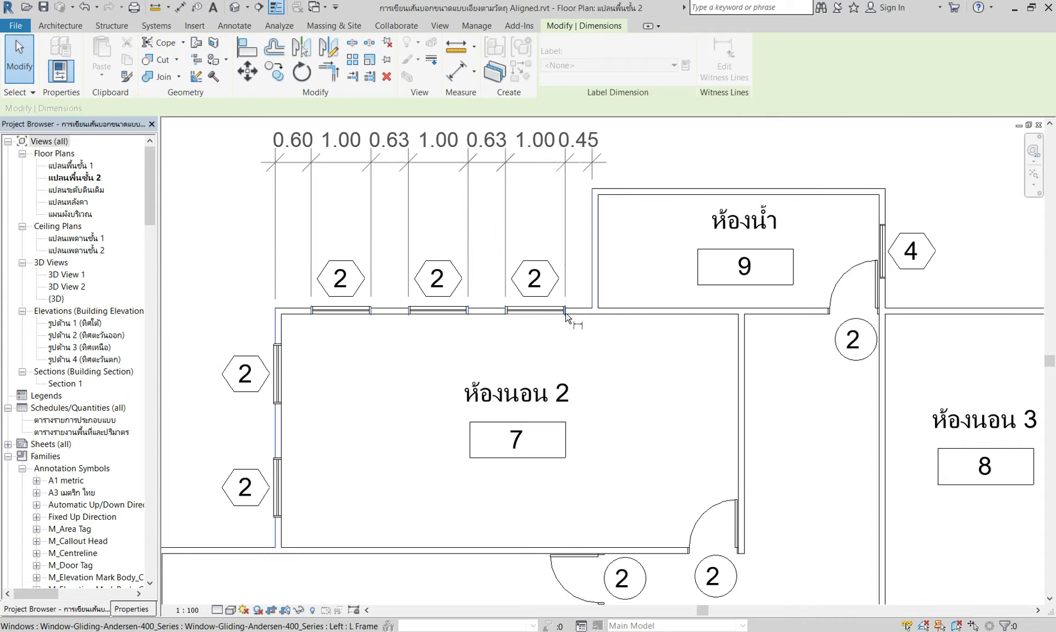
click(541, 167)
key(Escape)
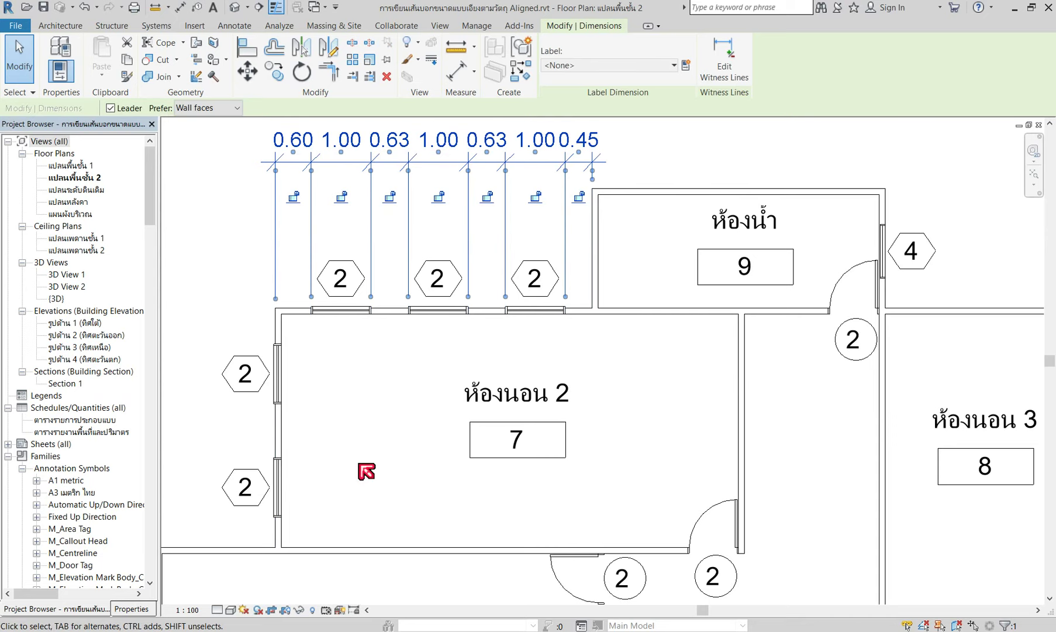
Remove the first window's witness lines from the chain, merging it into 2.23.
click(366, 471)
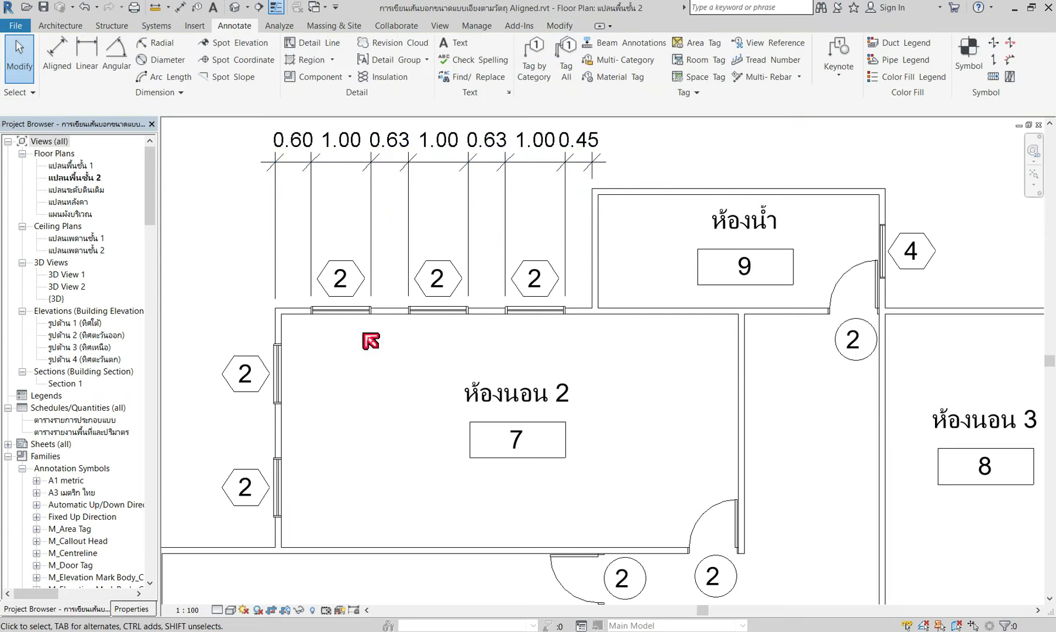
click(355, 160)
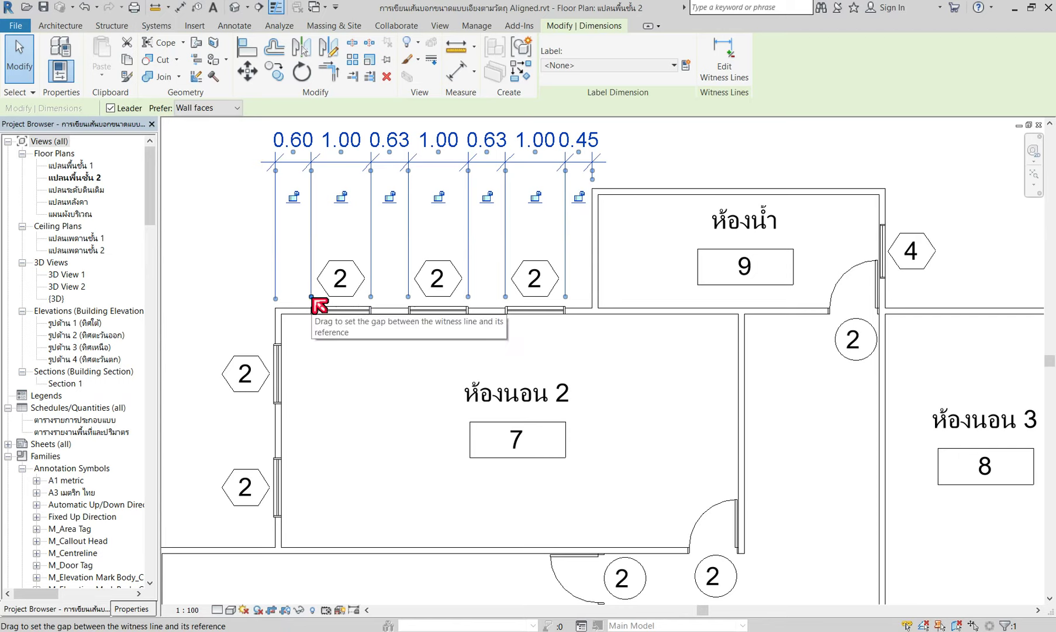
drag(313, 298, 276, 298)
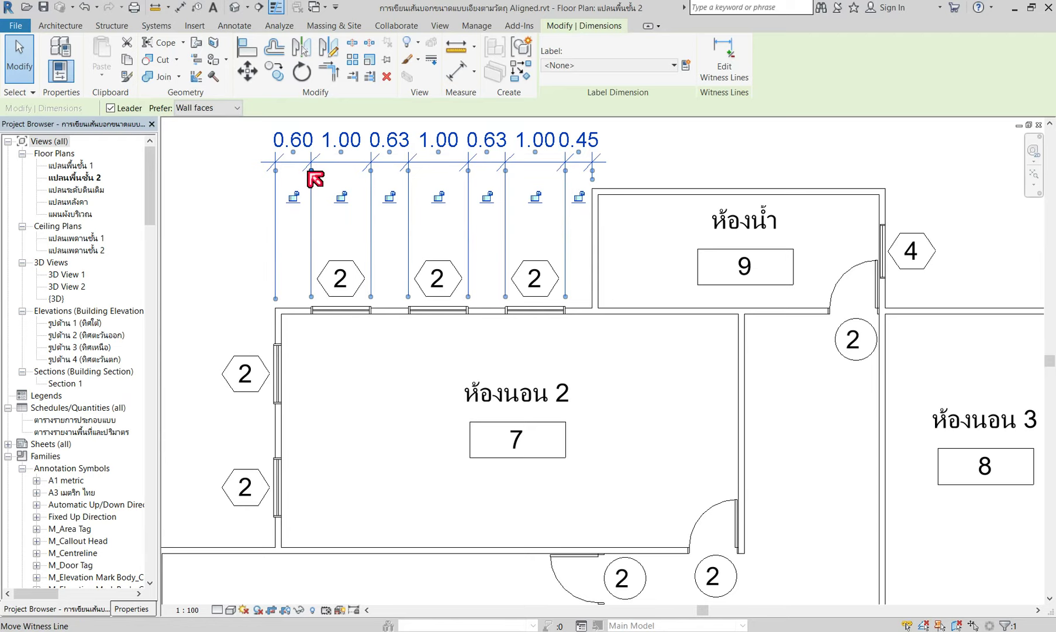
drag(311, 171, 276, 173)
drag(314, 171, 279, 323)
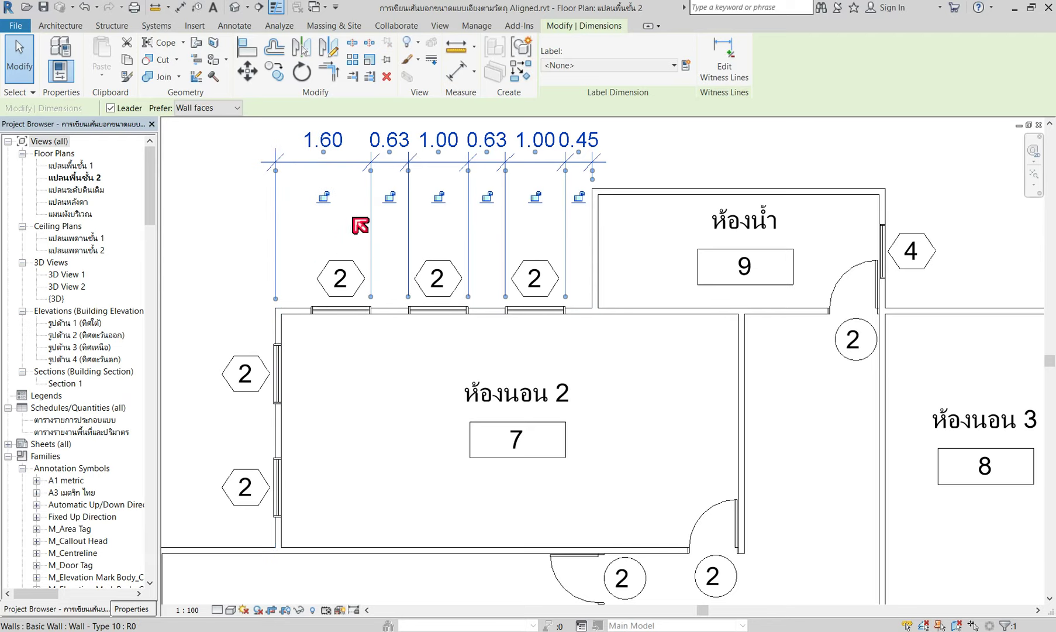
mouse_move(373, 298)
mouse_down()
mouse_move(269, 337)
mouse_move(332, 300)
mouse_up()
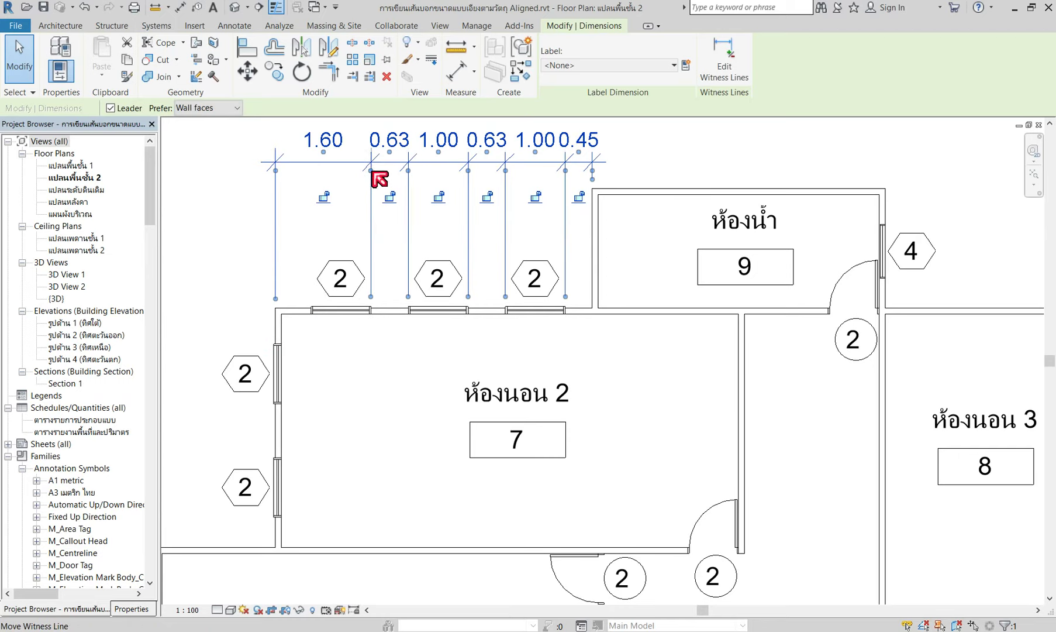
drag(372, 171, 282, 316)
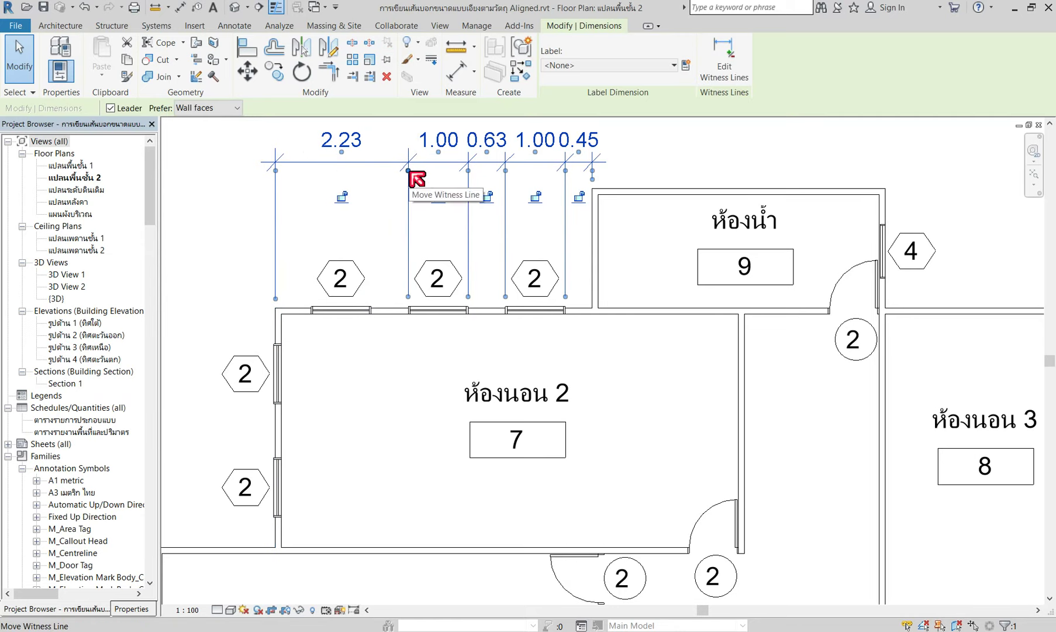
Remove the second and third windows' witness lines, leaving only the 5.30 dimension.
mouse_move(409, 171)
mouse_down()
mouse_move(275, 321)
mouse_move(282, 328)
mouse_up()
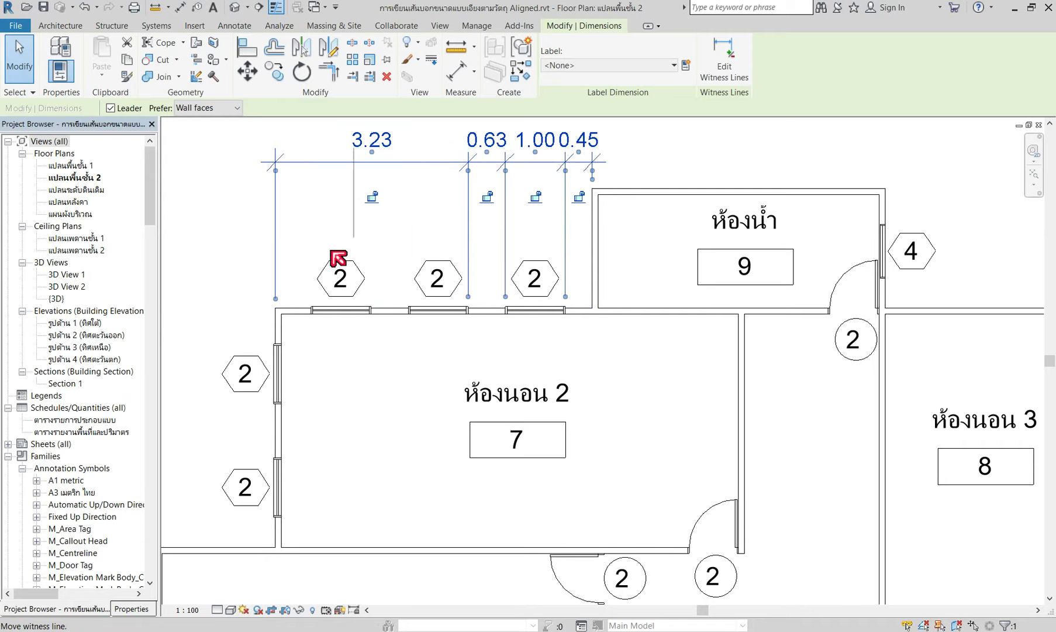
drag(333, 255, 276, 330)
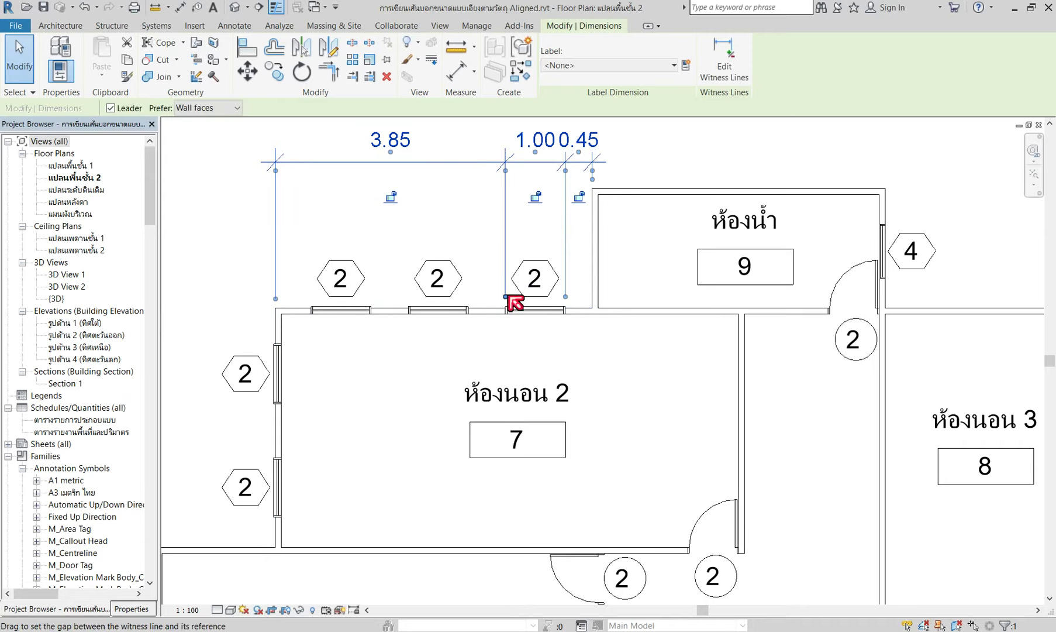
mouse_move(507, 296)
mouse_down()
mouse_move(588, 307)
mouse_move(509, 172)
mouse_move(589, 236)
mouse_up()
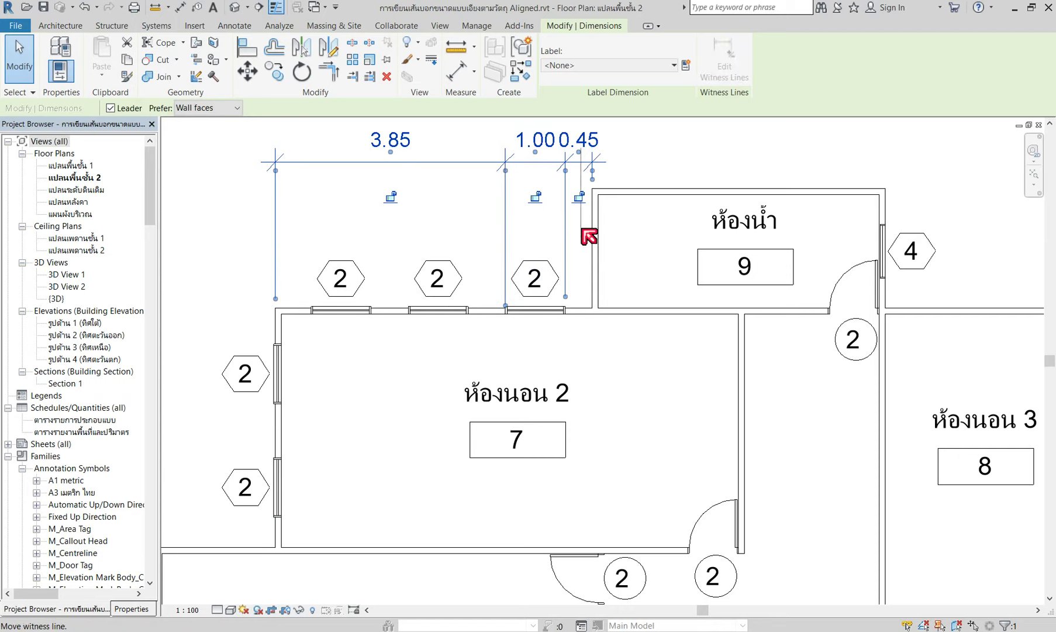
click(561, 199)
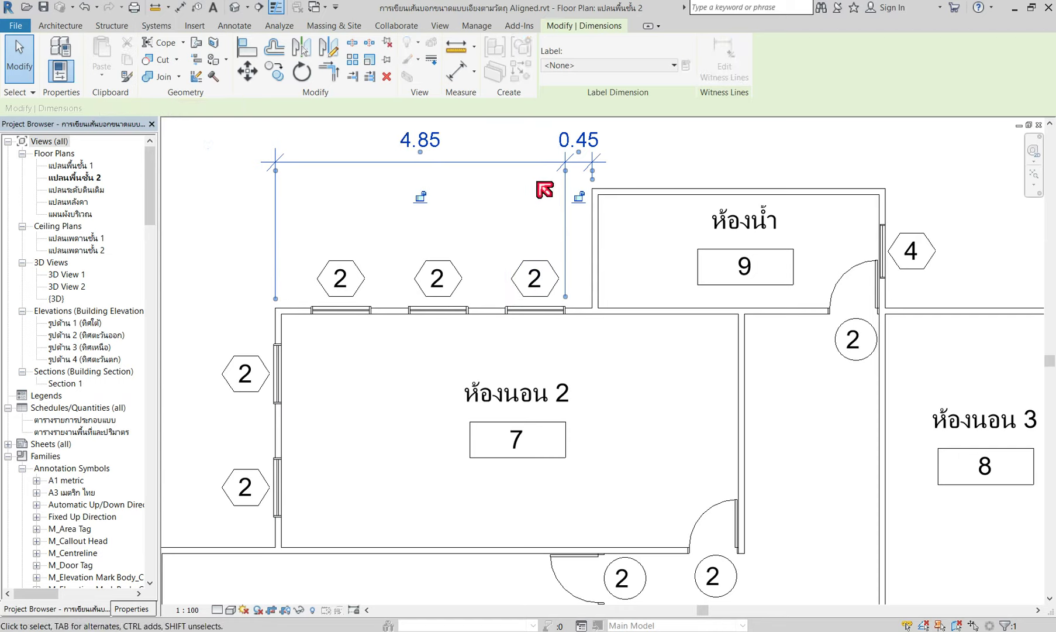
click(587, 189)
click(524, 216)
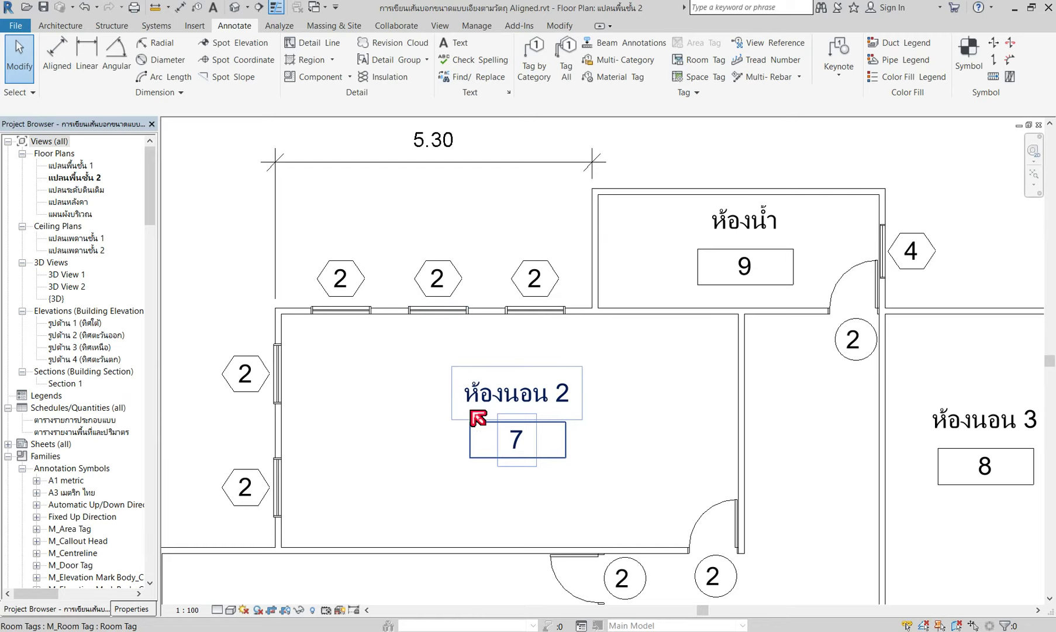
Make the 0.50 temporary dimension from the side wall to bedroom 2's top-left window permanent.
scroll(534, 279, down, 1)
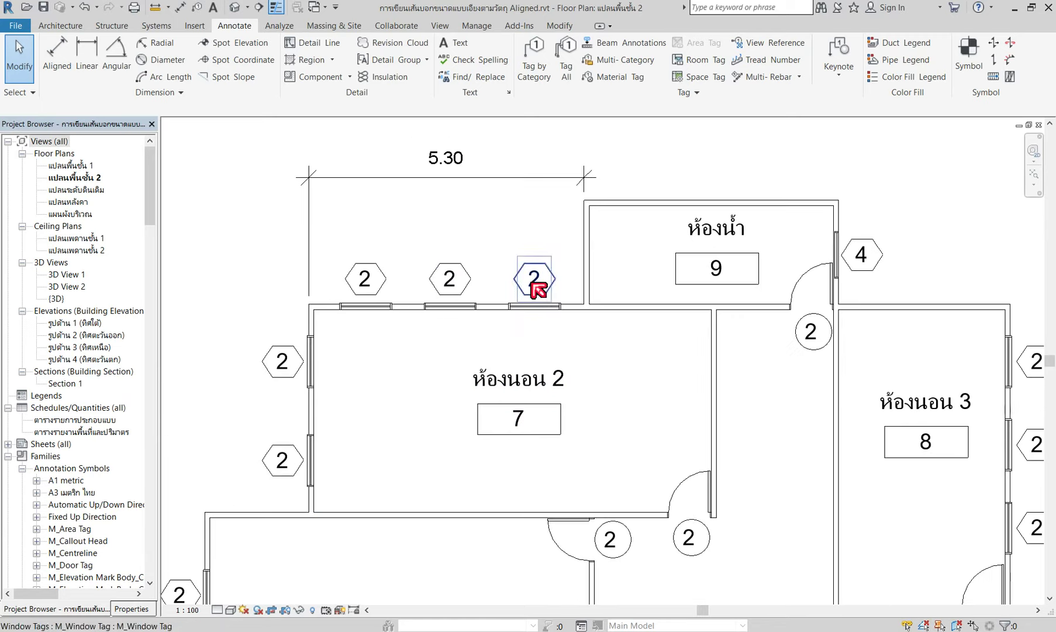
scroll(450, 264, up, 1)
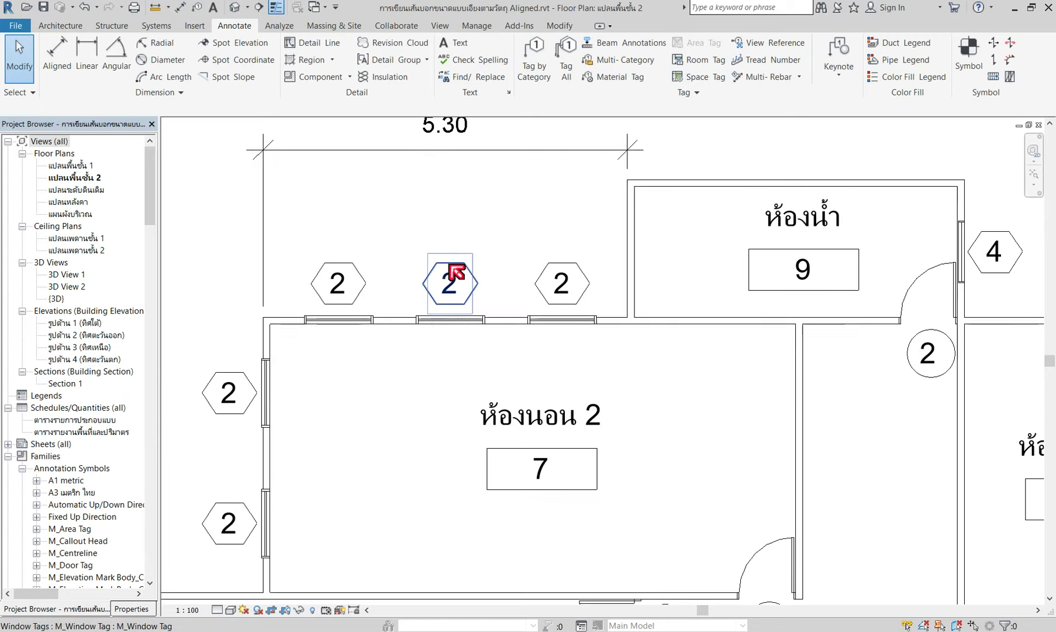
click(353, 325)
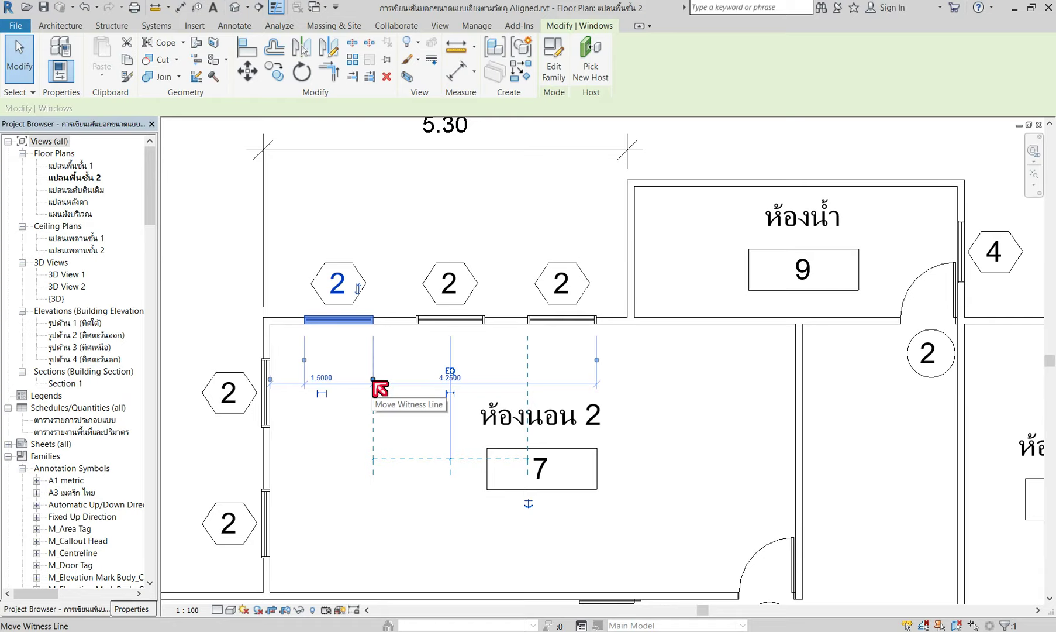
click(307, 374)
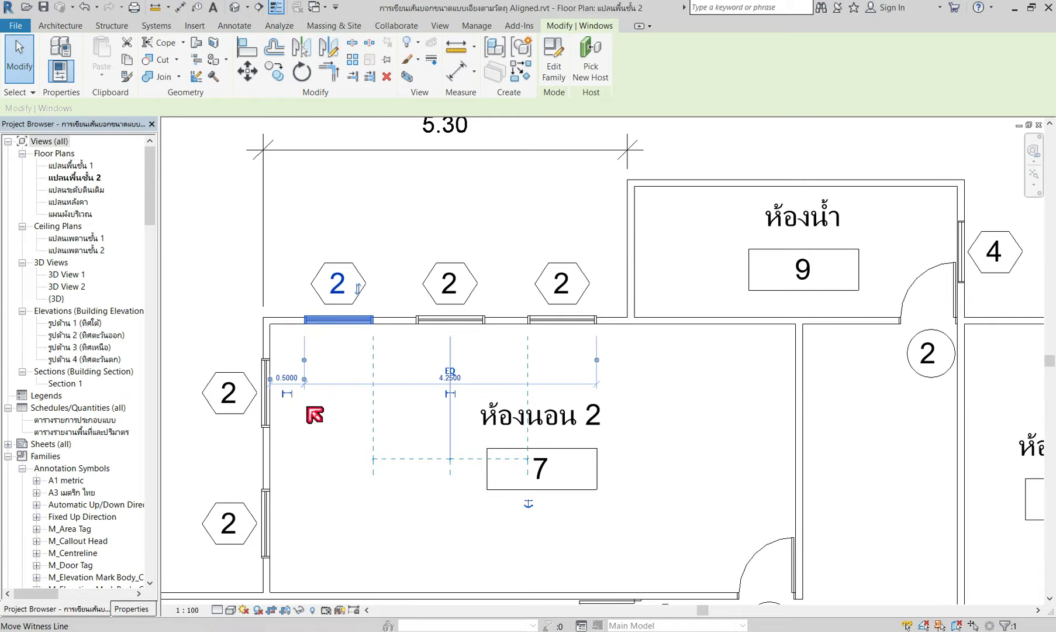
click(343, 329)
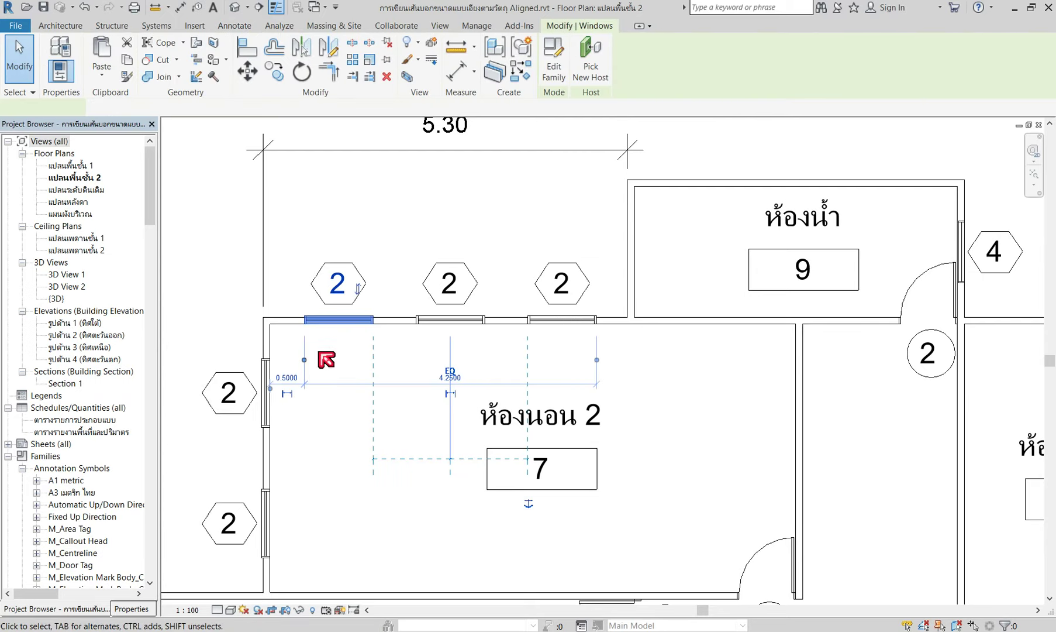
click(285, 393)
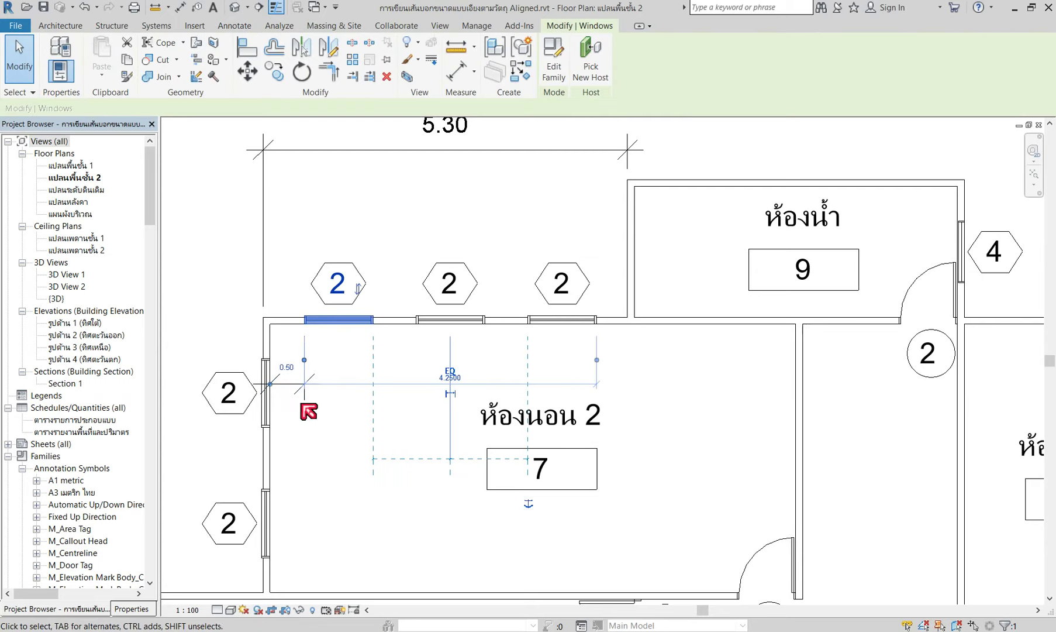
click(350, 436)
scroll(377, 434, down, 2)
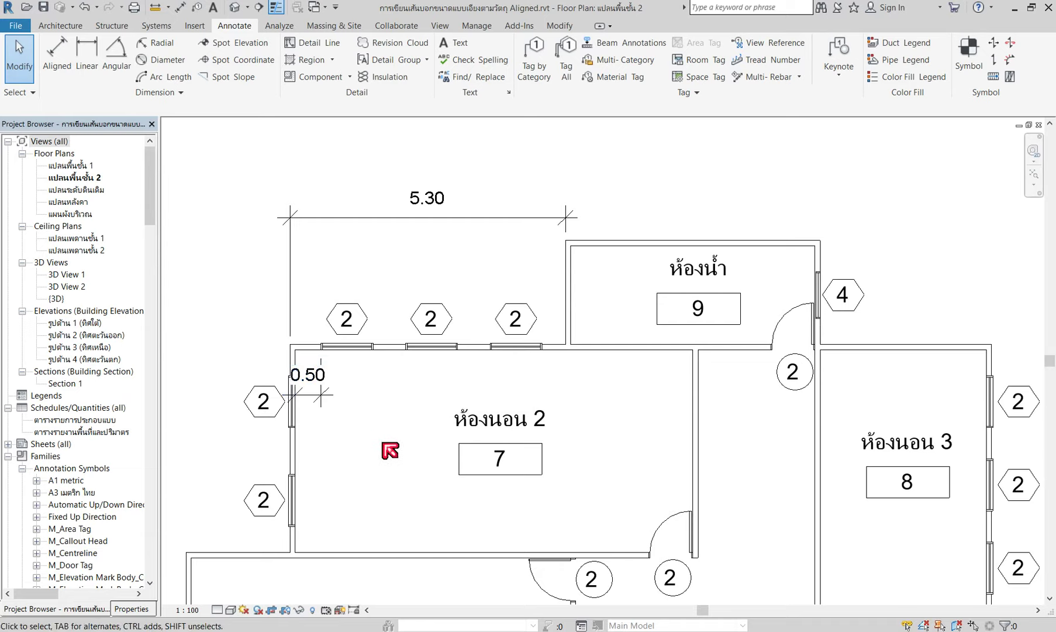
Dimension wall centerlines from the left exterior wall to the bathroom's left wall (5.30), above the existing one.
click(57, 52)
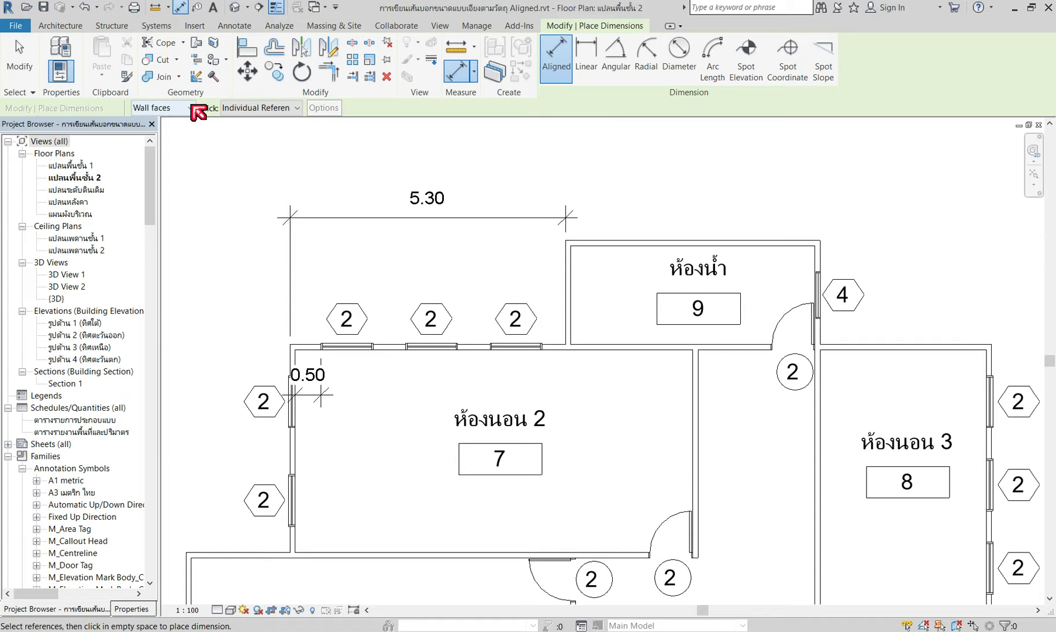
click(193, 107)
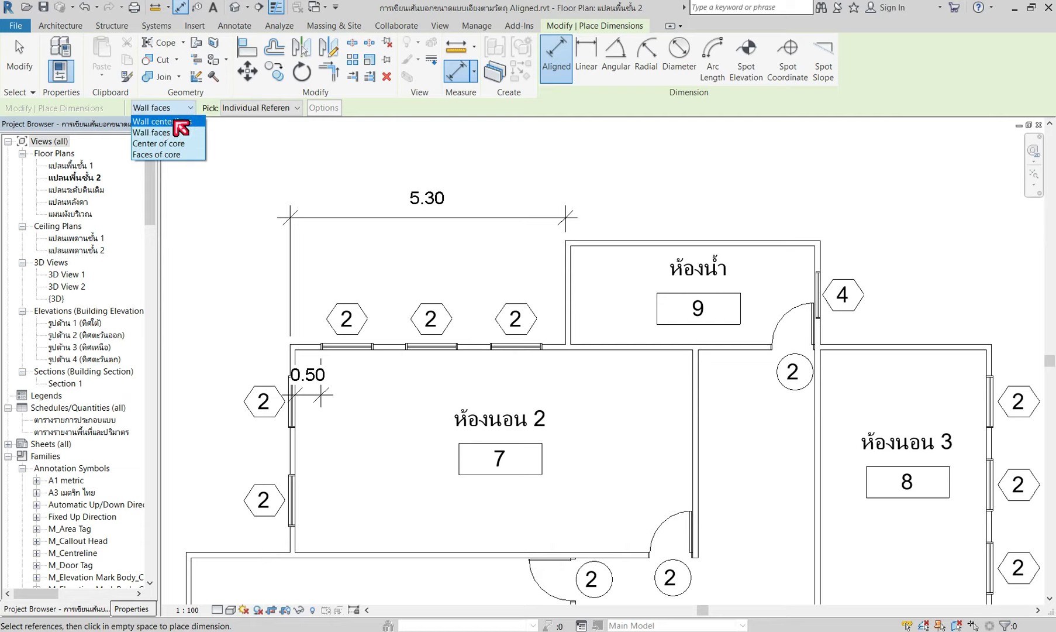
click(181, 121)
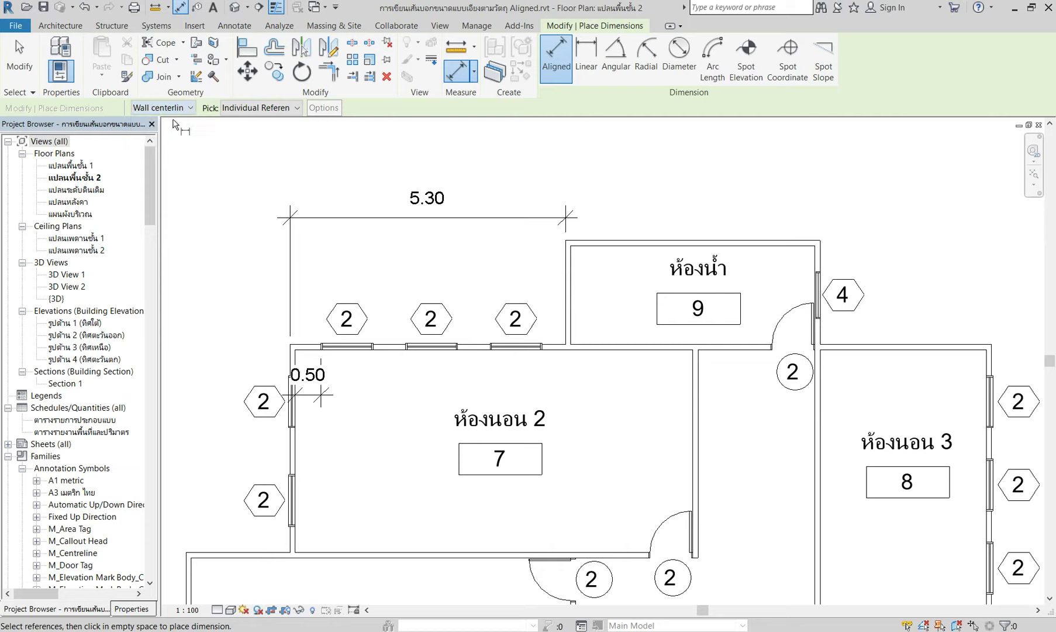
click(292, 355)
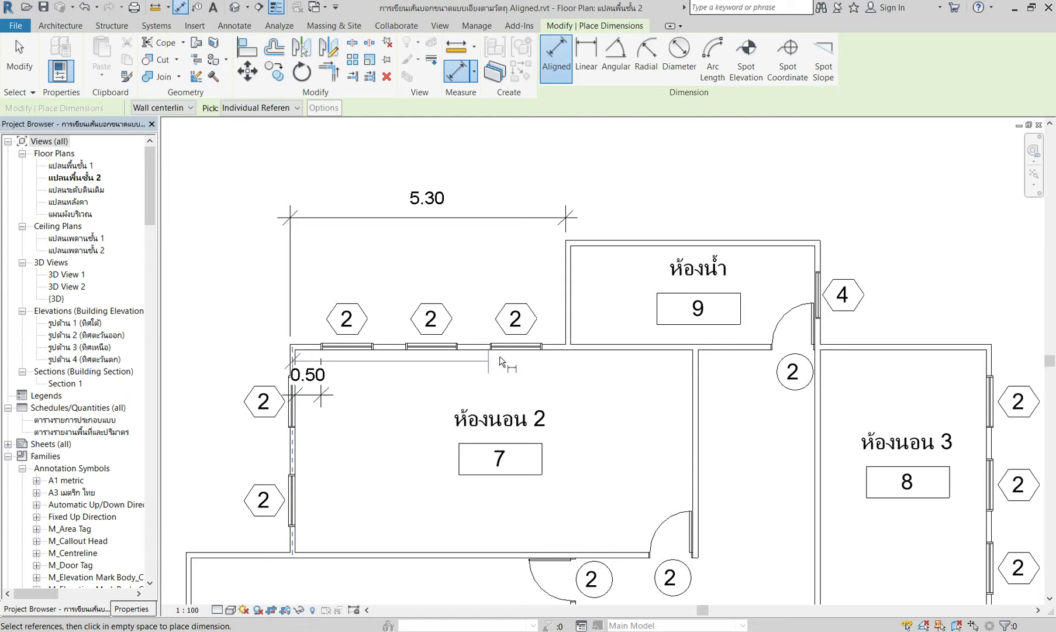
click(568, 354)
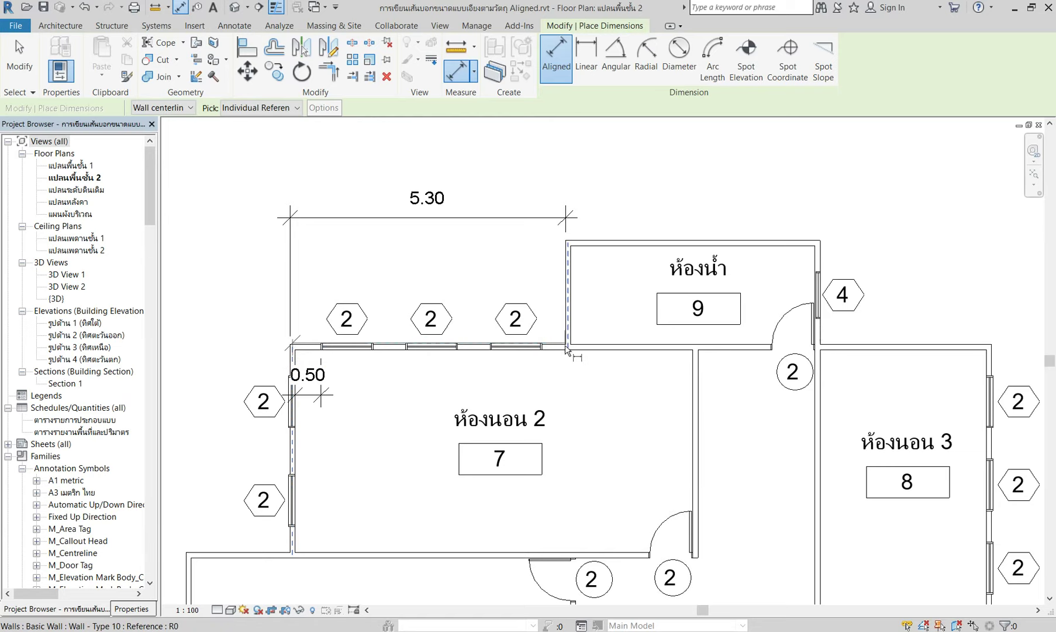
click(560, 153)
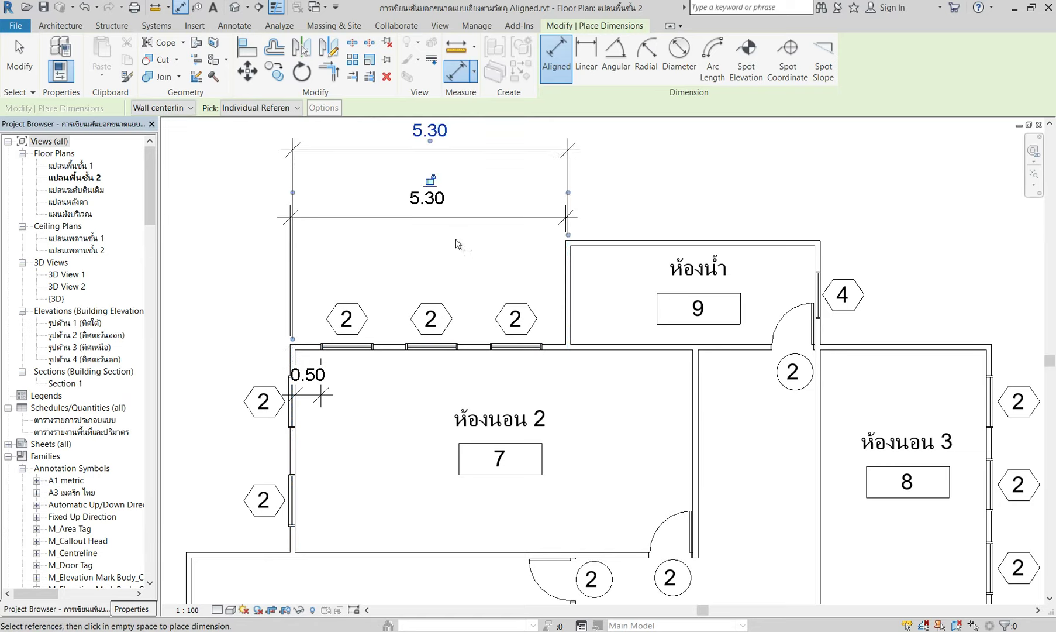